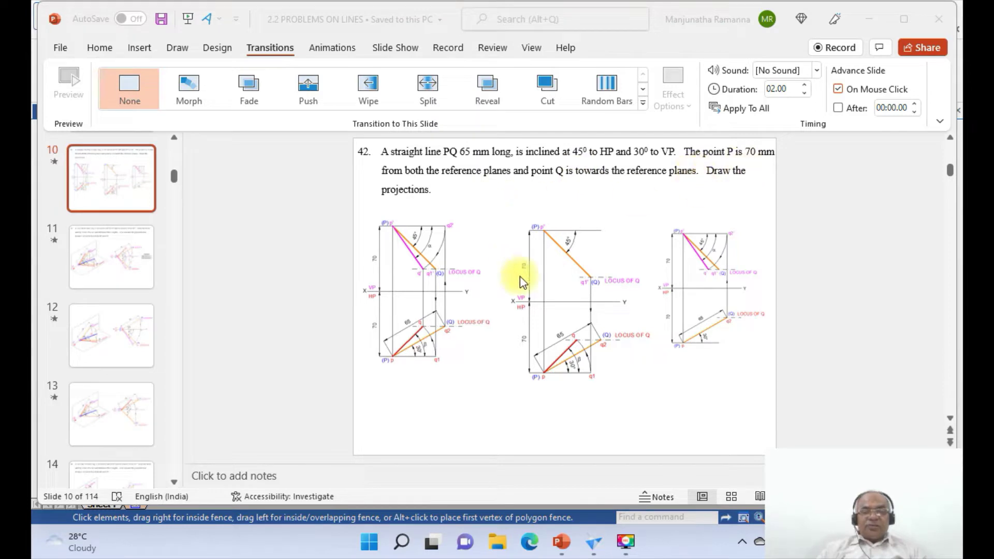
Step: Switch to Solid Edge and set up Sheet1 with the A4-Sheet background, with the background display turned off
click(592, 549)
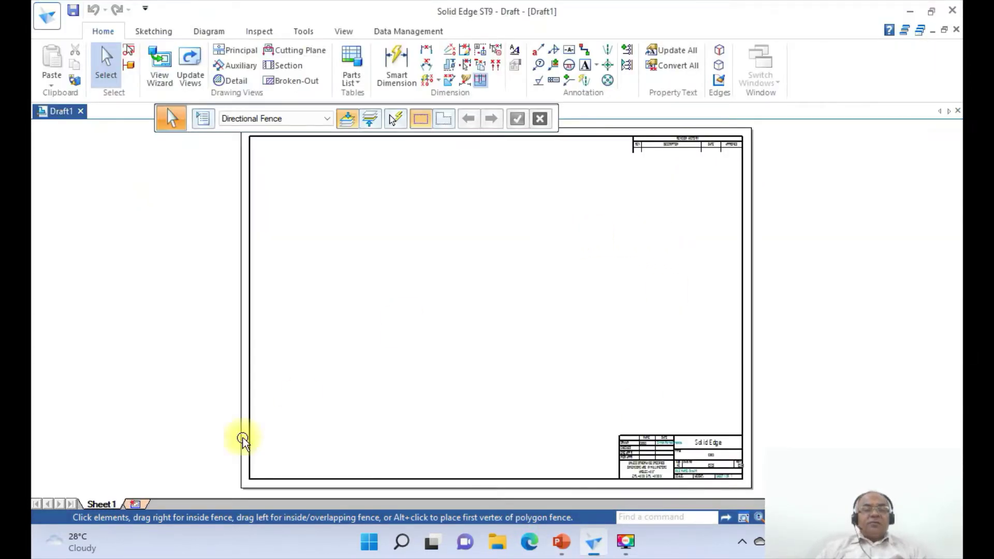
right_click(105, 510)
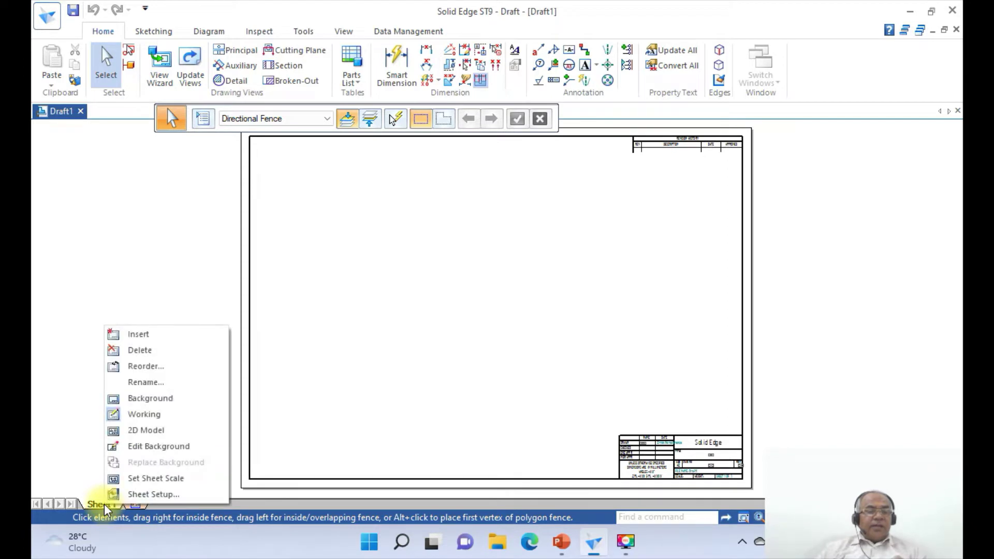
click(133, 492)
click(562, 203)
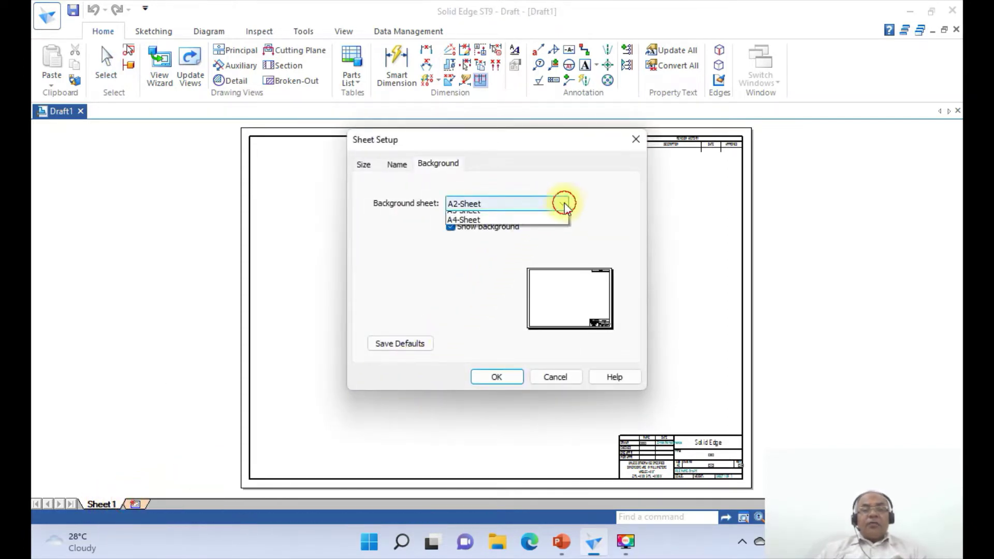
click(475, 255)
click(451, 226)
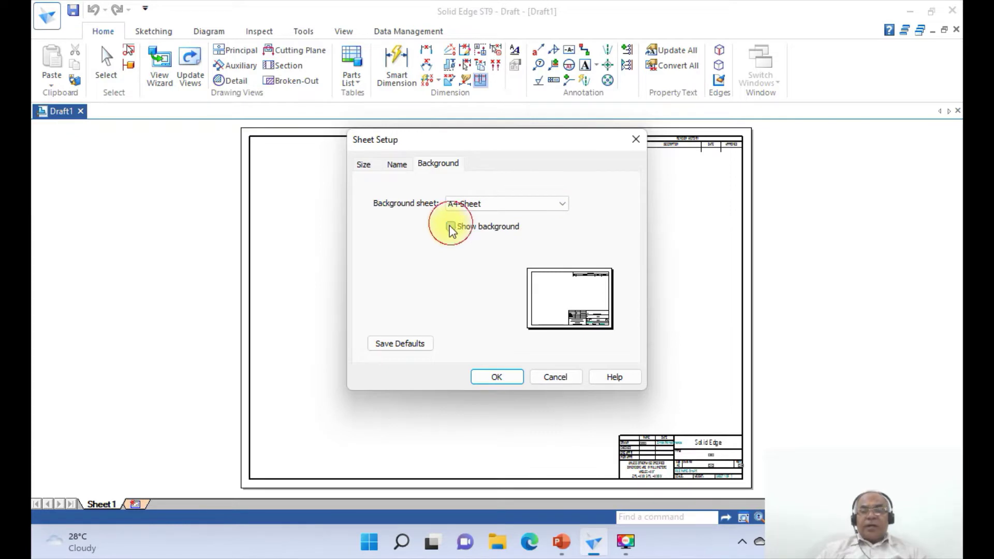
click(486, 379)
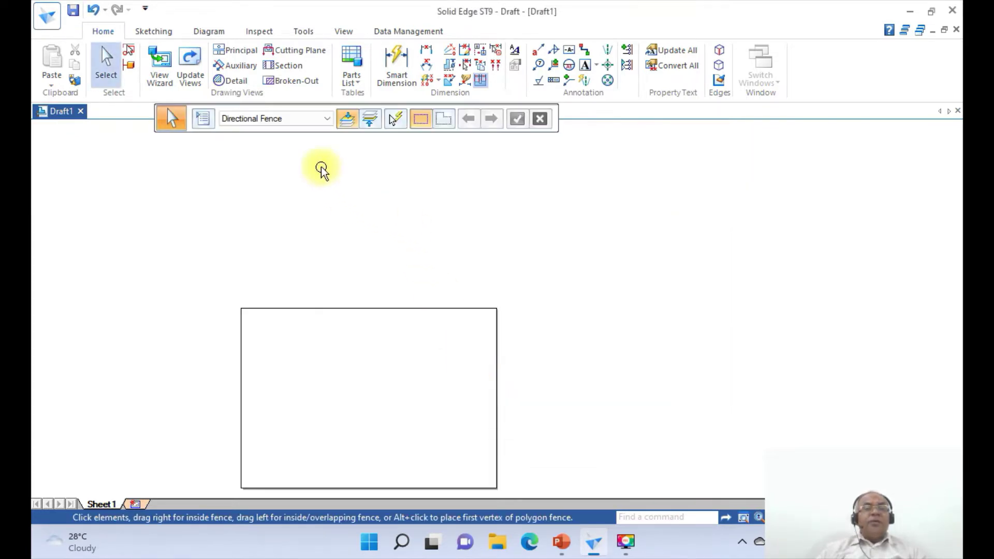
Step: Prepare a text annotation for the problem statement in Times New Roman at size 4
click(342, 32)
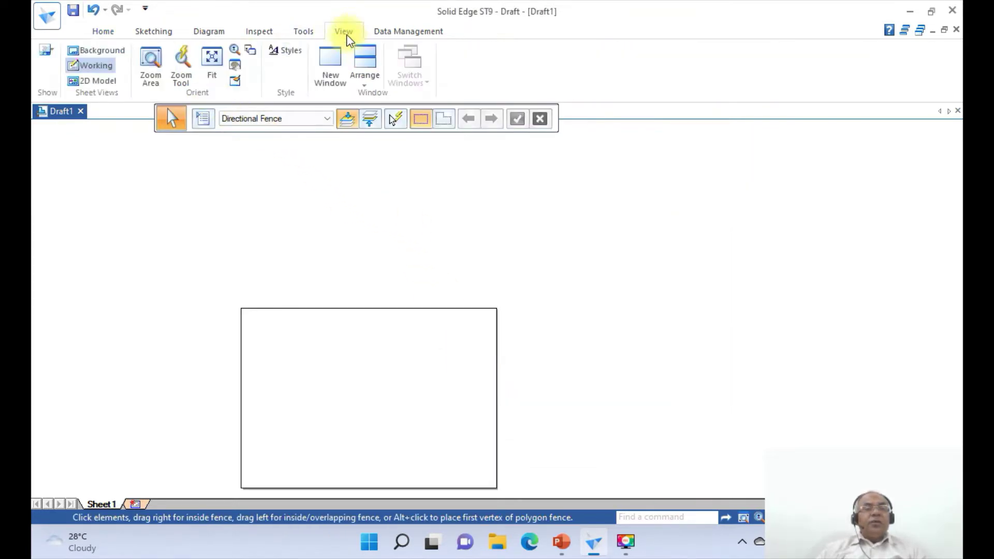
click(212, 65)
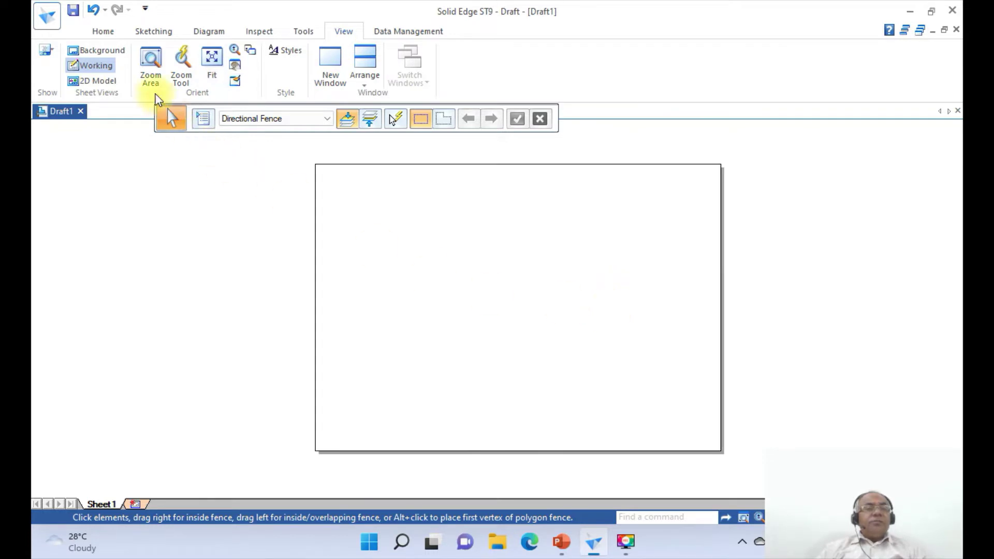
click(150, 63)
click(267, 139)
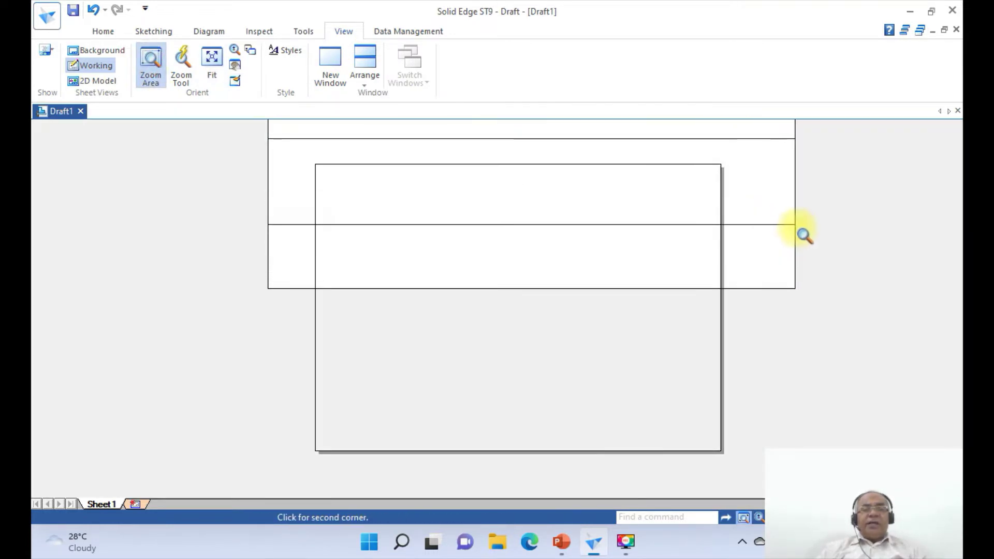
click(807, 239)
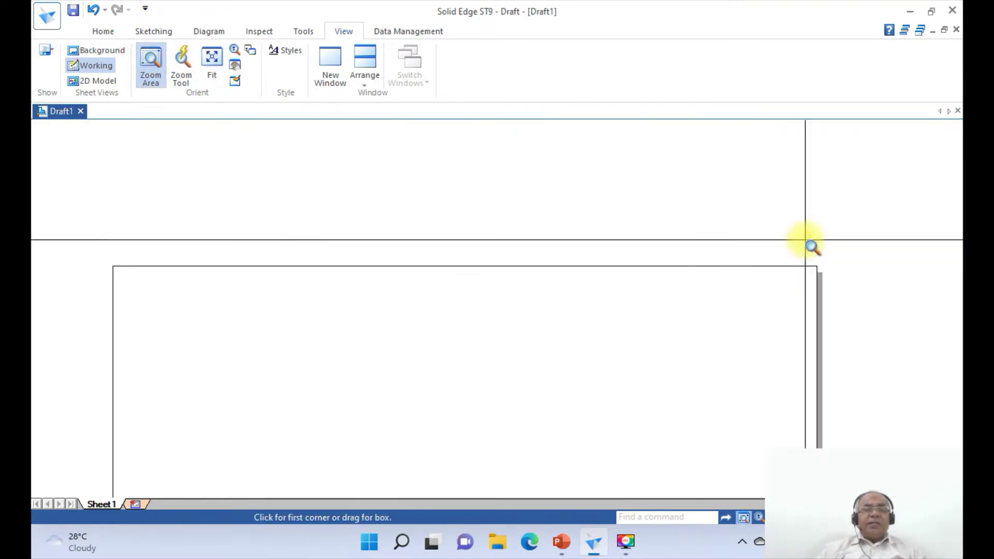
click(104, 31)
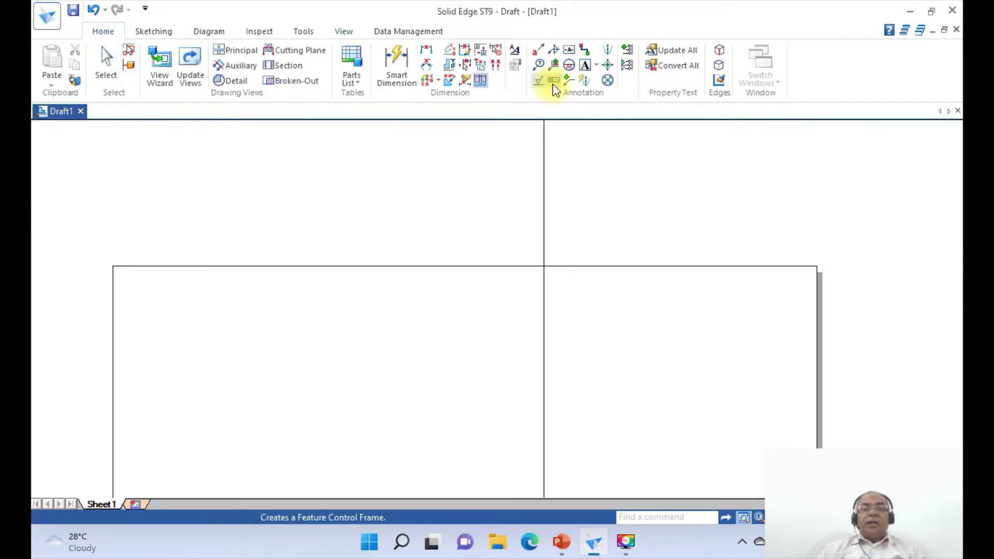
click(587, 69)
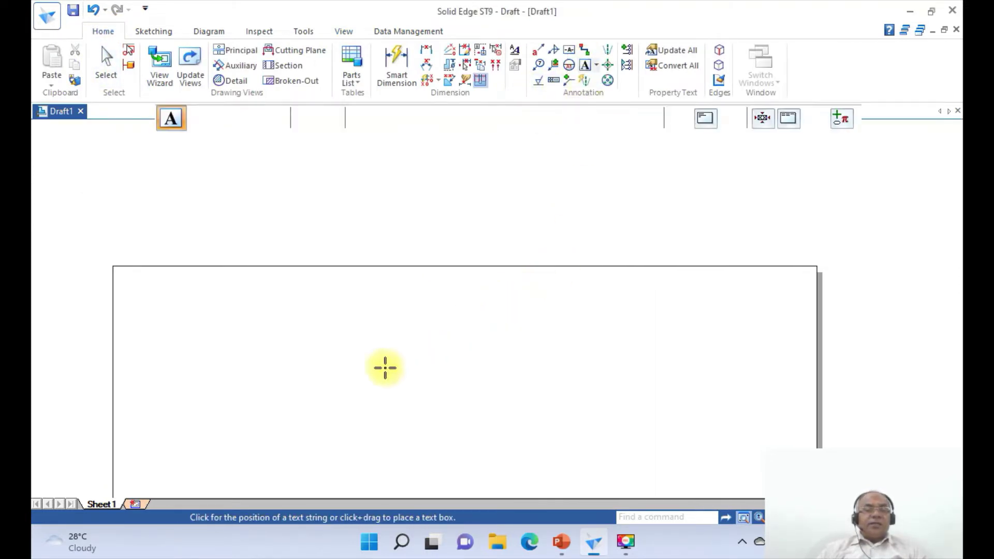
click(561, 541)
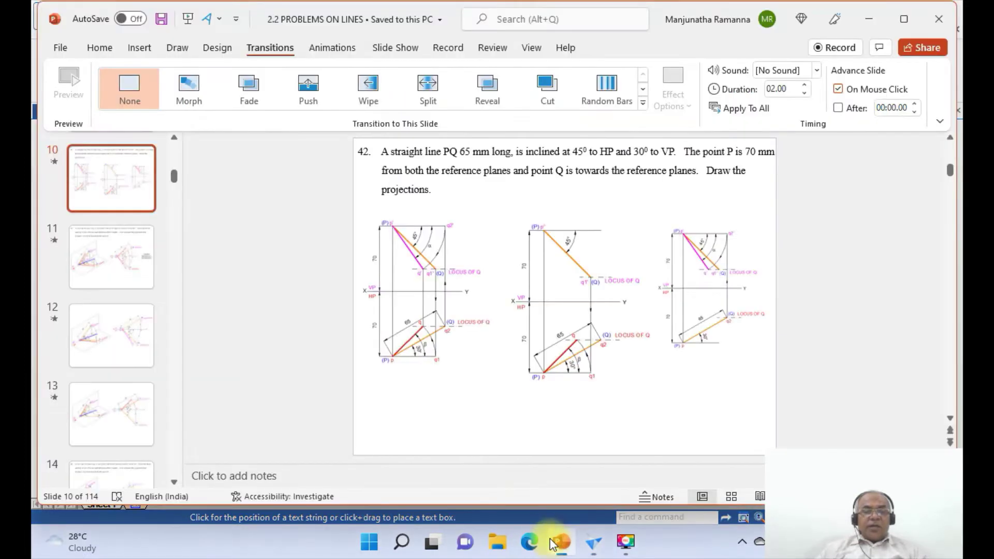
click(593, 542)
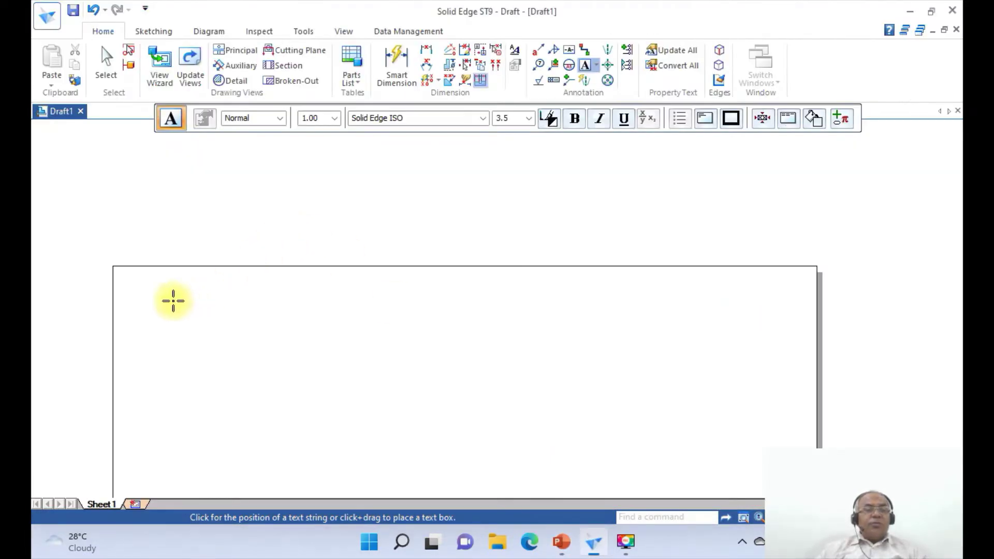
click(391, 117)
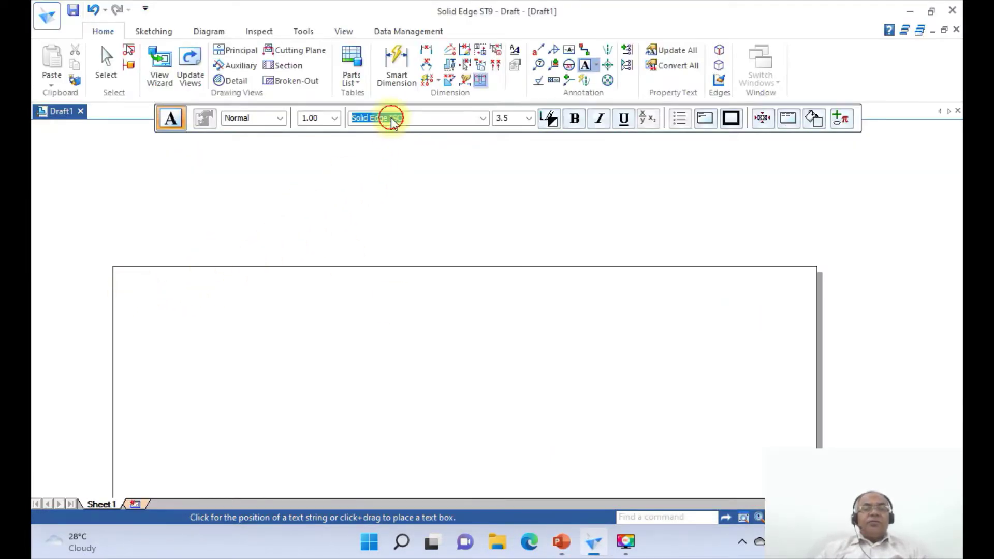
click(485, 118)
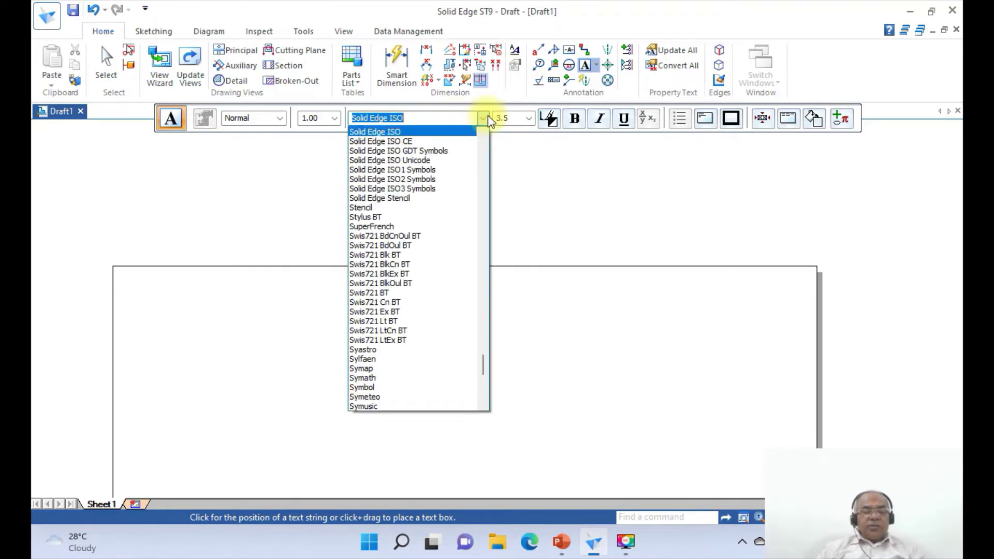
text(TI)
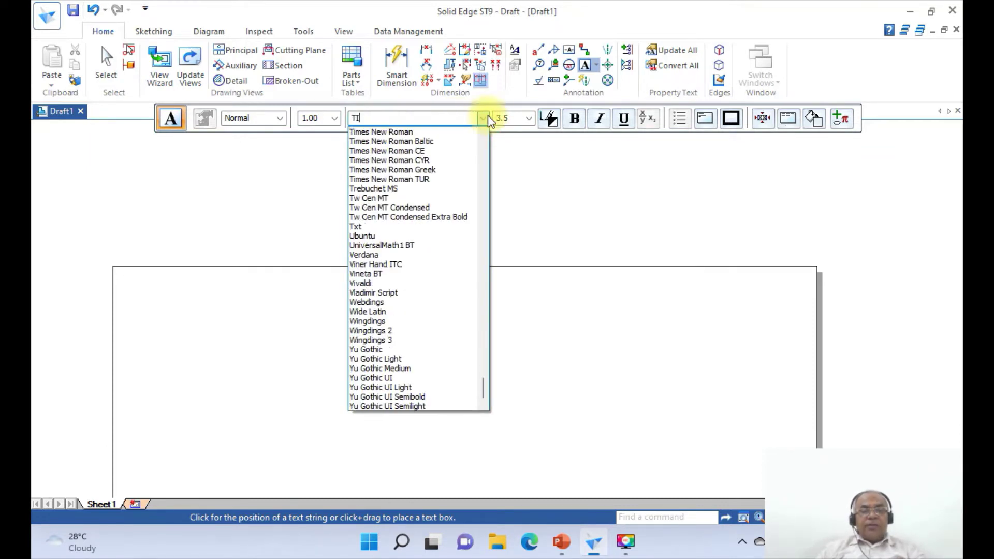
click(417, 133)
click(501, 120)
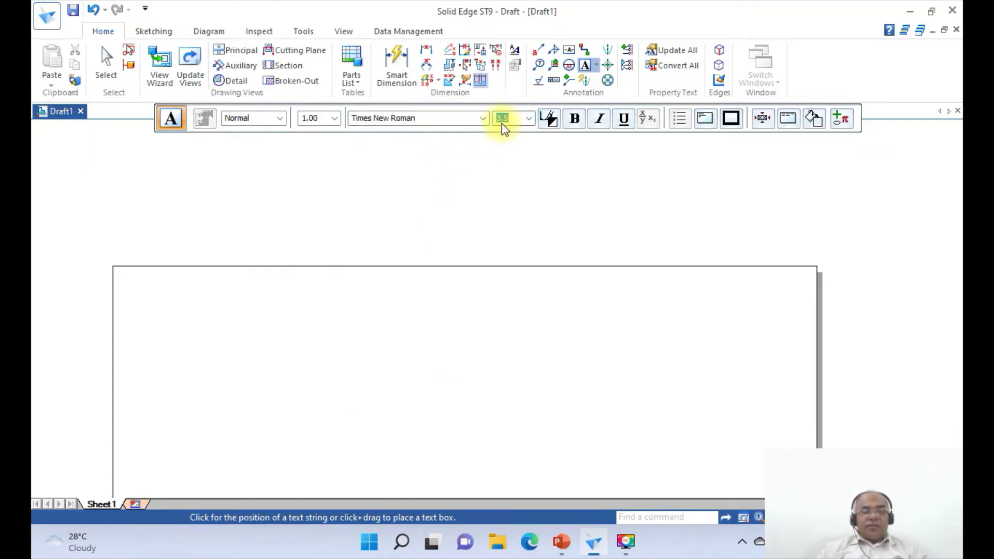
key(Return)
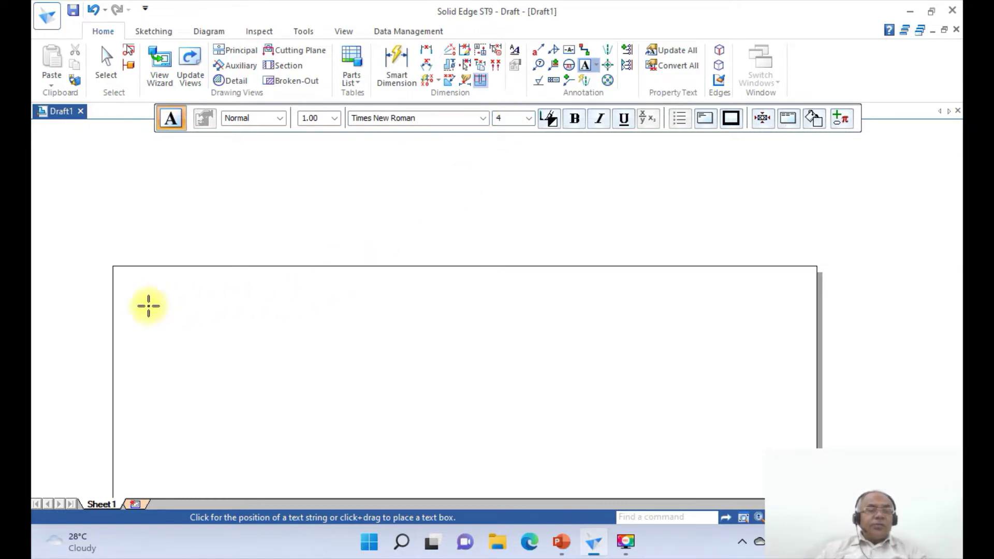
Step: Place text at the sheet's upper-left corner and enter "42. A straight line PQ 65 mm long", copying from the PowerPoint problem slide
click(122, 287)
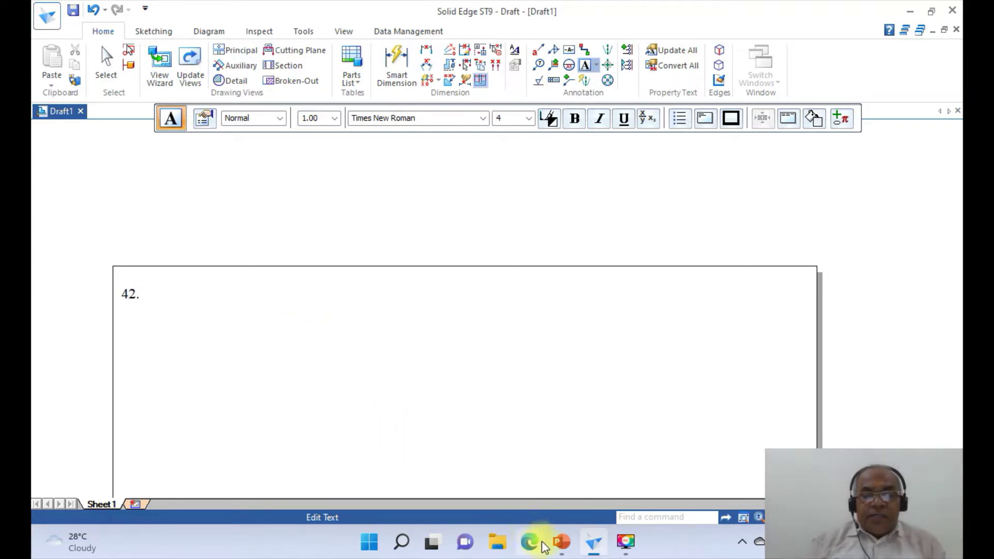
click(561, 542)
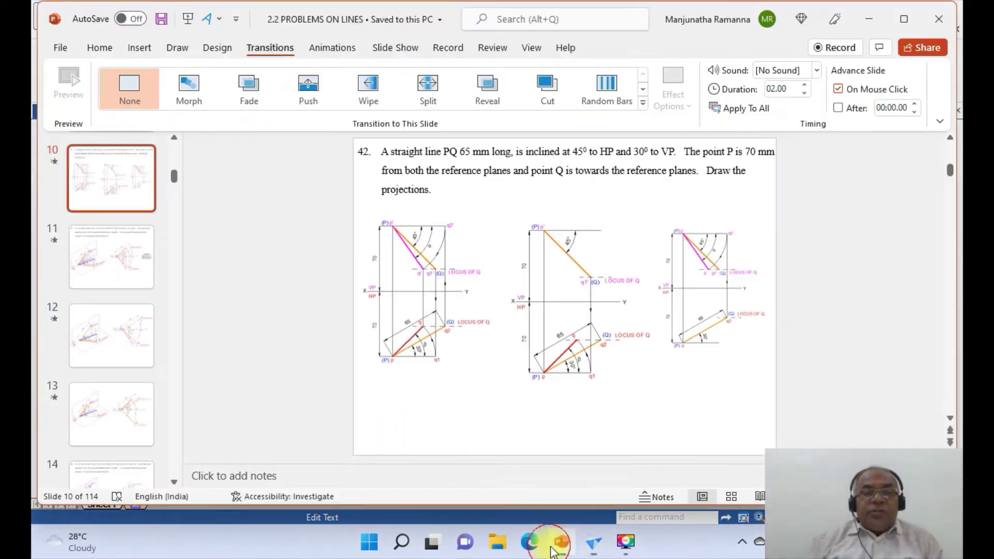
click(595, 550)
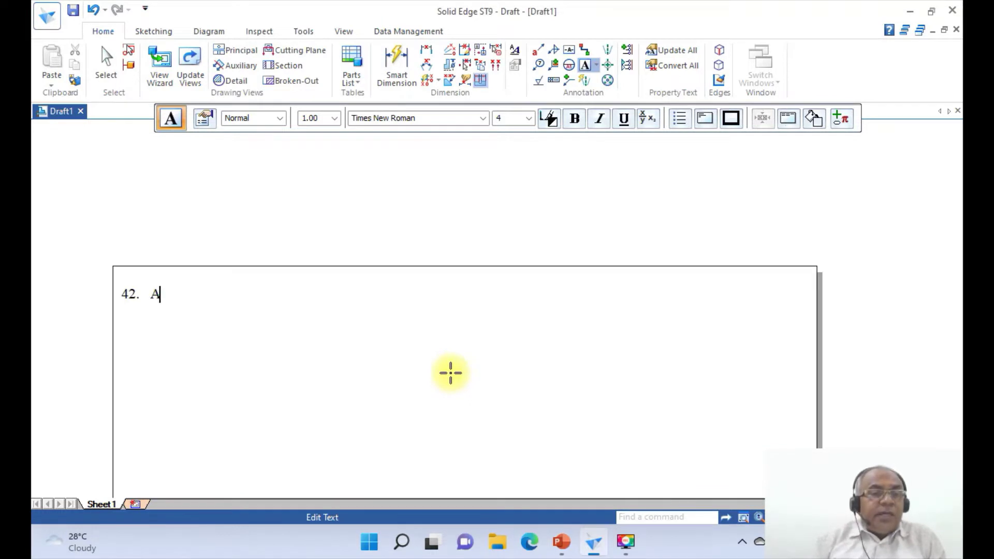
text(tr)
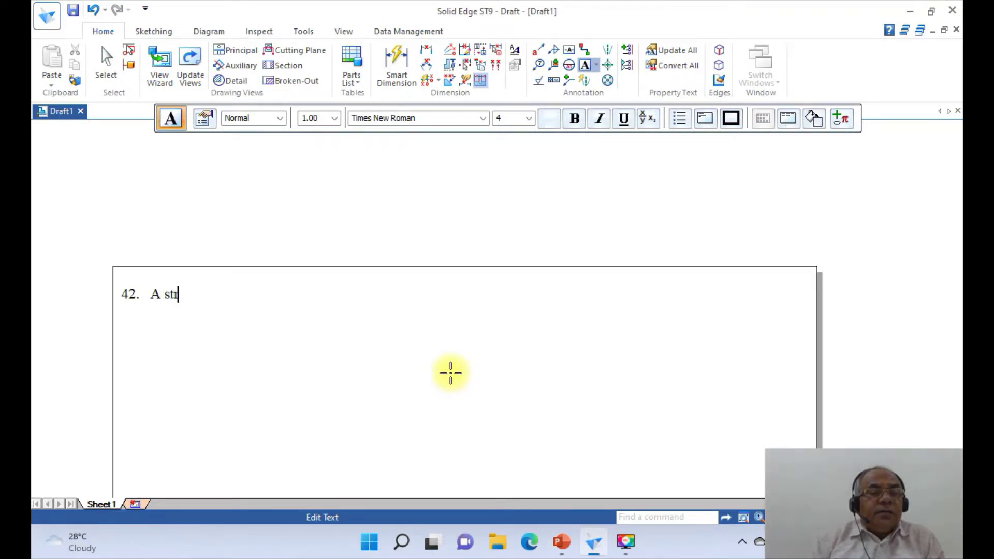
text(aight line PQ 65)
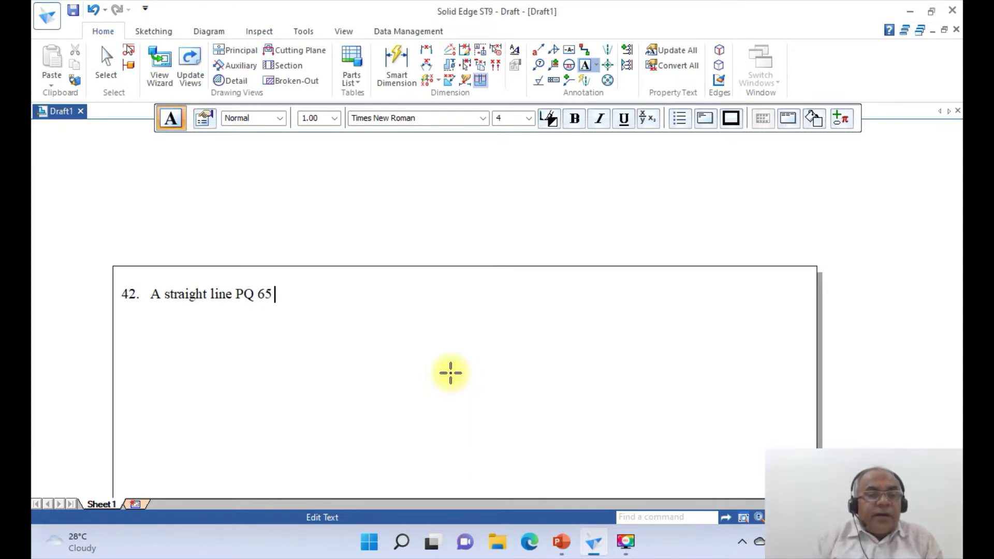
text( mm long)
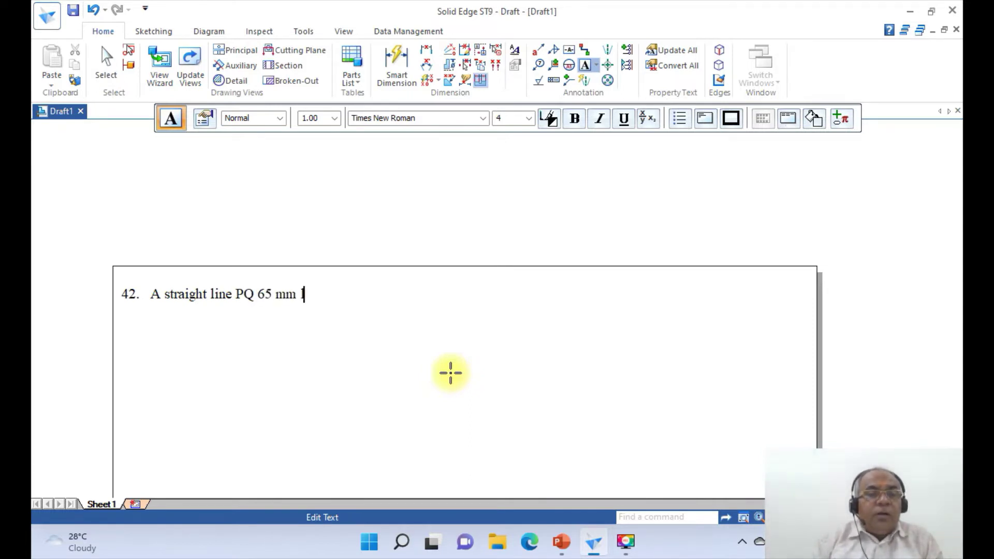
Step: Consult the PowerPoint slide and continue the statement with ", is inclined at 45° to HP and 30° to VP"
click(557, 541)
click(592, 540)
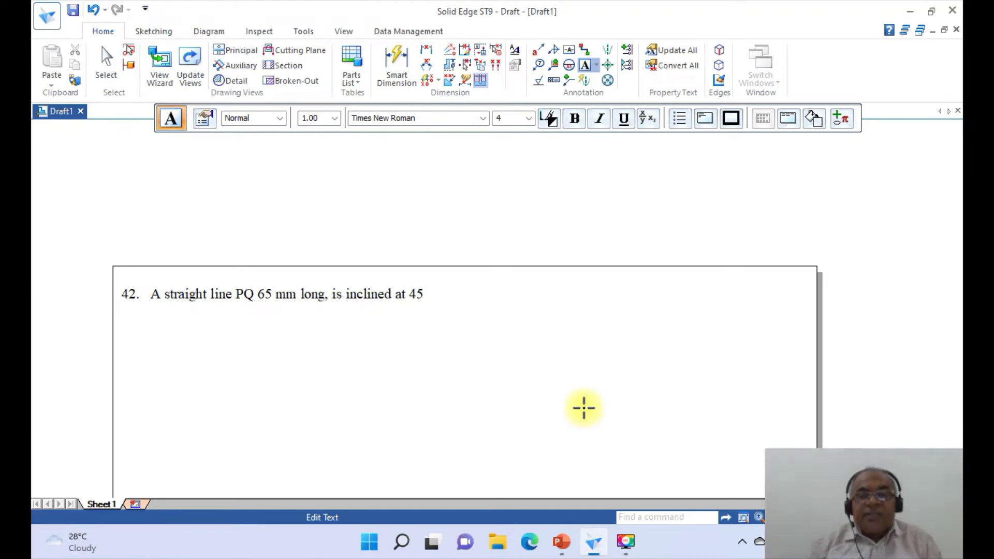
text(° to)
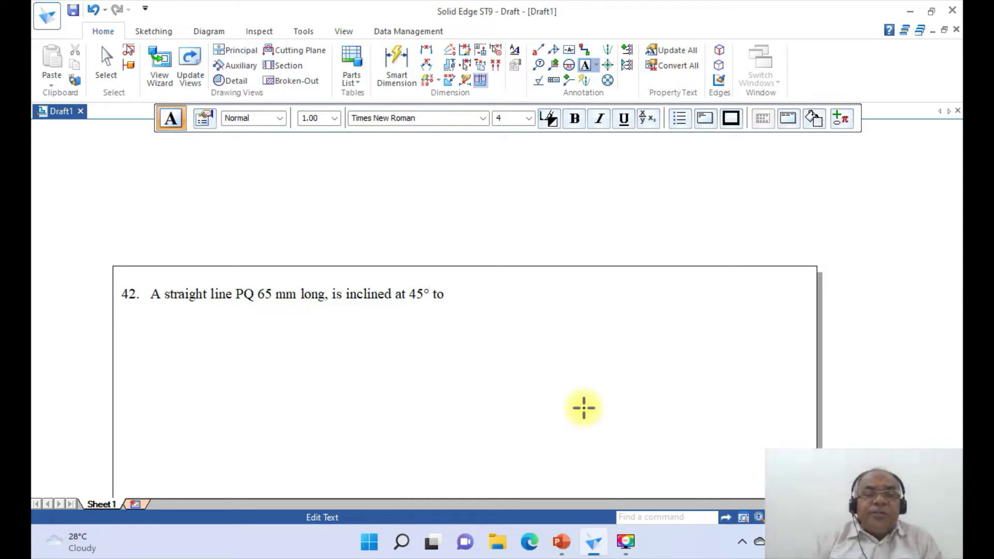
text( HP and 30)
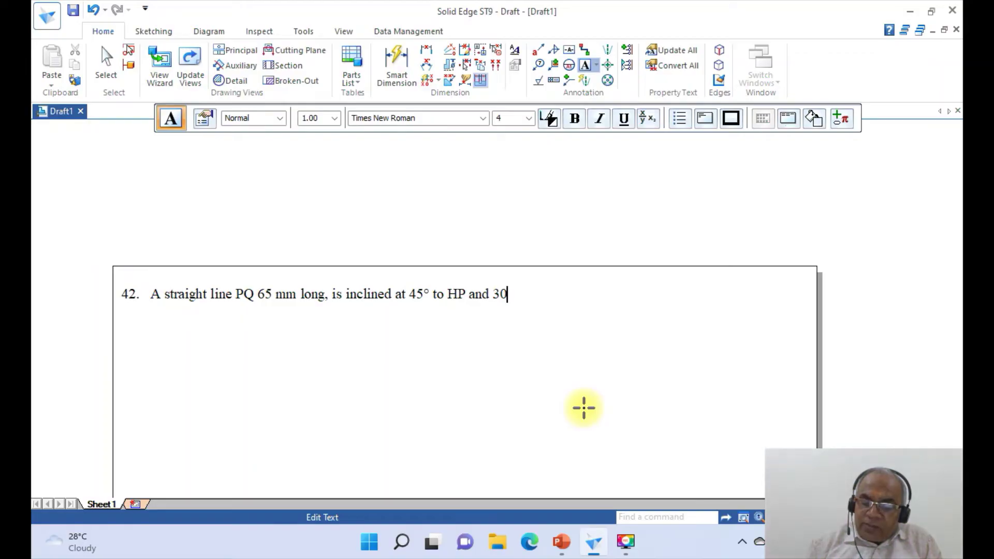
text(° to VP)
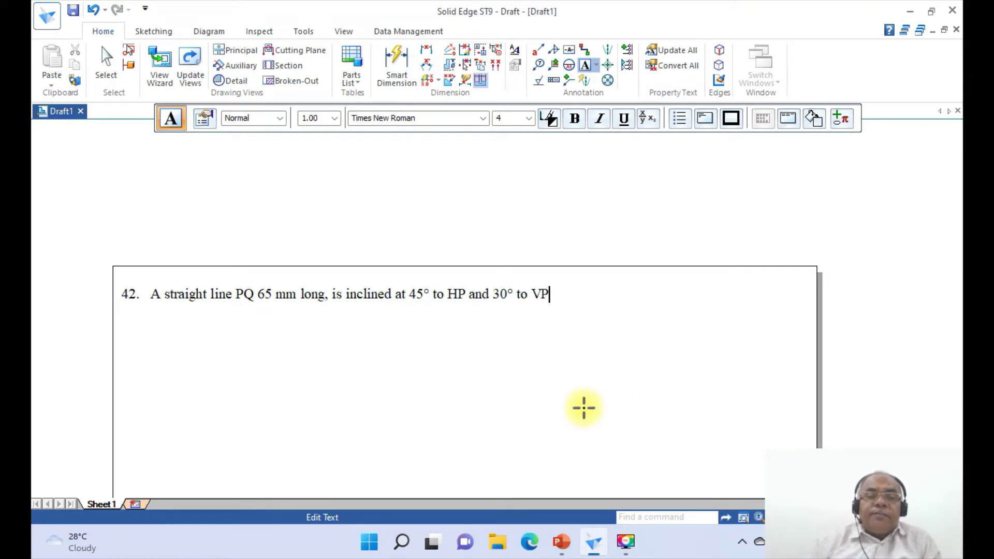
Step: Continue from the PowerPoint slide with ". The point P is 70 mm from both the" and "reference planes" on a second line
click(564, 539)
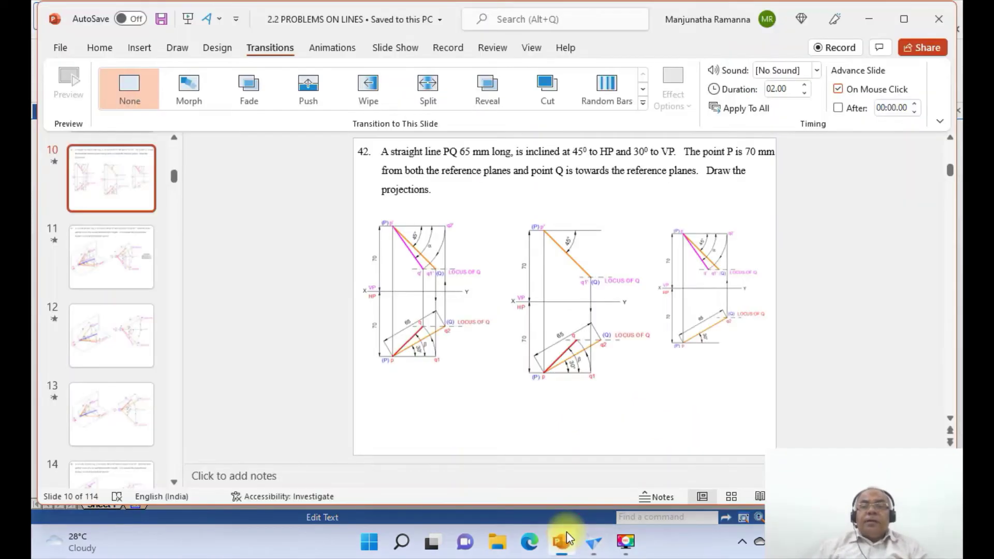
click(594, 541)
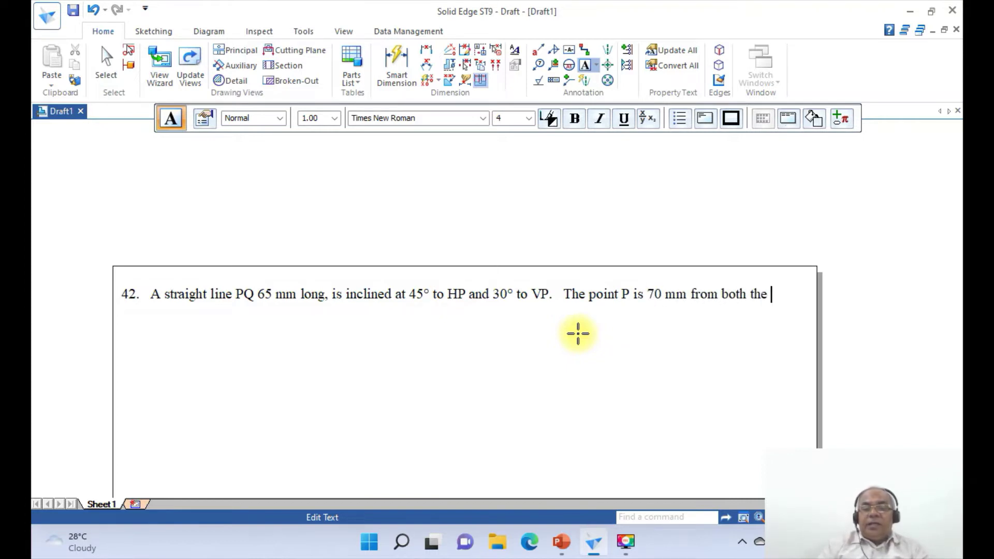
key(Return)
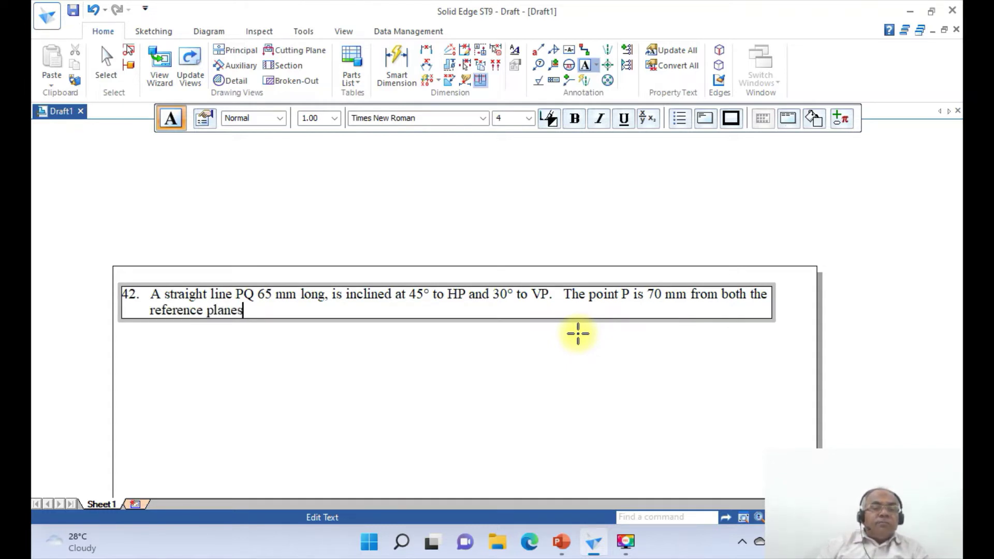
Step: Complete the statement from the PowerPoint slide with "and point Q is towards the reference planes. Draw the projections."
click(560, 541)
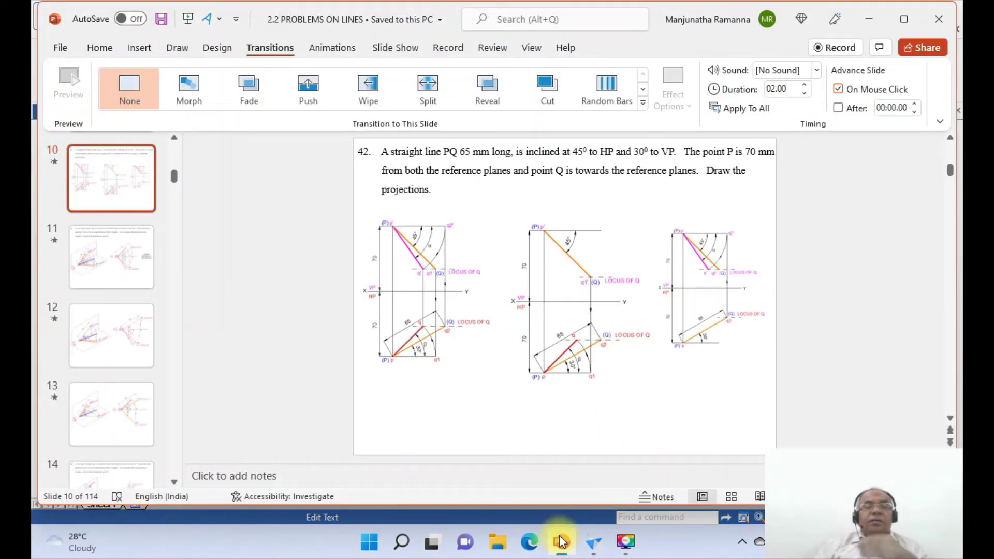
click(593, 542)
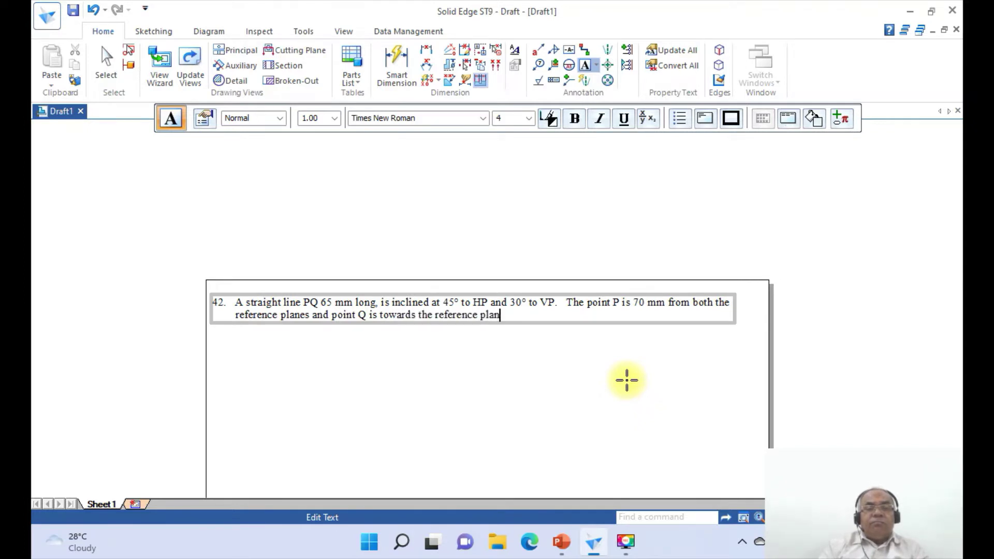
click(562, 549)
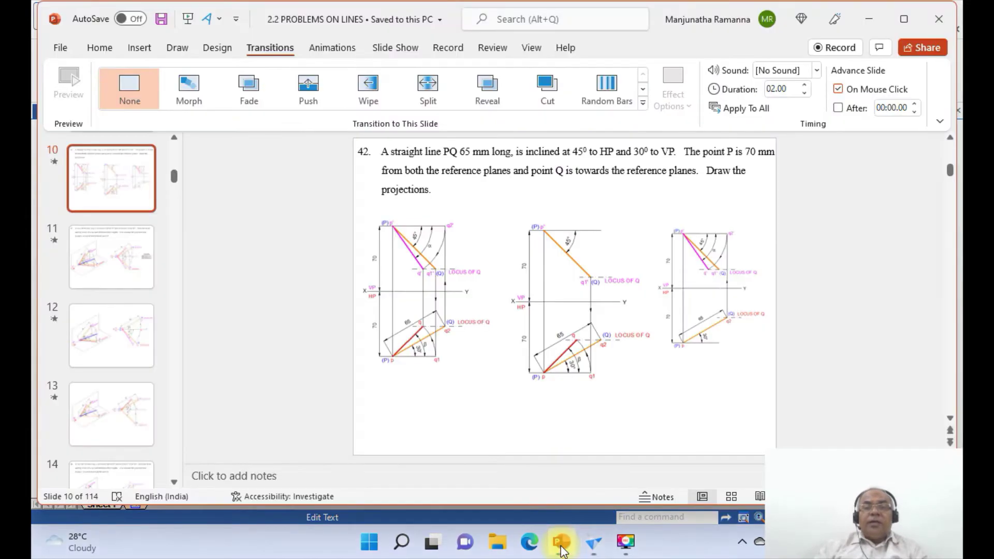
click(593, 542)
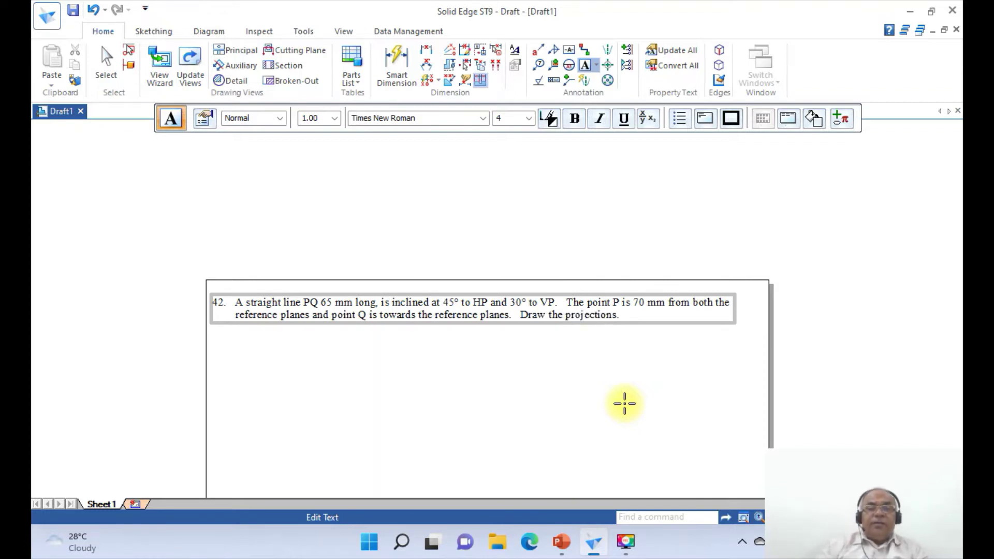
Step: Finish the text entry and set the problem statement text box's line spacing to 1.5
click(504, 341)
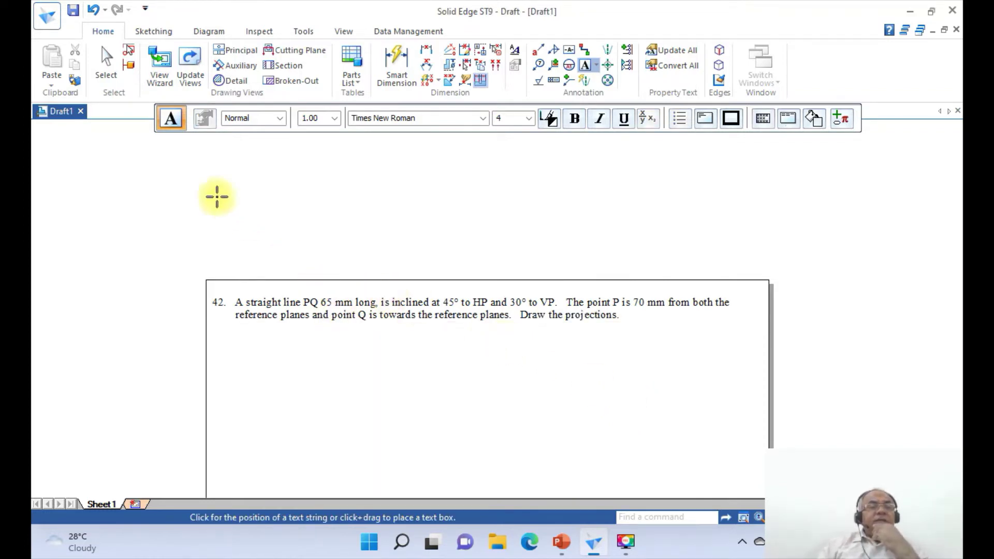
click(106, 59)
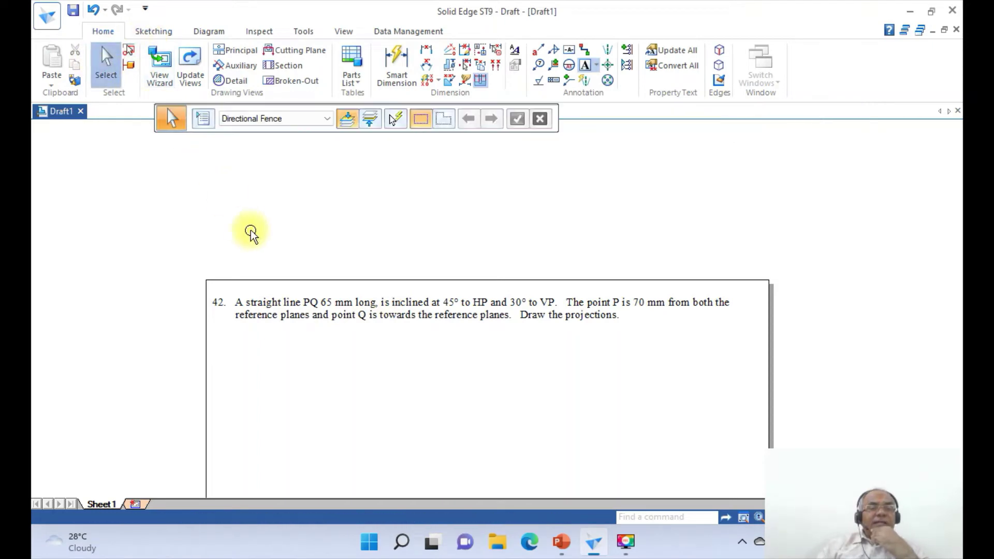
click(280, 321)
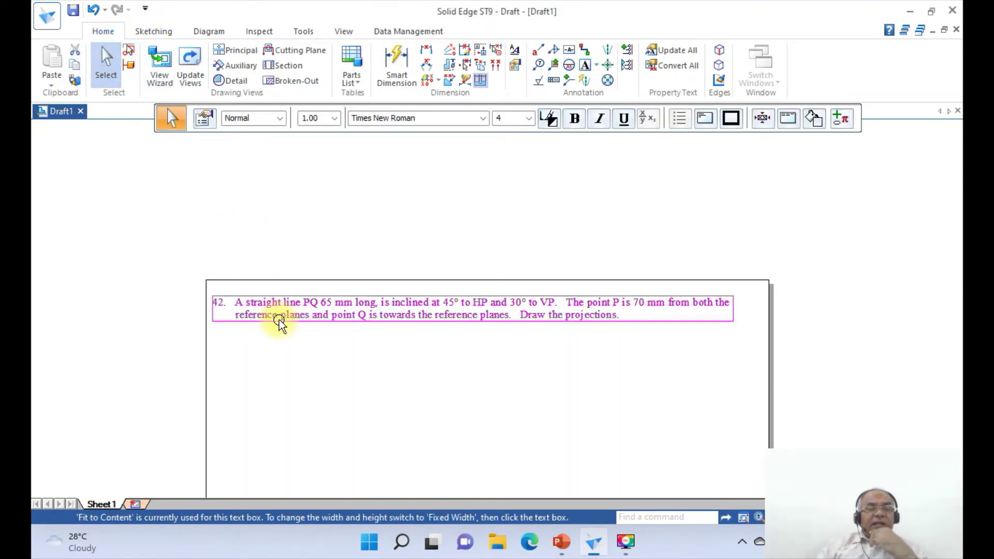
right_click(280, 323)
click(313, 482)
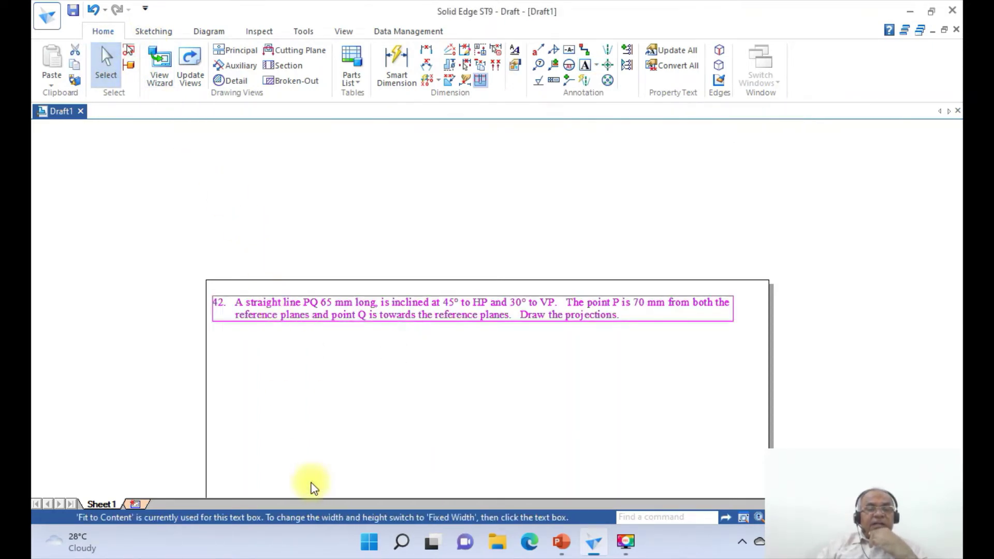
click(517, 139)
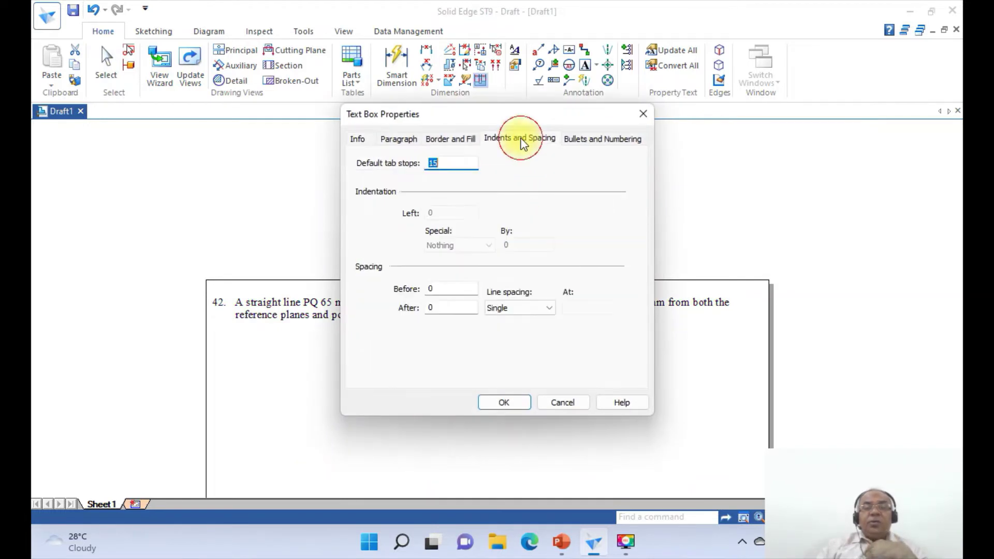
click(525, 308)
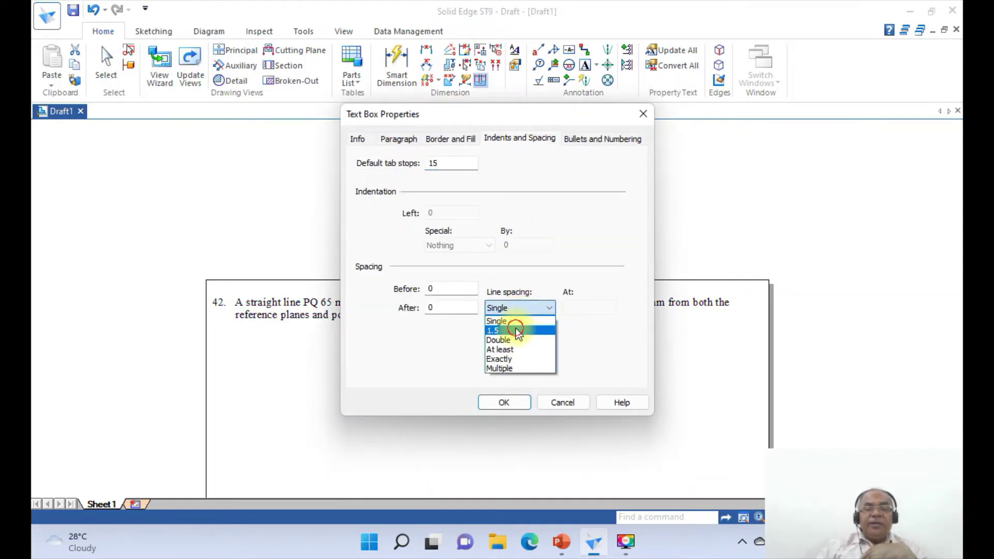
click(512, 332)
click(503, 402)
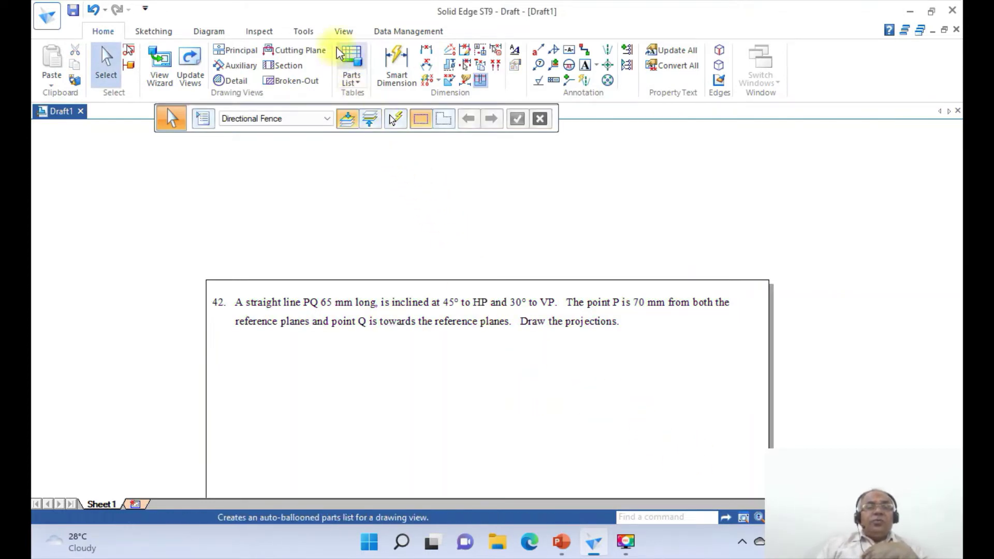
Step: Examine the projection figures for problem 42 on the PowerPoint slide and return to the Solid Edge draft
click(339, 32)
click(212, 59)
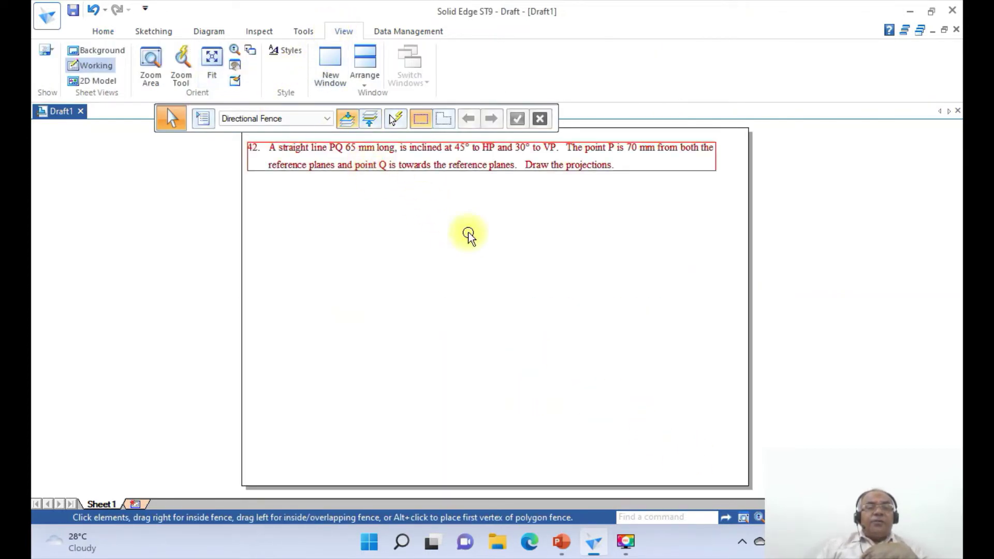
click(706, 176)
click(633, 476)
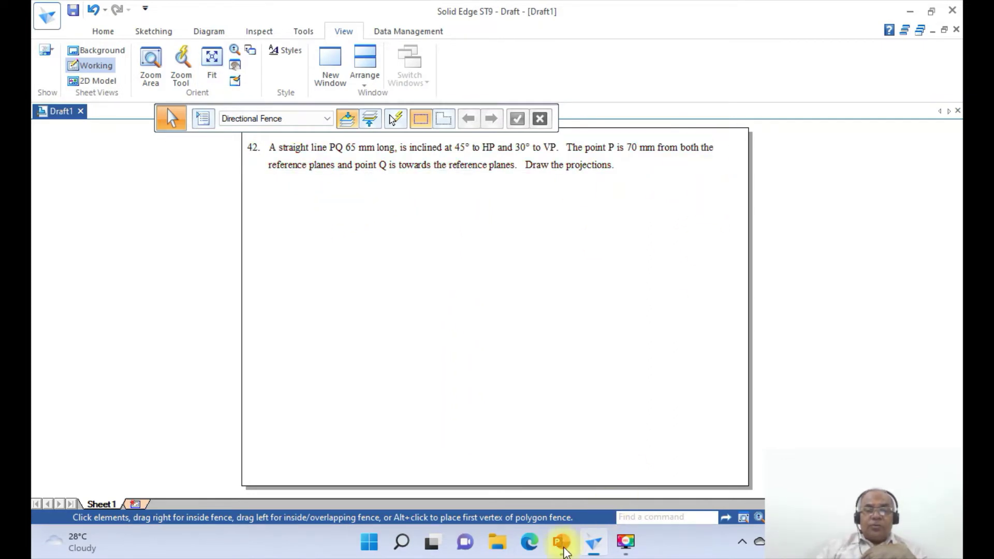
click(561, 541)
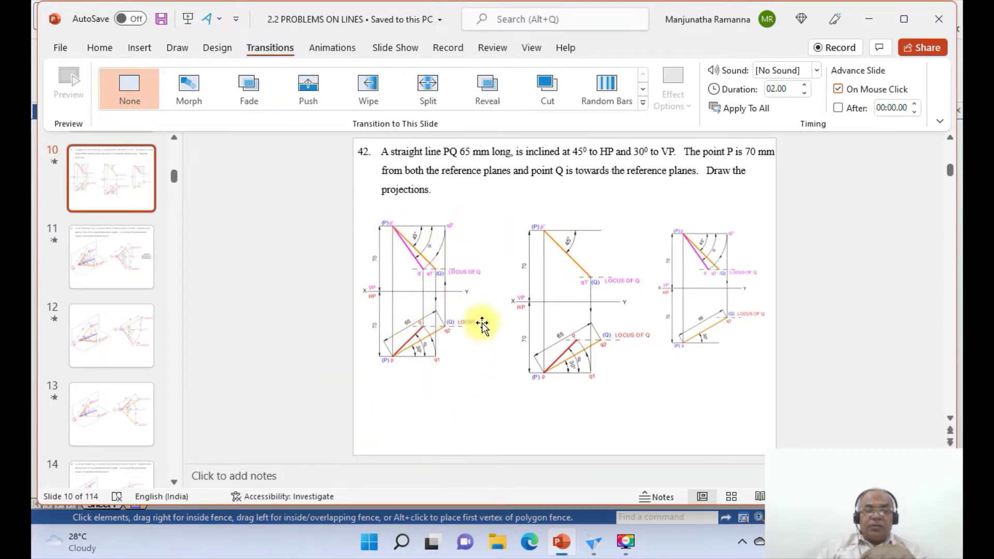
click(593, 541)
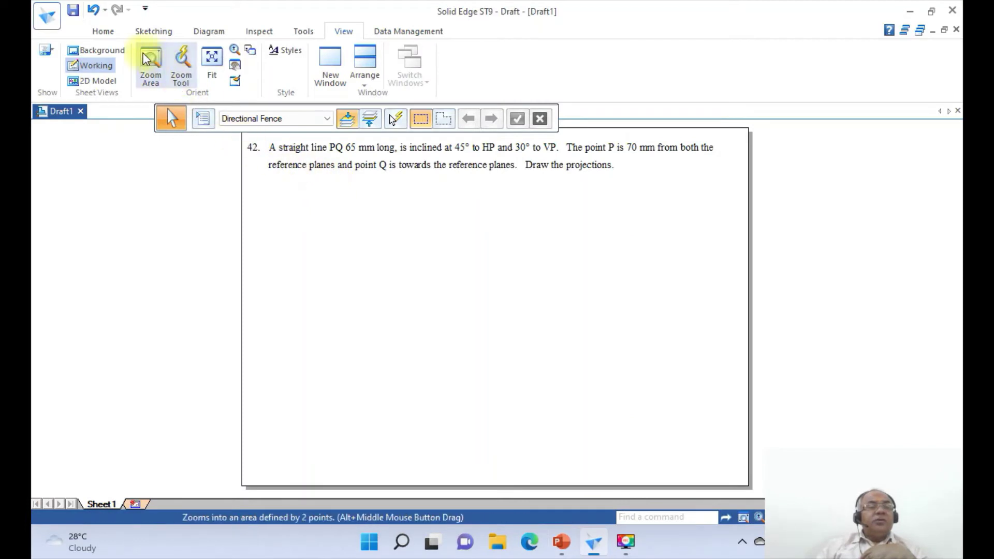
Step: Draw a horizontal reference line across the middle of the sheet with a line width of 0.05 mm
click(150, 31)
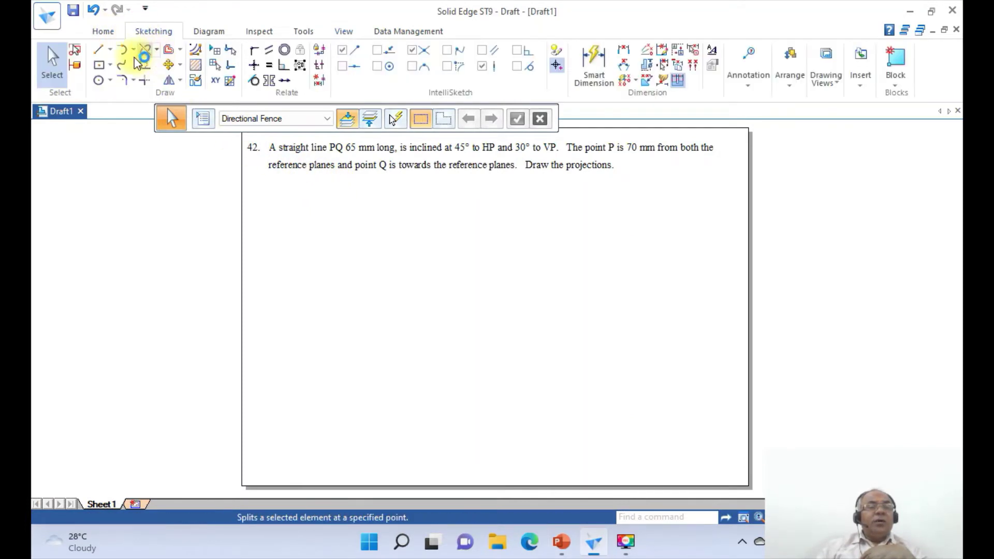
click(98, 50)
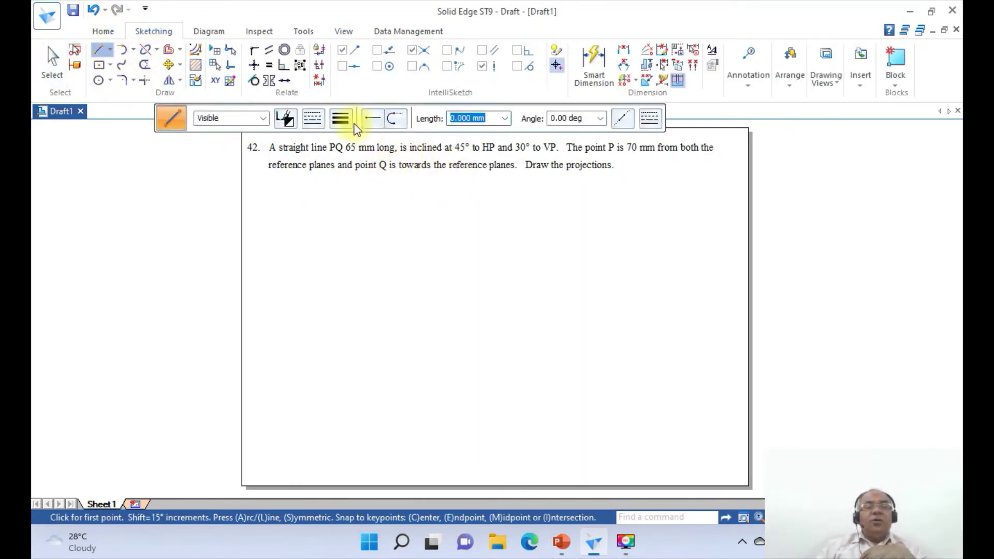
click(342, 119)
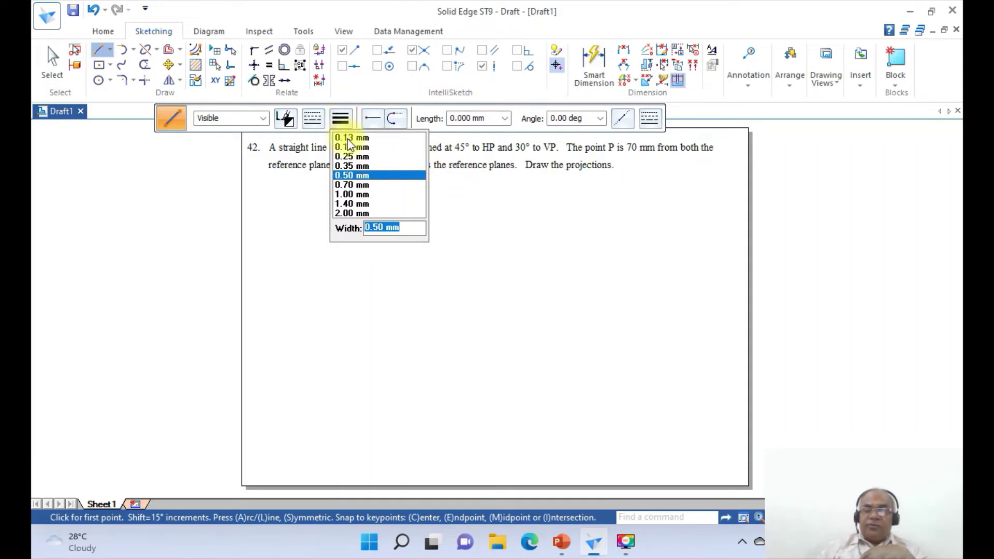
text(.05)
key(Return)
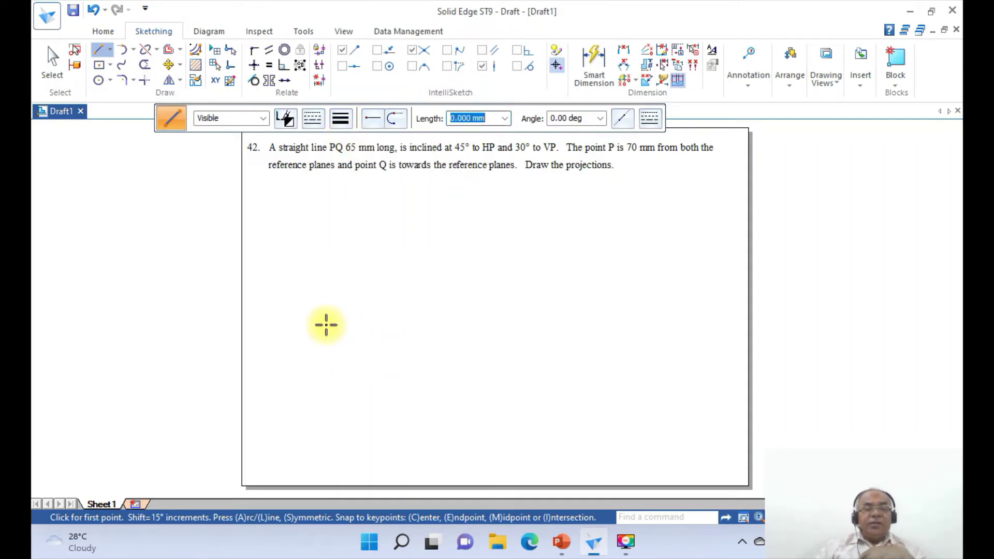
click(326, 325)
click(595, 321)
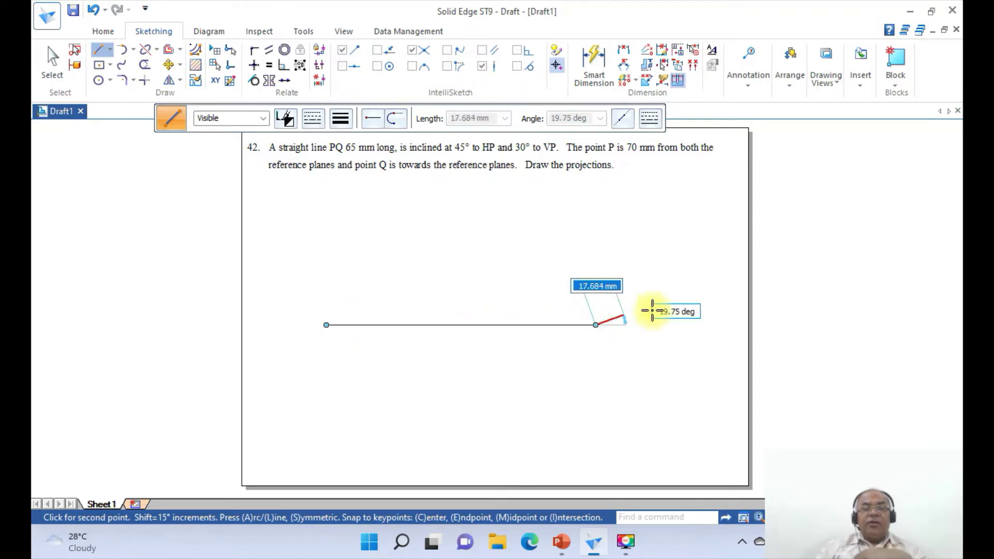
right_click(657, 309)
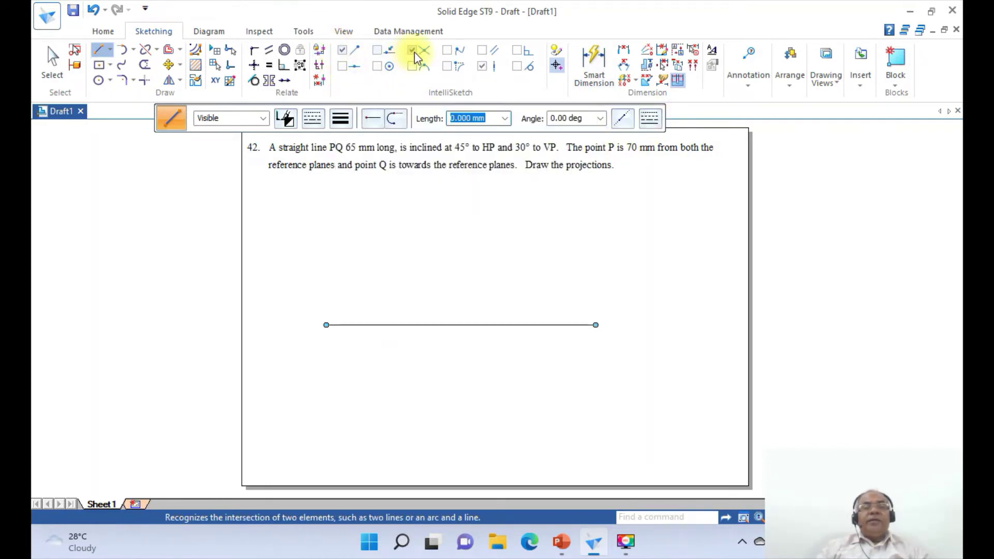
click(483, 67)
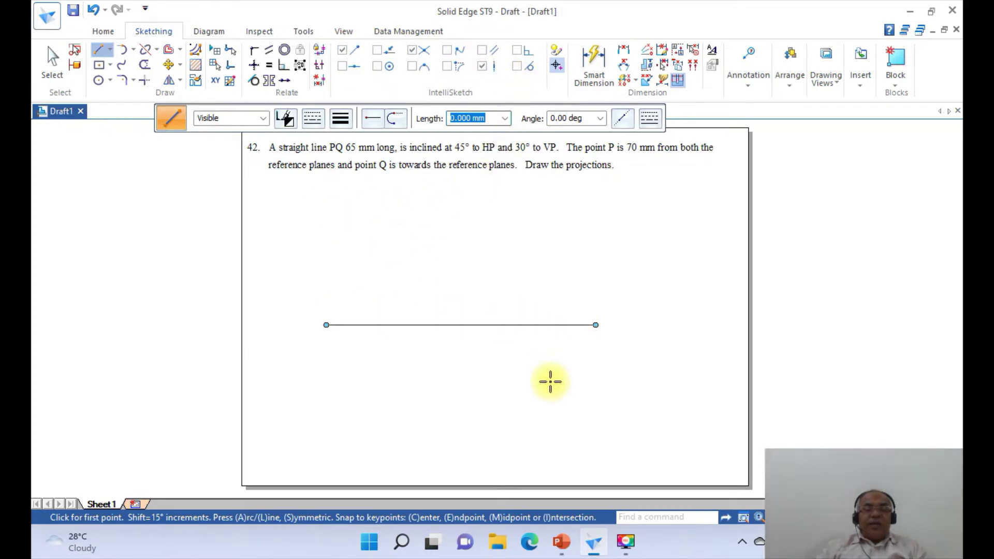
Step: Check point P's distances on the PowerPoint slide and offset the reference line 70 mm upward in Solid Edge
click(555, 547)
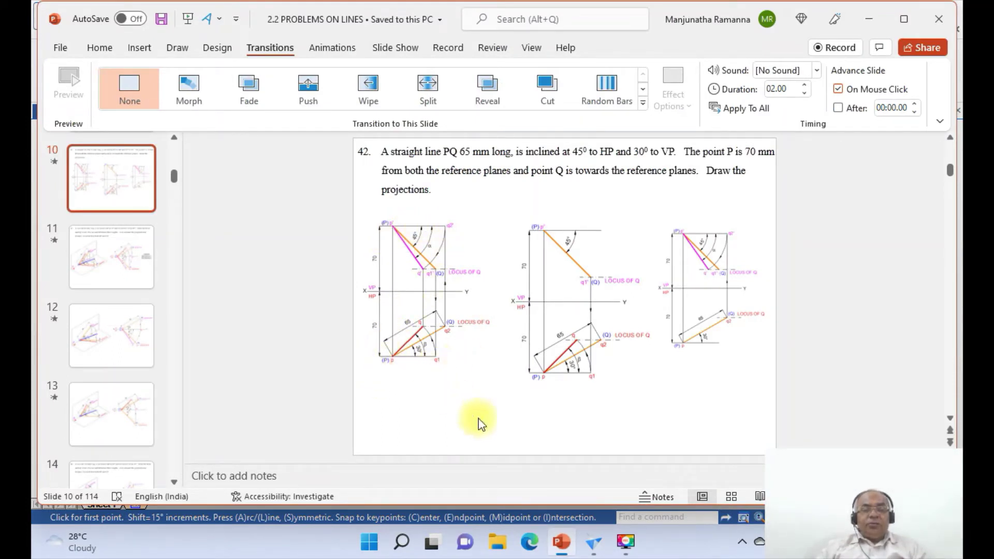
click(594, 542)
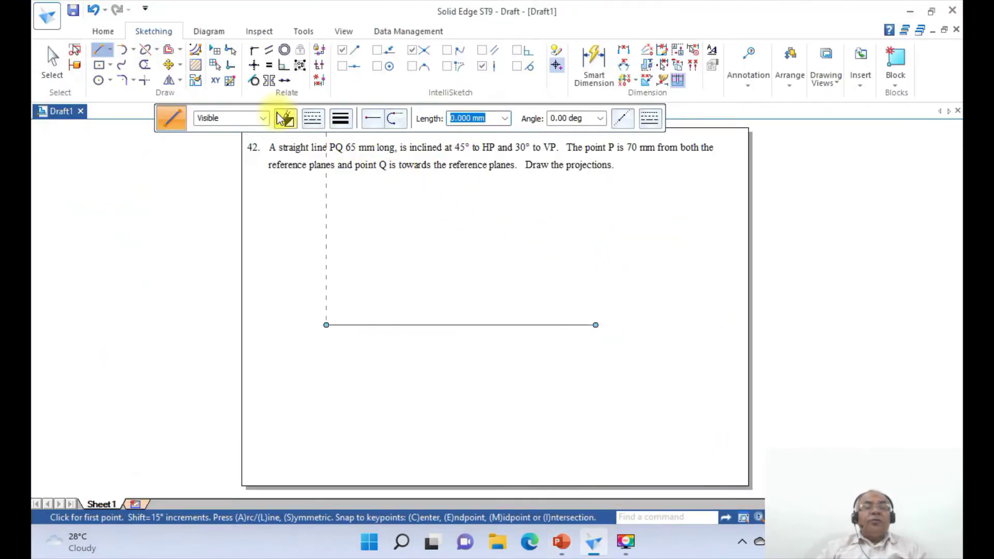
click(169, 49)
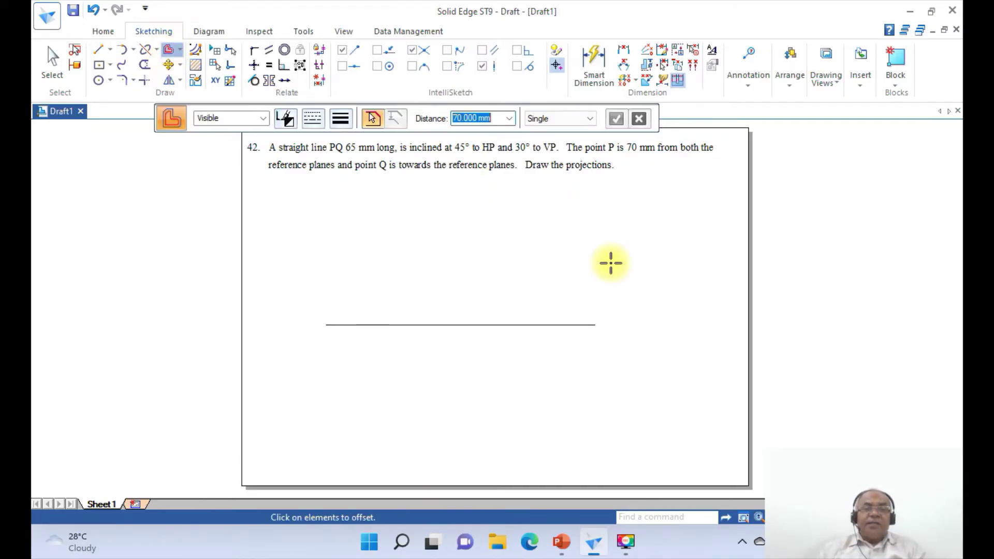
click(386, 325)
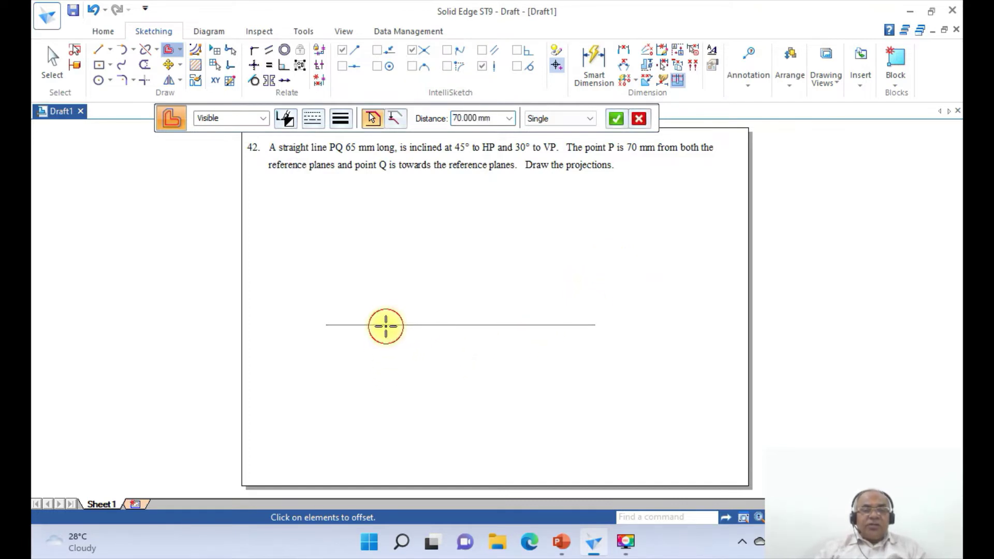
right_click(399, 283)
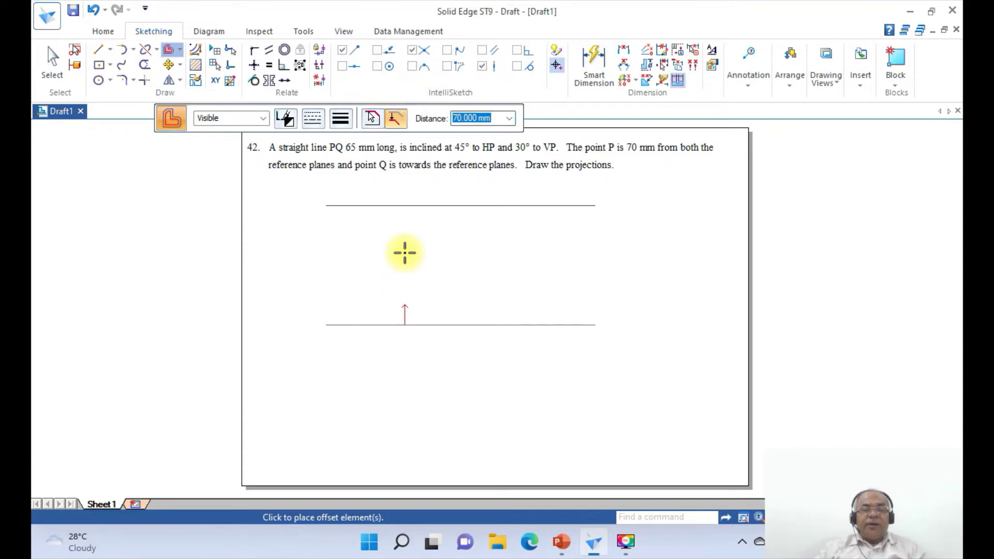
click(405, 253)
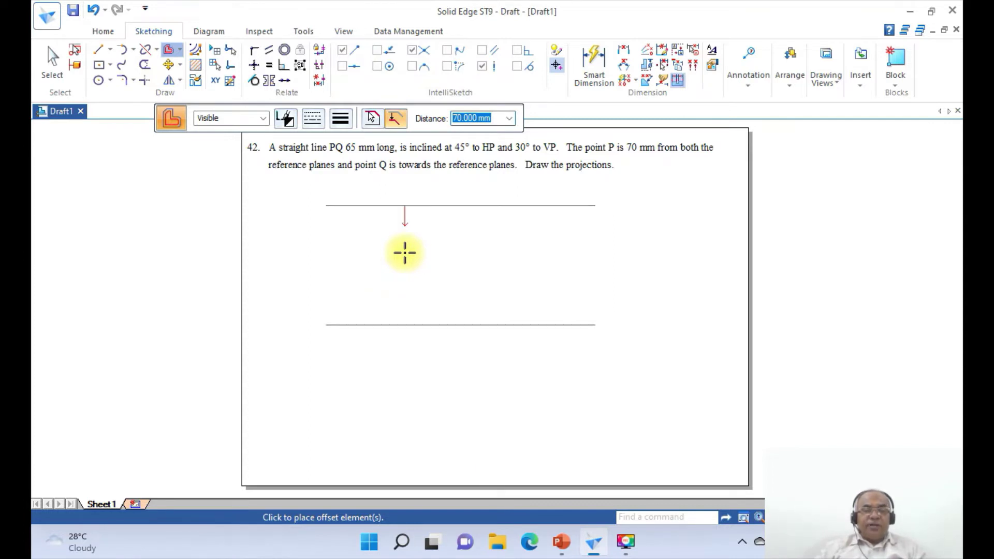
click(404, 254)
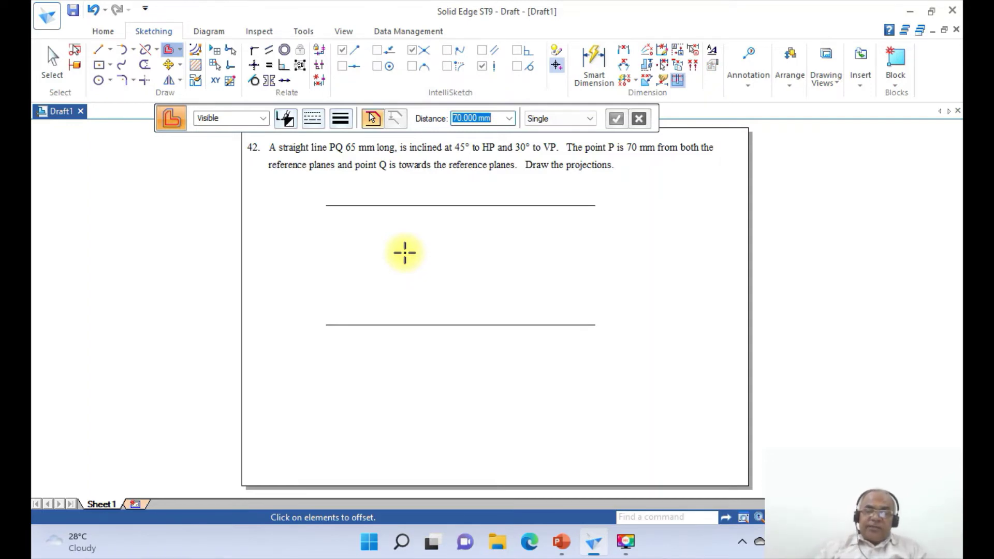
Step: Offset the middle reference line 70 mm downward
click(391, 329)
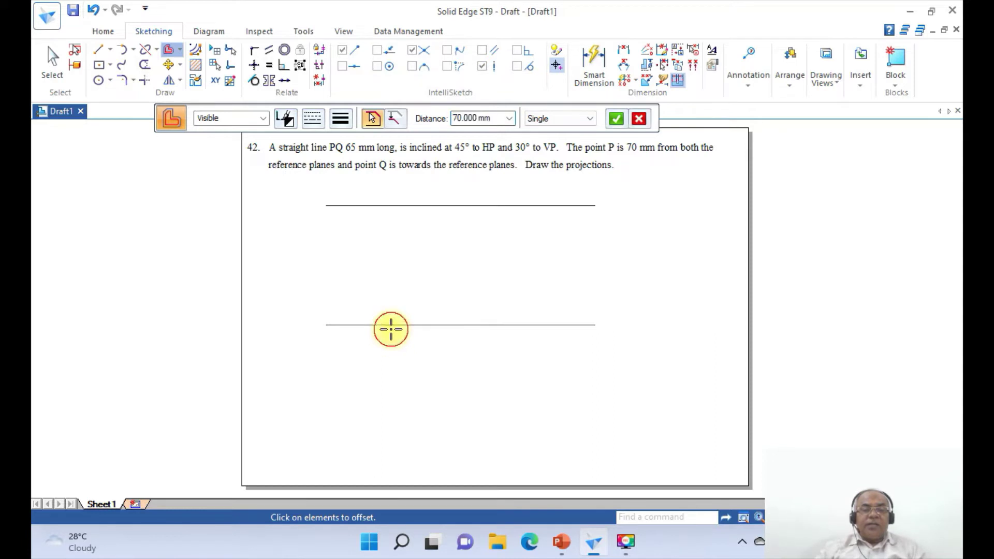
right_click(413, 384)
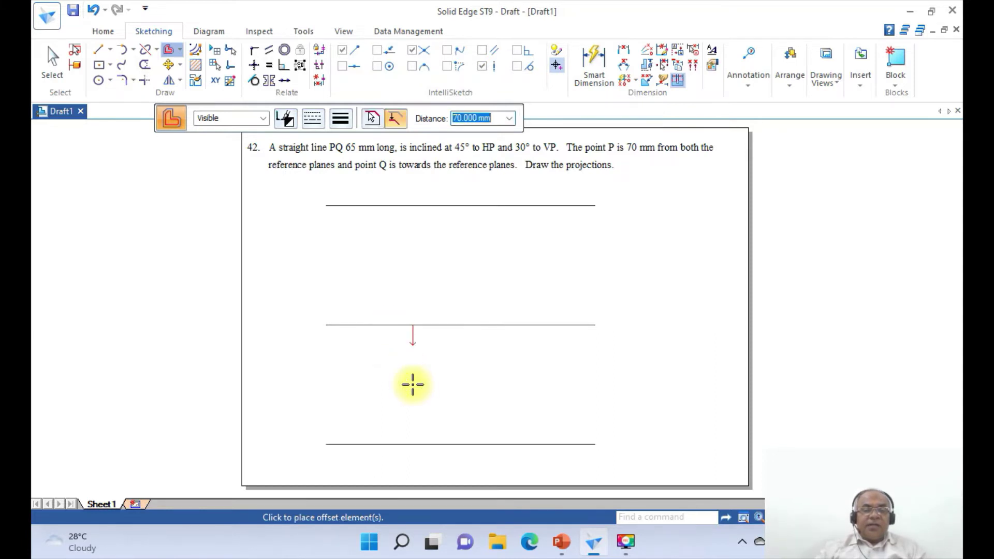
click(417, 419)
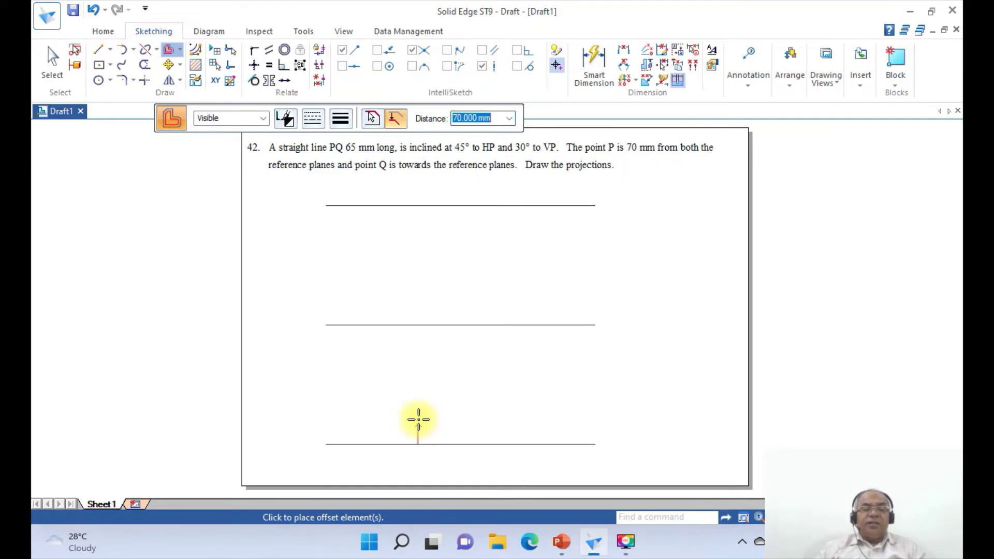
right_click(471, 386)
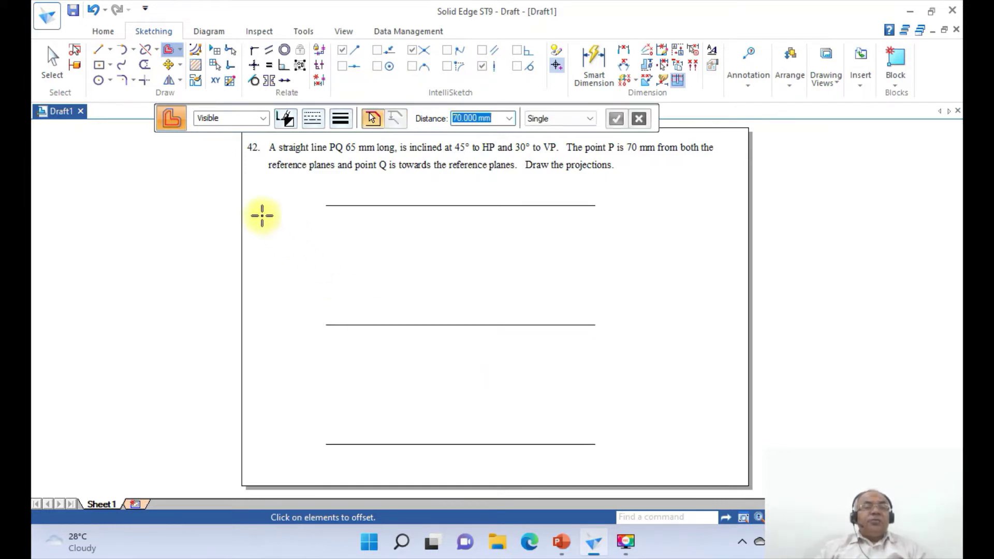
Step: Draw a vertical projector across all three horizontal lines, a short distance in from their left ends
click(98, 49)
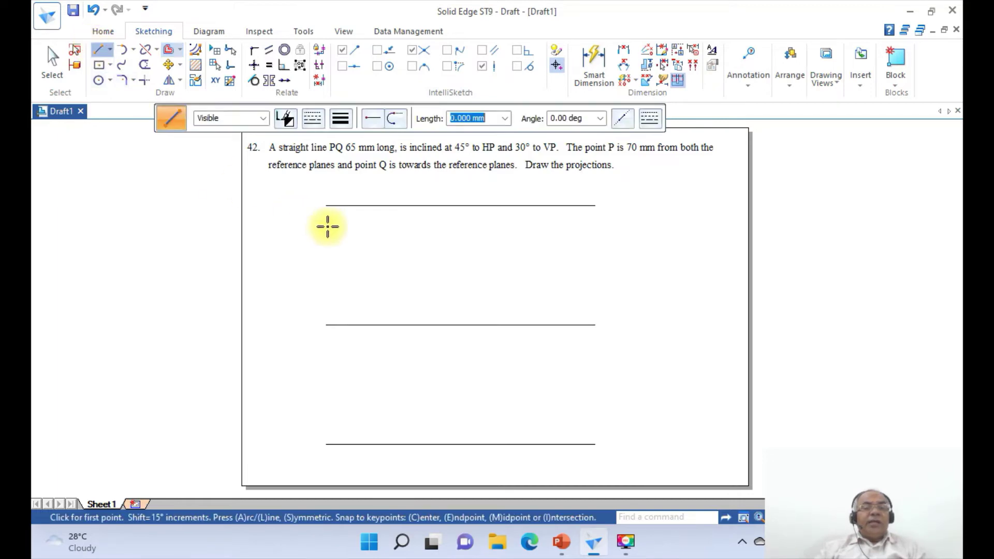
click(386, 190)
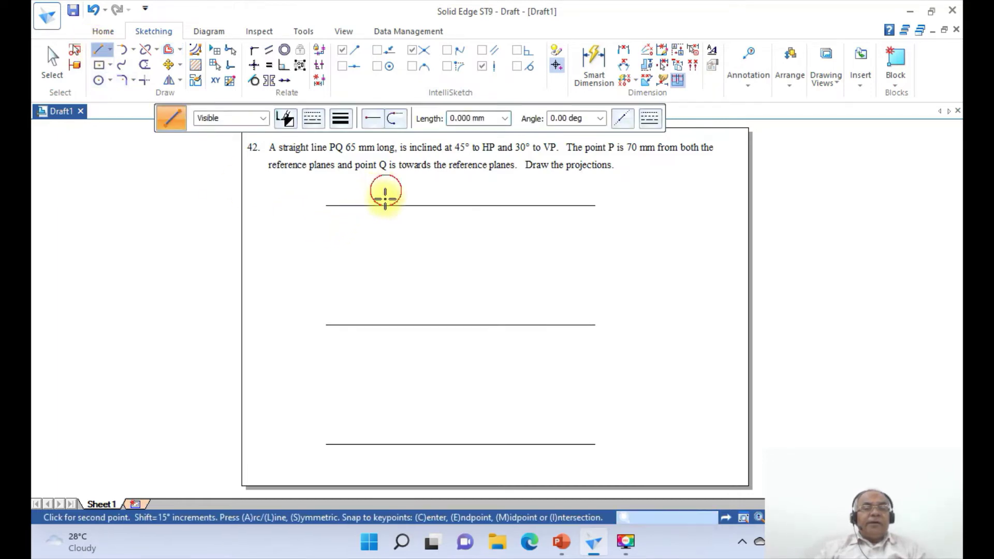
click(389, 463)
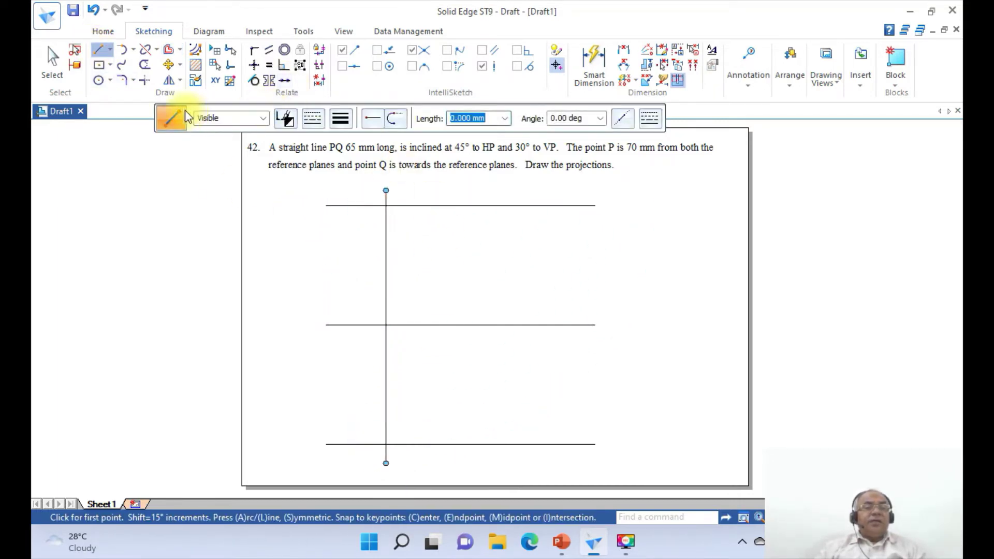
Step: Trim the vertical projector to corners with the upper and lower horizontal lines, keeping their right-hand portions
click(145, 81)
click(386, 235)
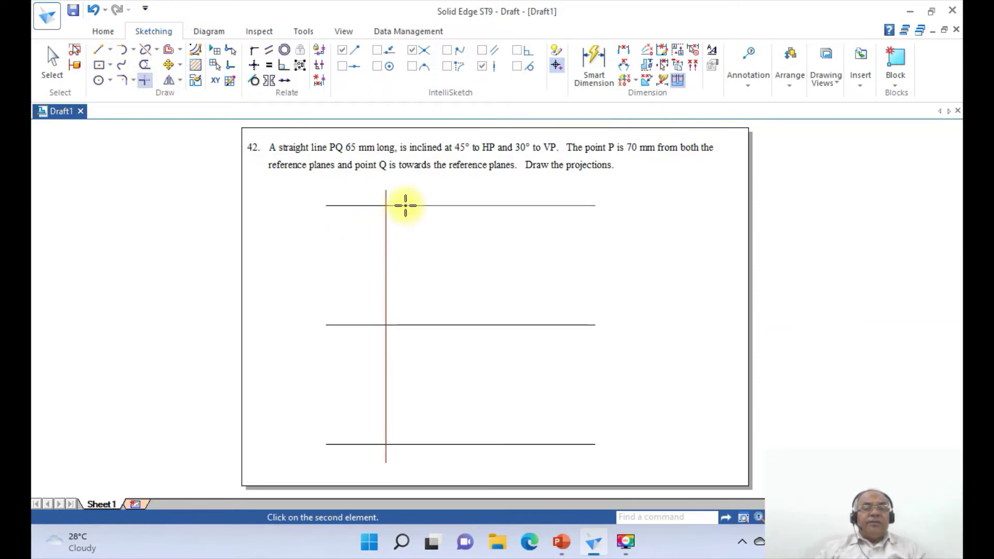
click(404, 206)
click(385, 404)
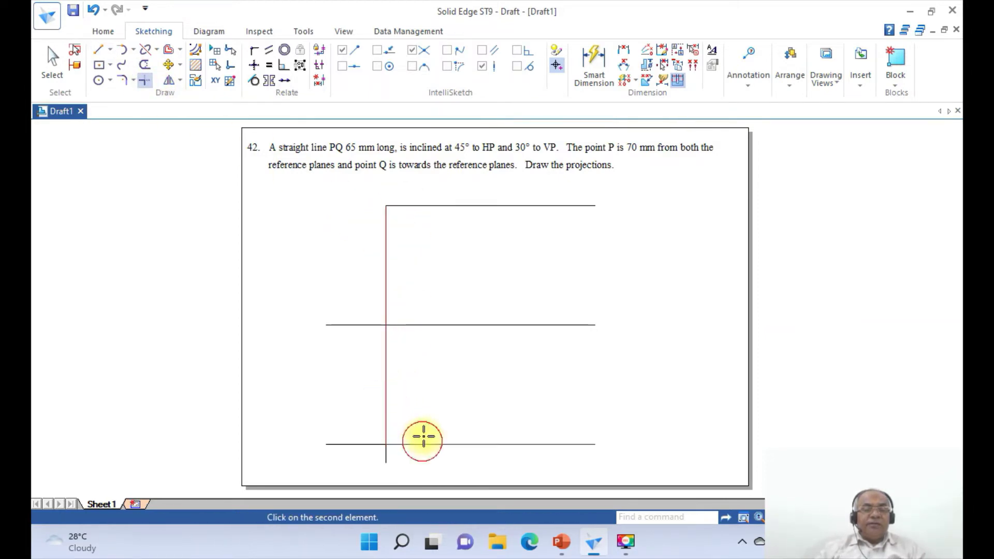
click(422, 443)
Step: Check the PowerPoint slide and, in Solid Edge, draw a 65 mm line at -45° from the upper corner plus a horizontal line leftward from its end
click(560, 541)
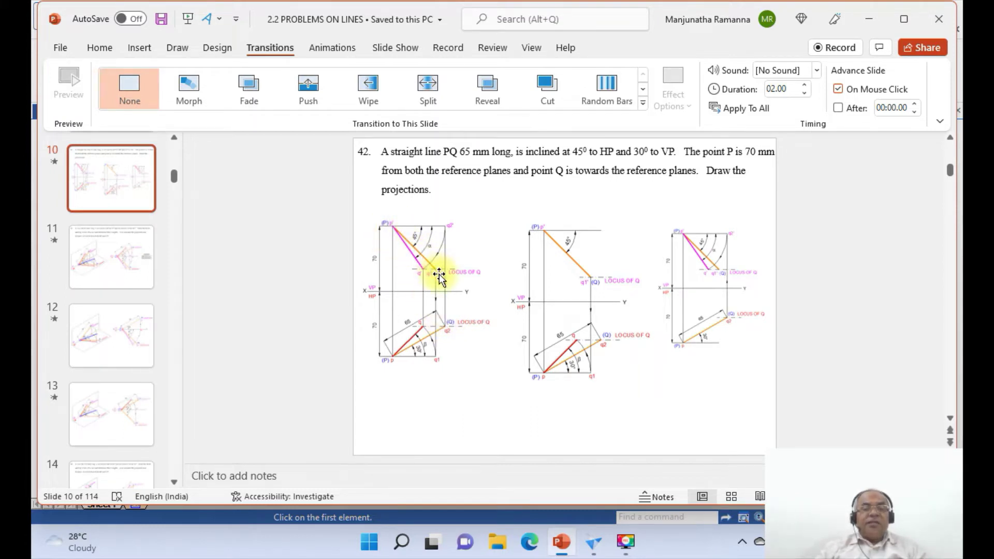
click(594, 541)
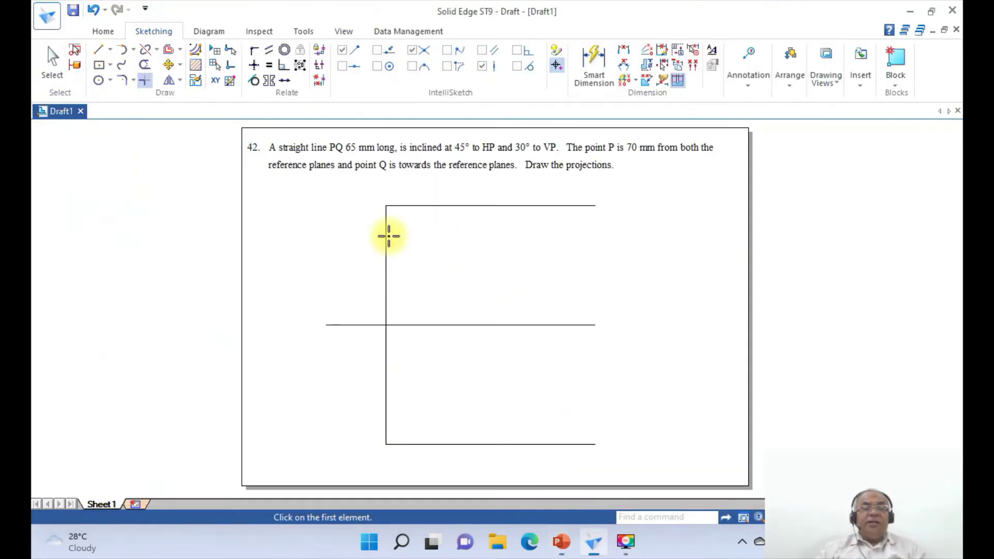
click(98, 49)
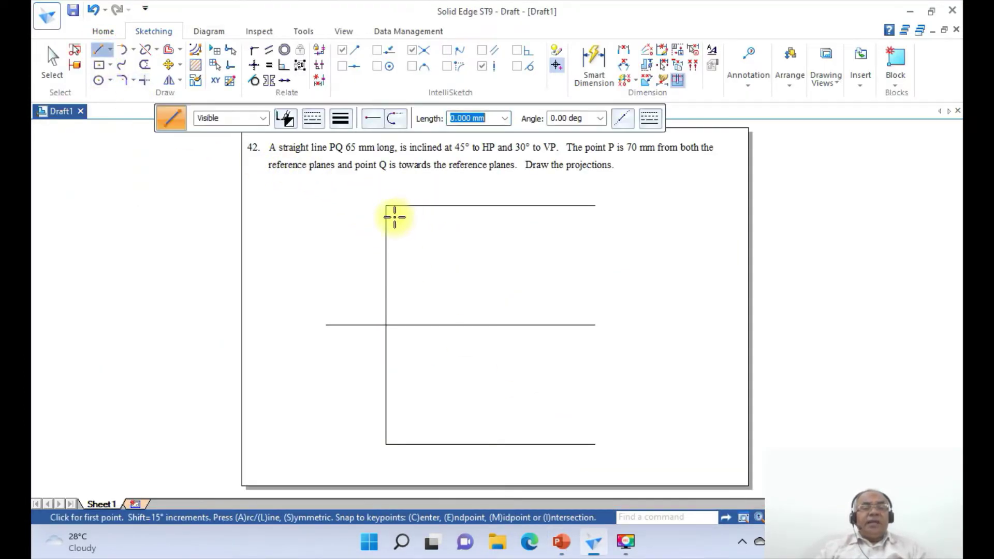
click(385, 206)
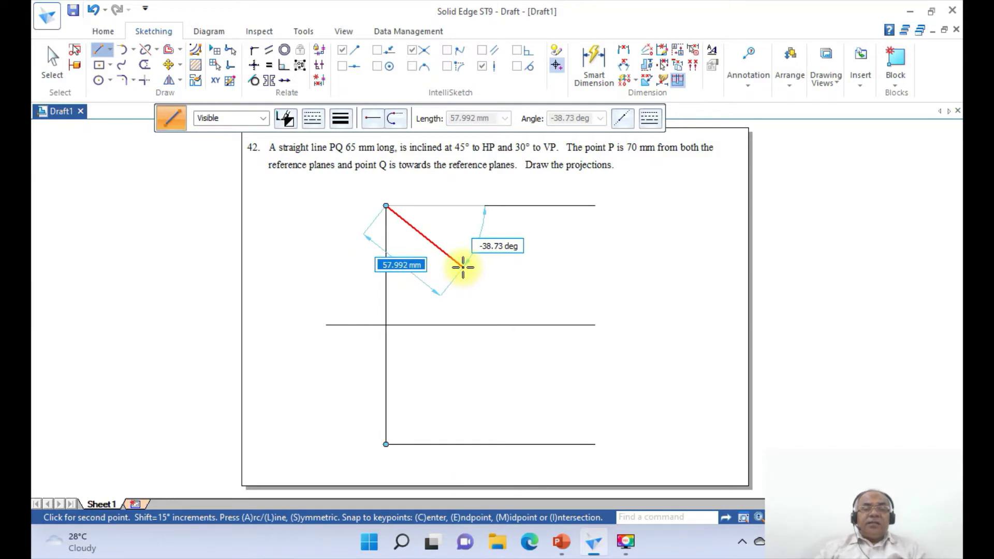
text(65)
key(Tab)
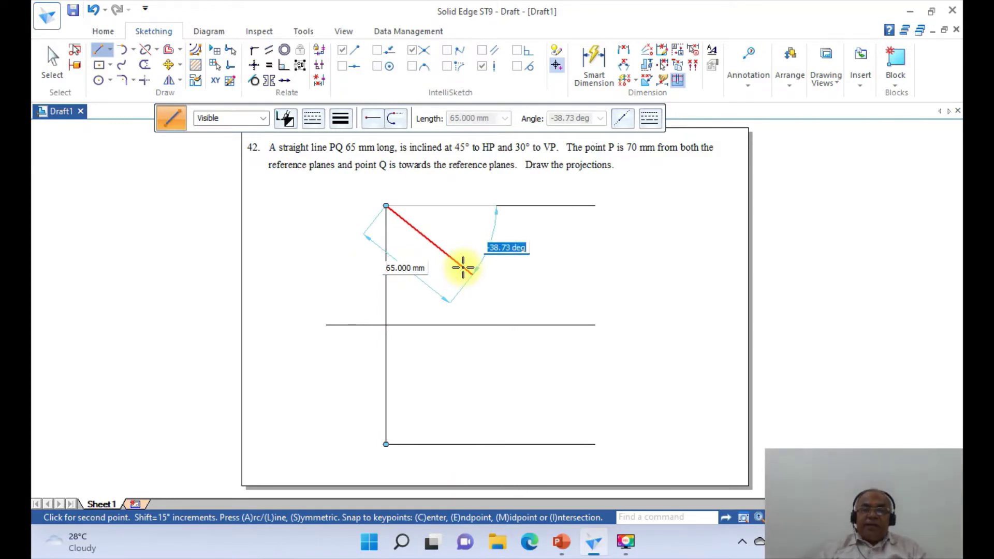
text(-45)
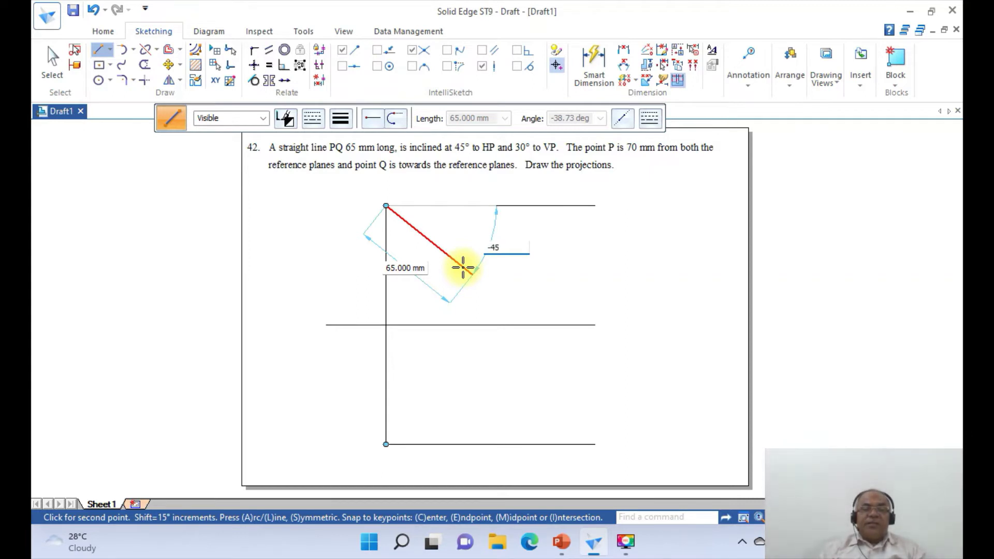
key(Return)
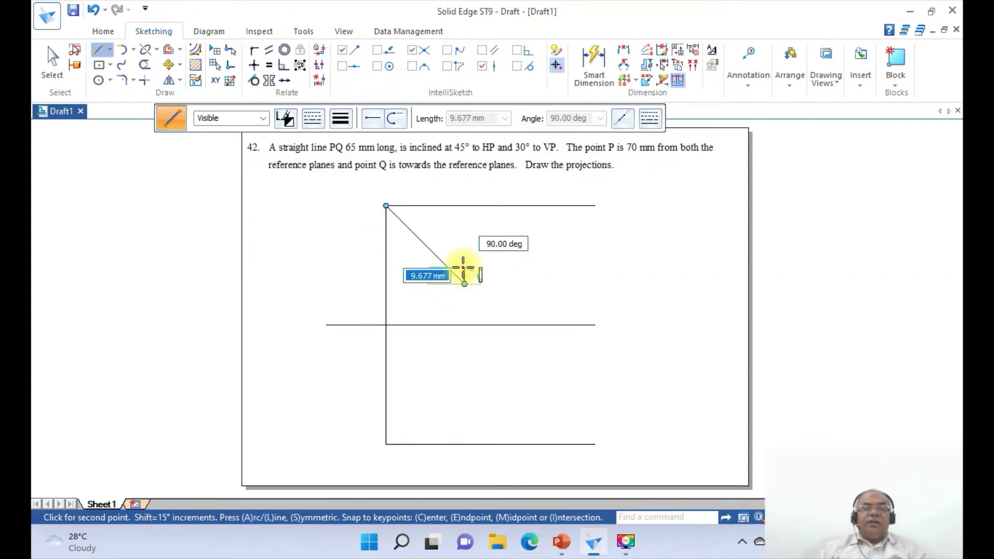
click(398, 284)
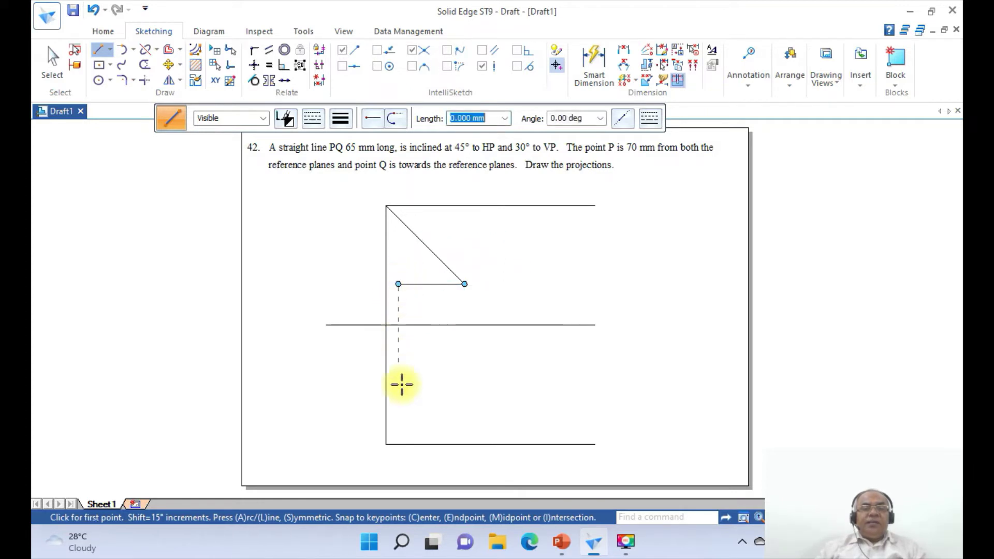
Step: Draw a 65 mm line at 30° from the lower corner and a short horizontal line leftward from its end
click(385, 444)
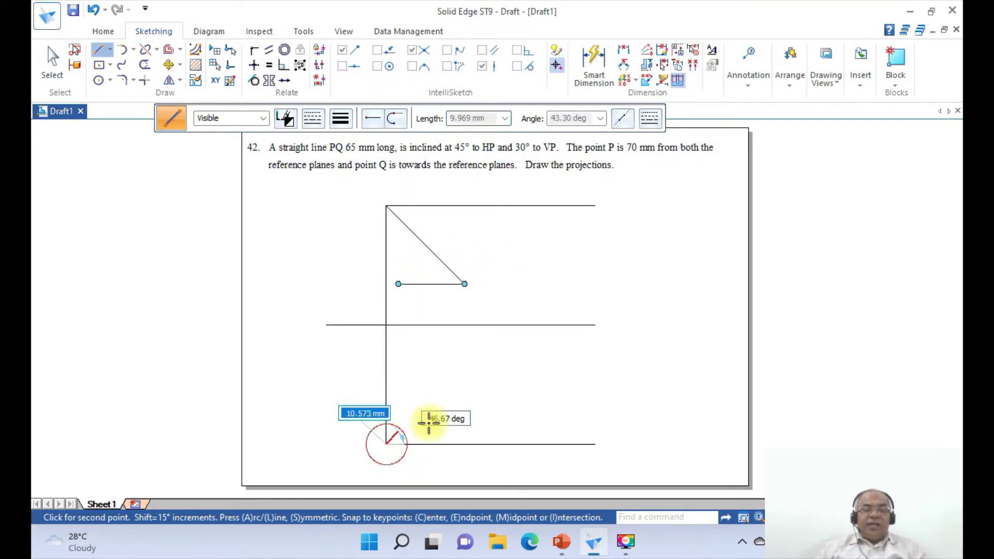
text(65)
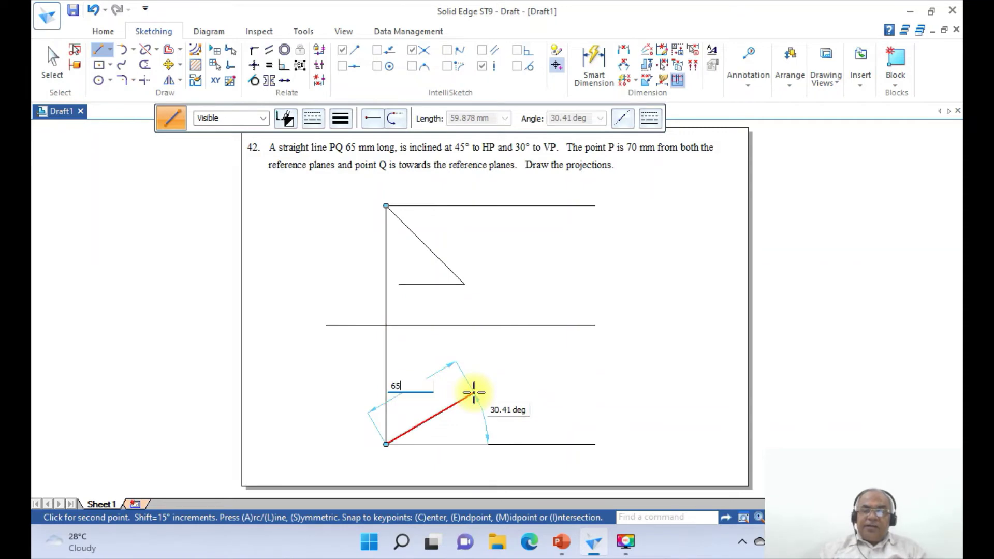
key(Tab)
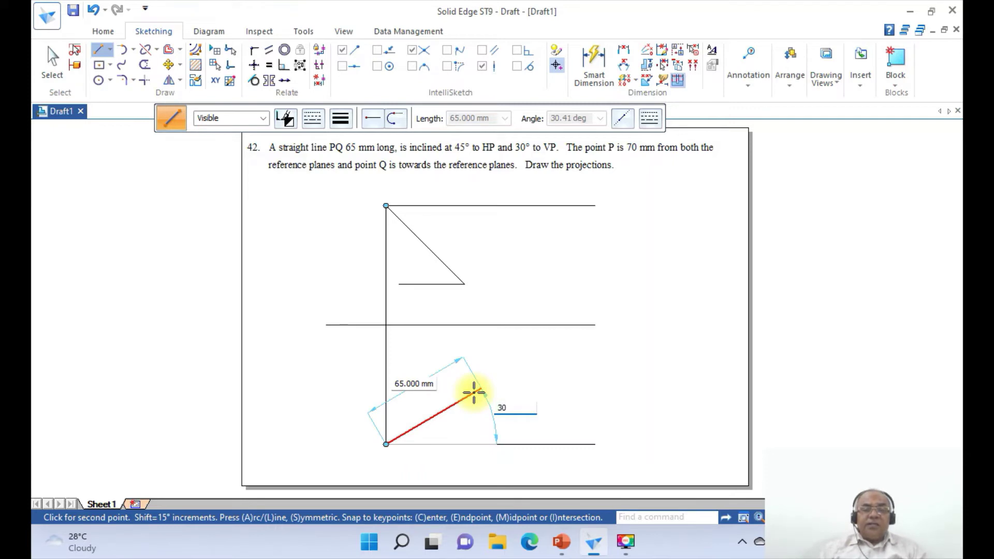
key(Return)
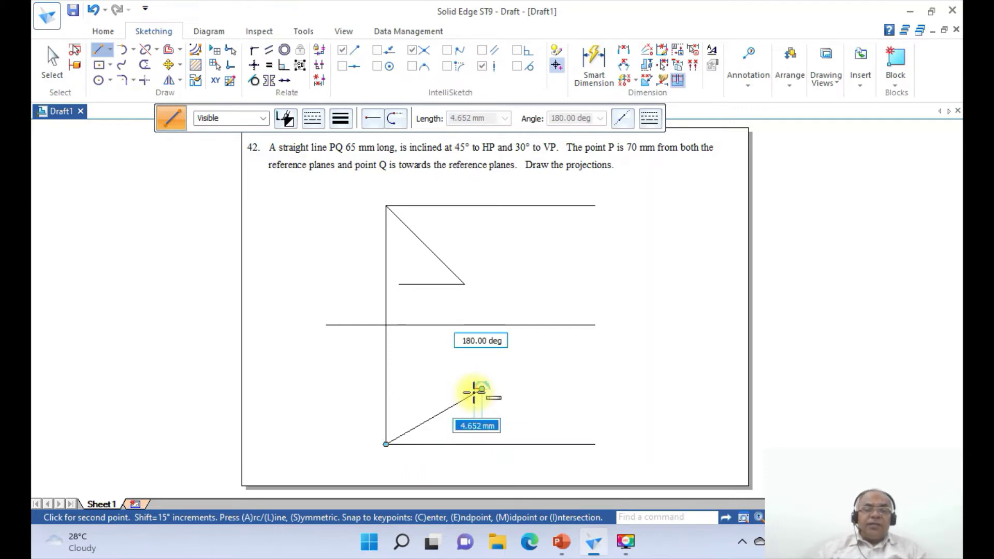
click(406, 390)
right_click(406, 390)
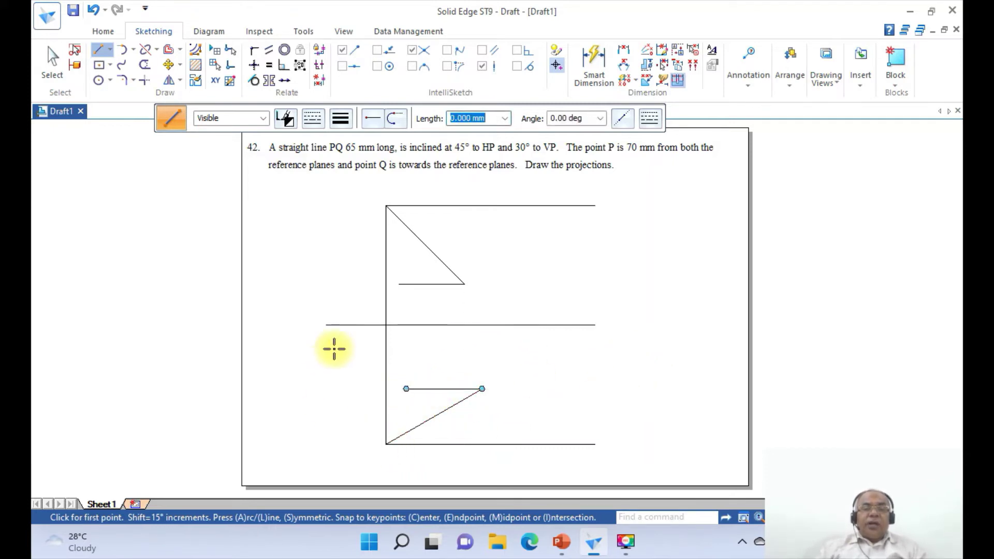
Step: Draw a vertical boundary line about 174 mm long to the right of the construction and extend both short horizontal lines to it
click(652, 176)
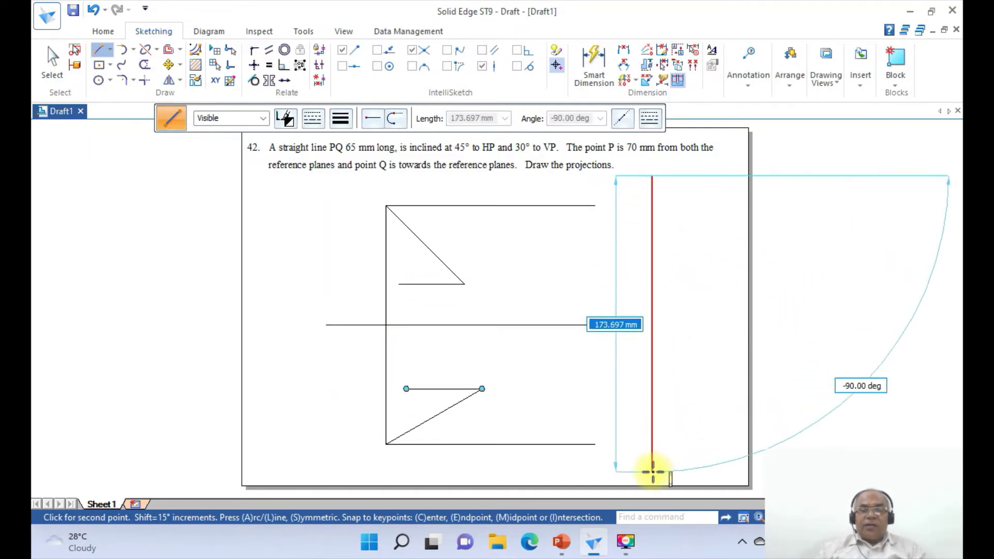
click(652, 471)
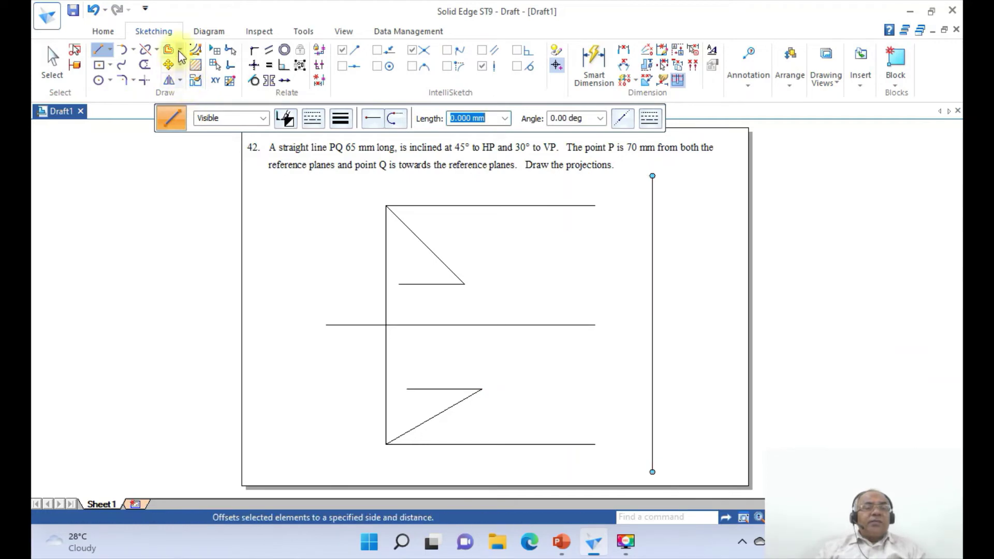
click(156, 50)
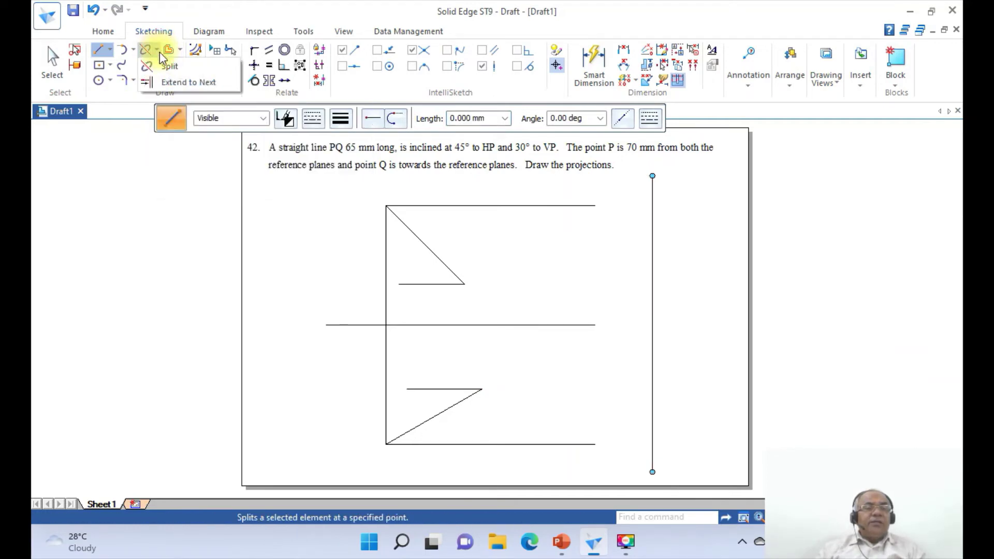
click(171, 82)
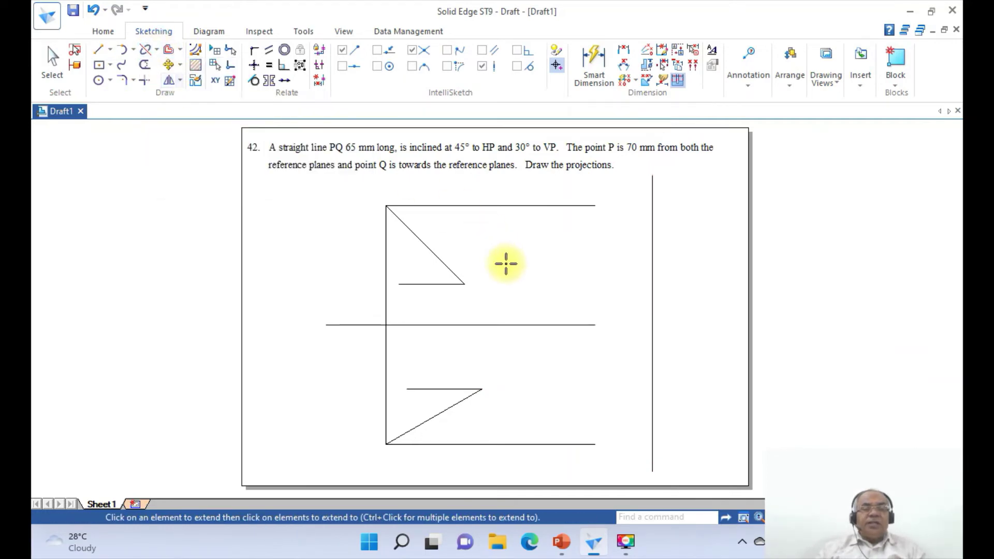
click(450, 284)
click(445, 388)
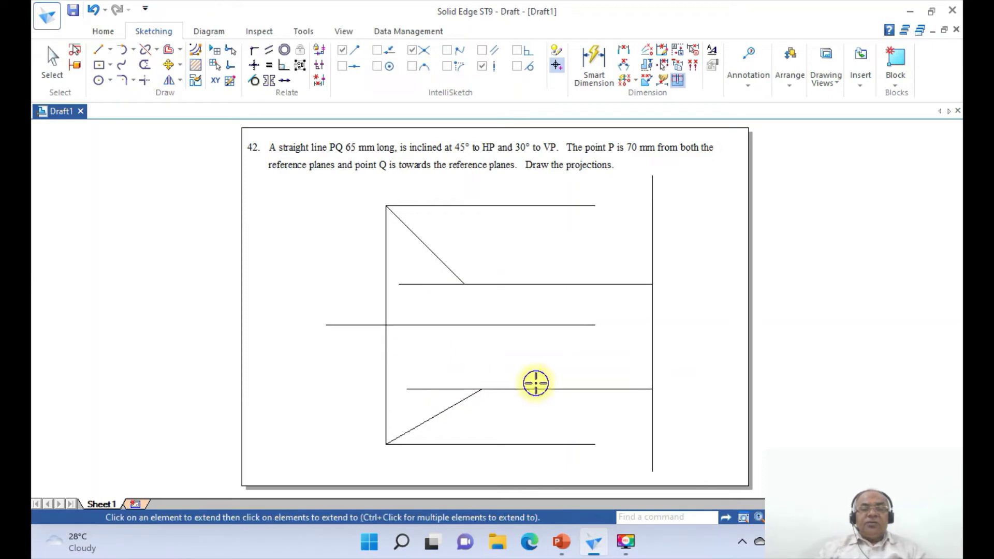
Step: Delete the vertical boundary line to the right of the construction
click(50, 65)
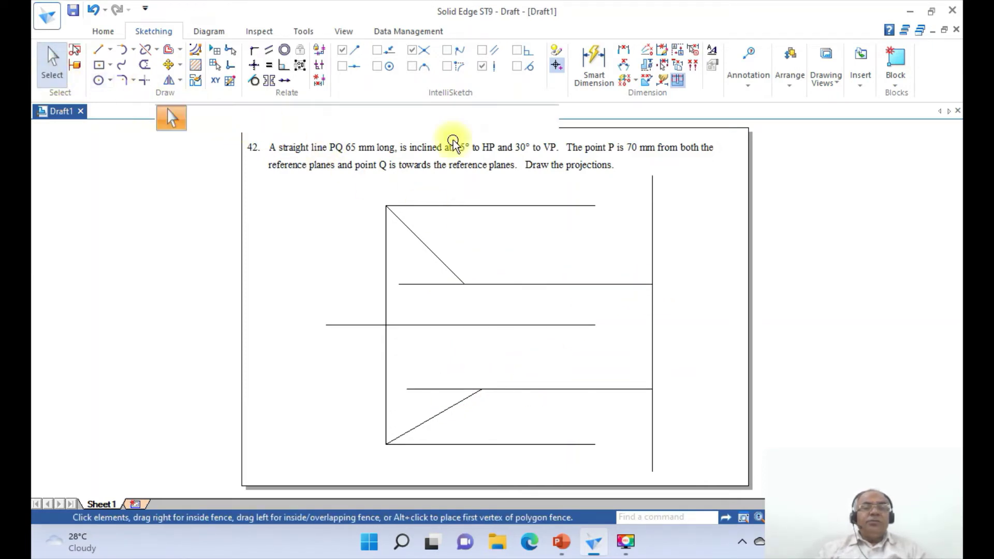
click(652, 215)
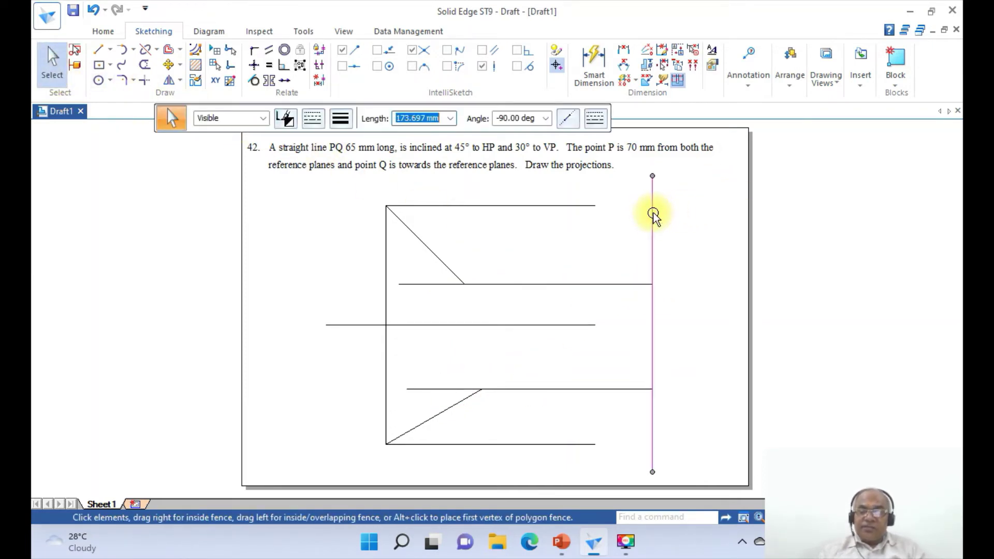
key(Delete)
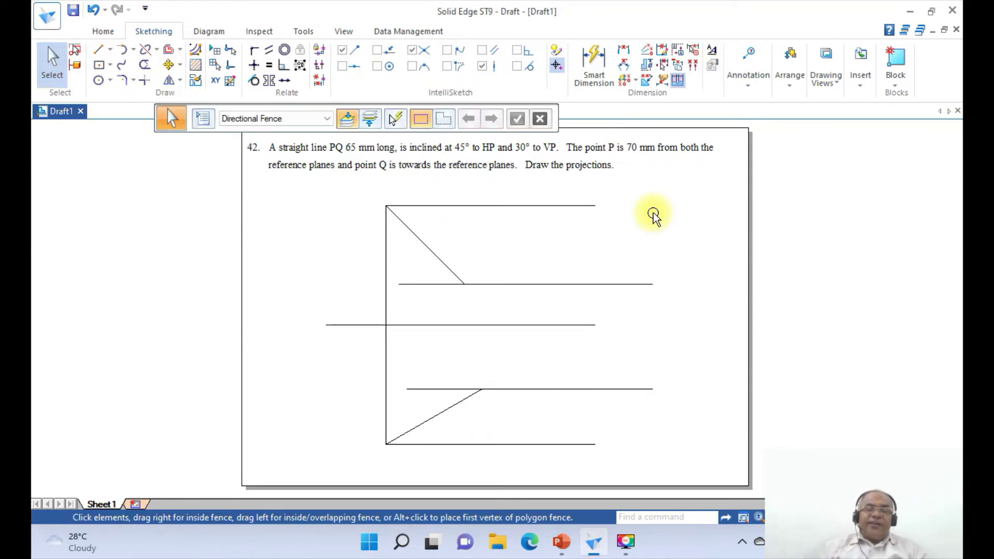
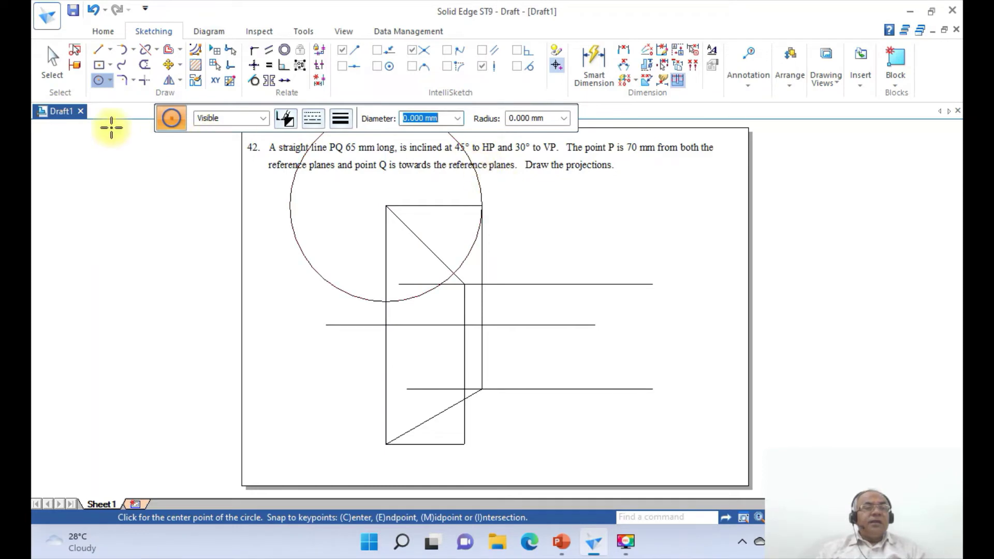
Step: Draw a line from the upper corner to the point where the circle crosses the upper locus line
click(98, 50)
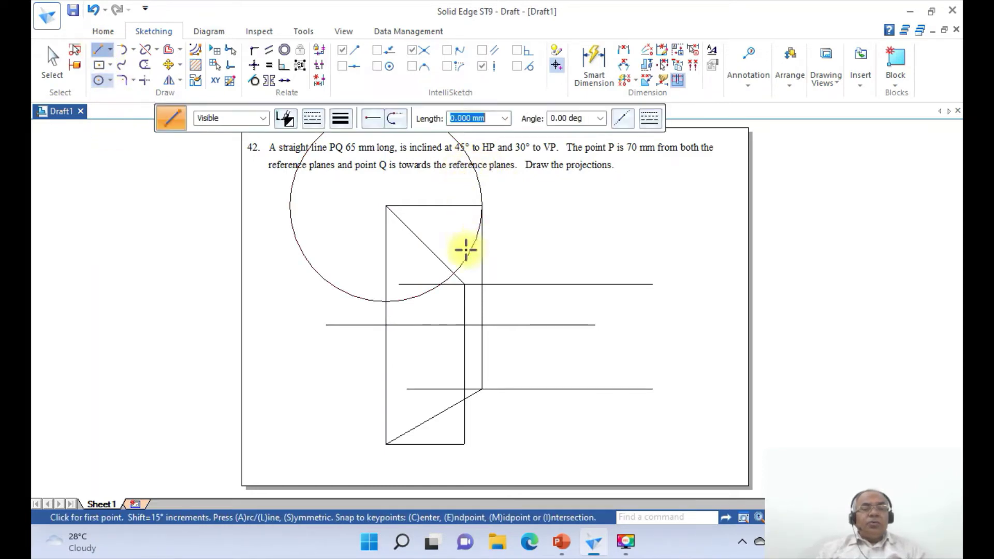
click(386, 206)
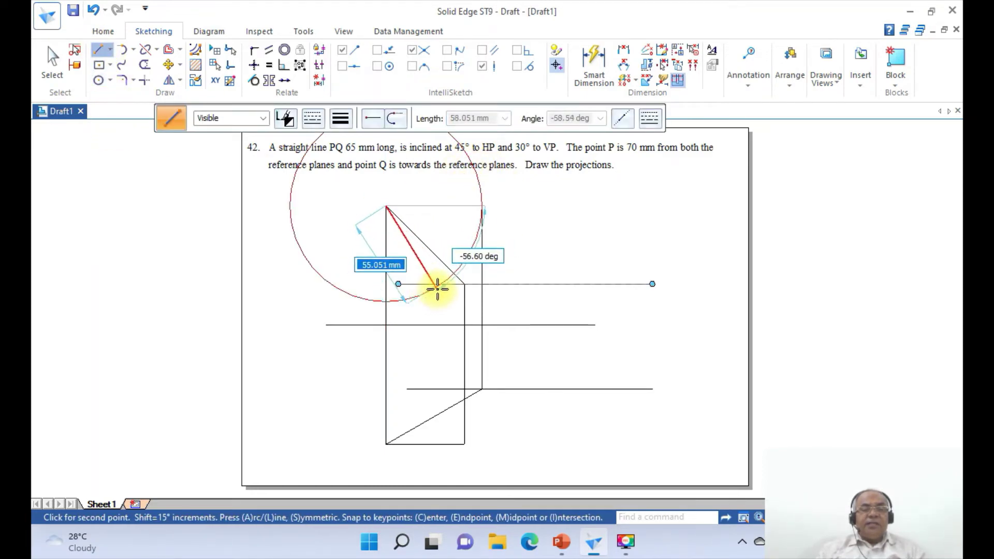
click(440, 283)
right_click(470, 310)
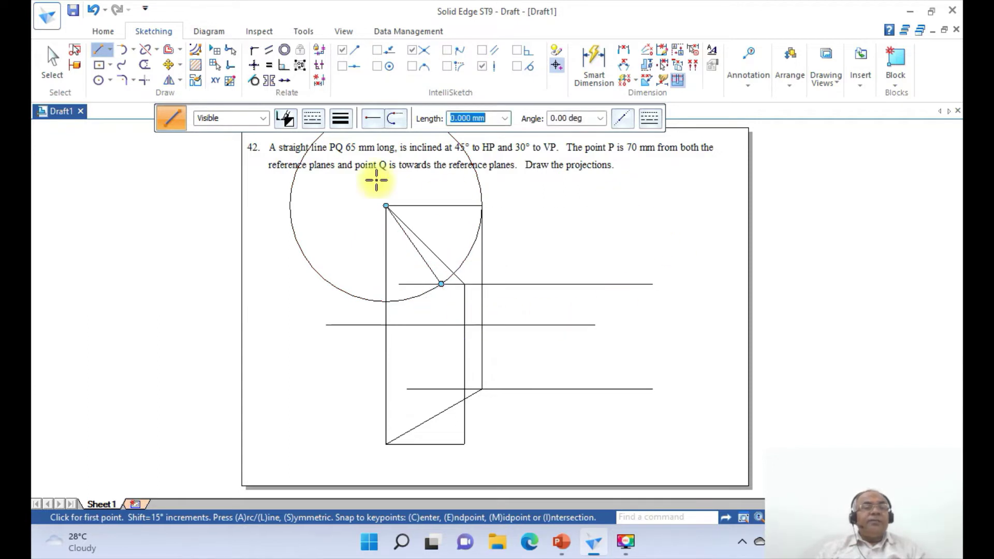
Step: Trim the upper circle to the arc between the top horizontal line's right end and the new line's end on the locus
click(144, 64)
click(480, 191)
click(418, 293)
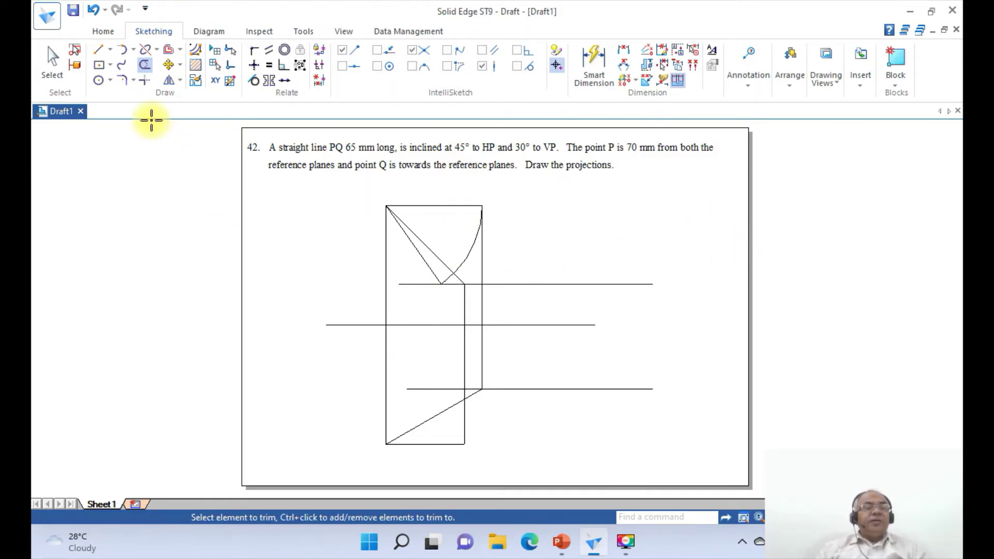
Step: Draw a circle of about 46 mm radius centred on the lower corner, passing through the bottom horizontal line's right end
click(98, 80)
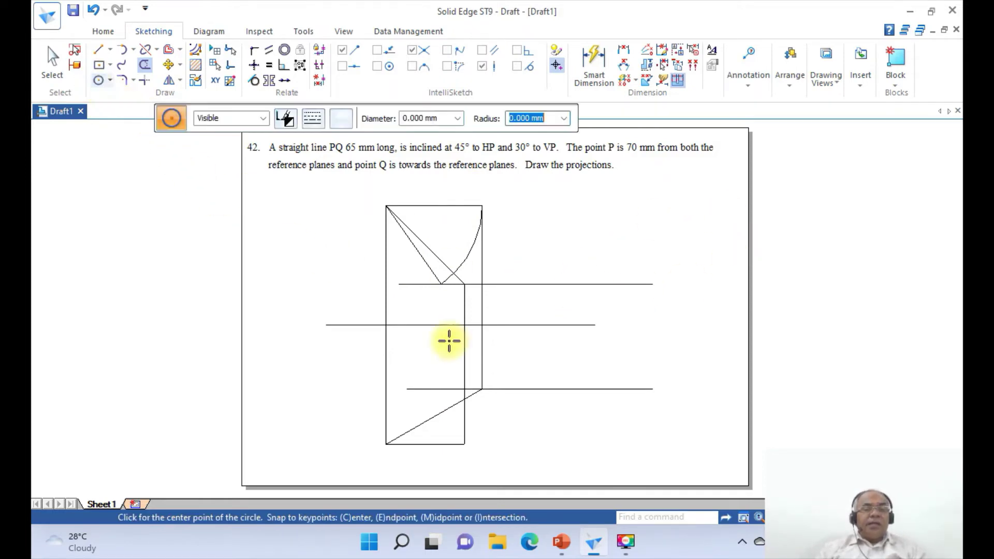
click(386, 444)
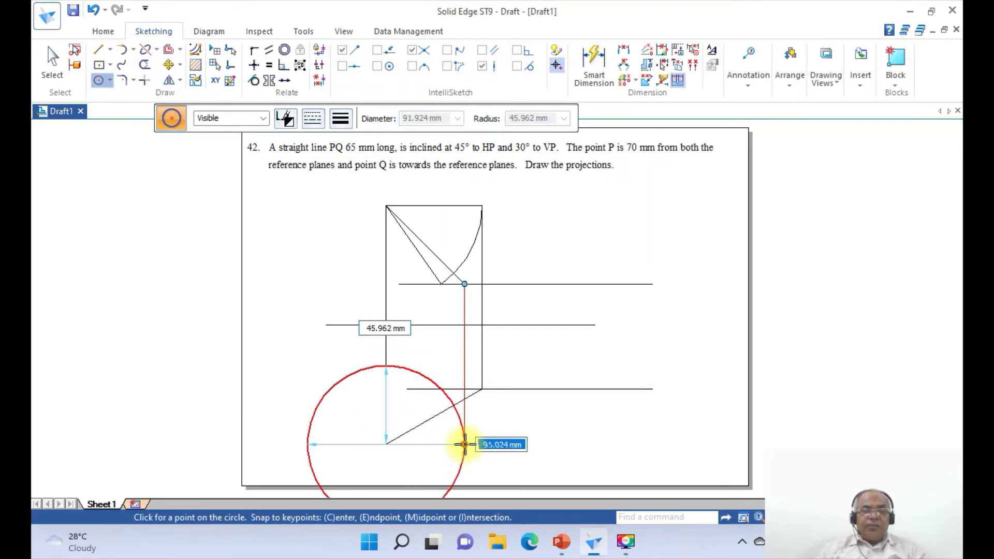
click(465, 445)
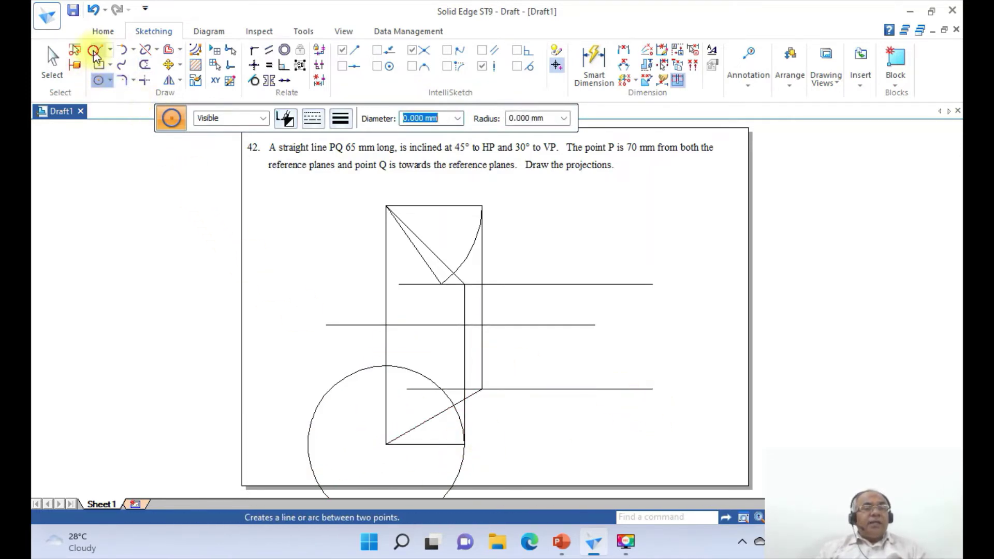
Step: Draw a line from the circle's crossing with the lower locus line to the lower corner, and trim the circle to the arc ending there
click(96, 51)
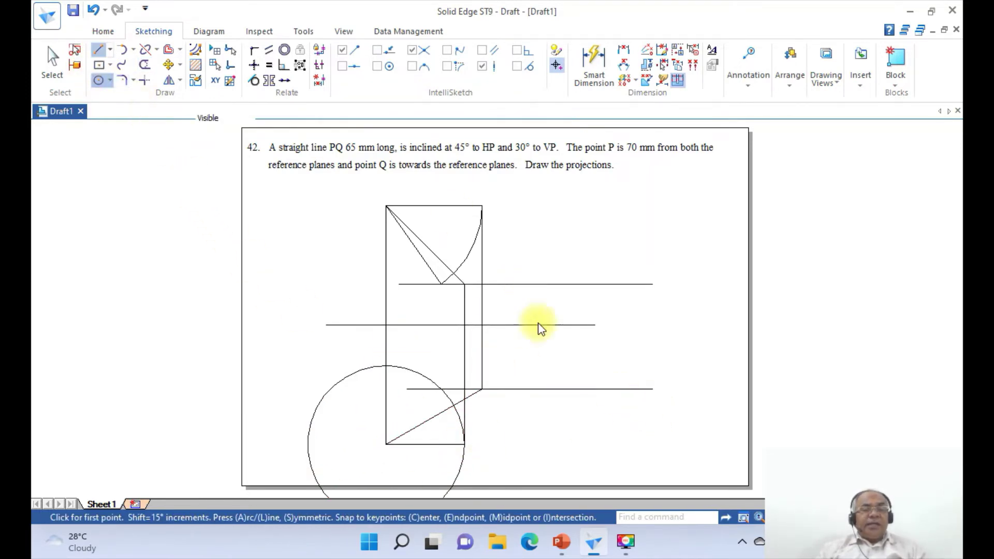
click(440, 389)
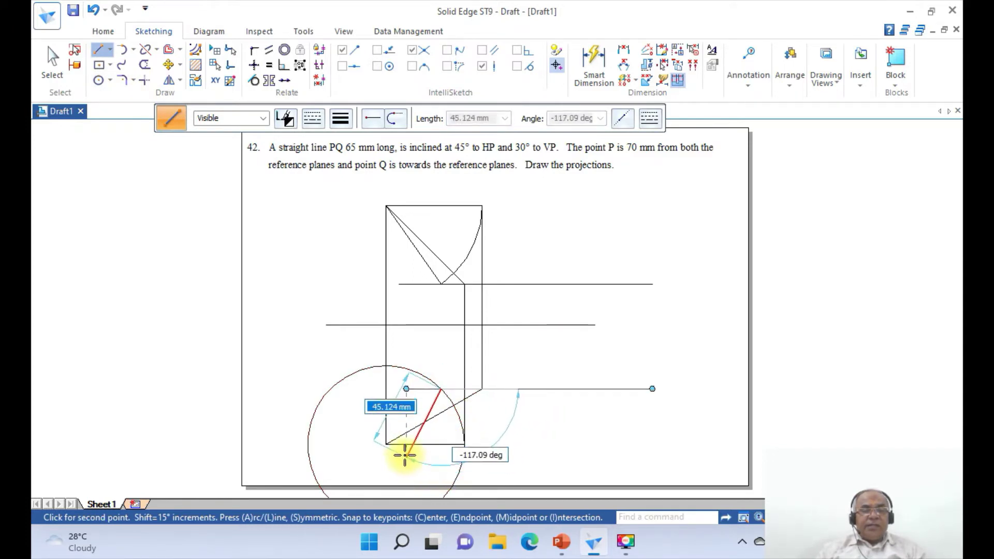
click(387, 443)
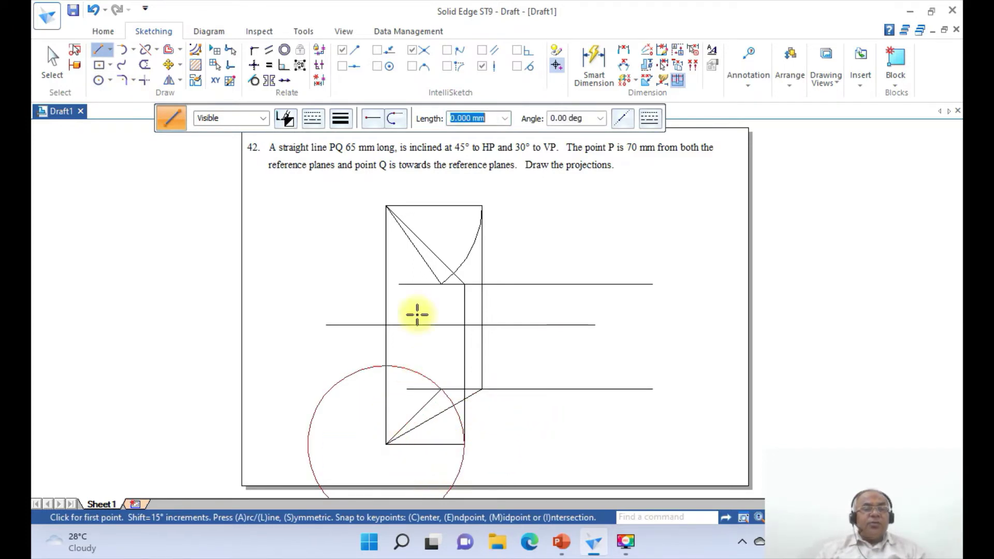
click(145, 65)
mouse_move(349, 366)
mouse_down()
mouse_move(388, 382)
mouse_move(403, 371)
mouse_up()
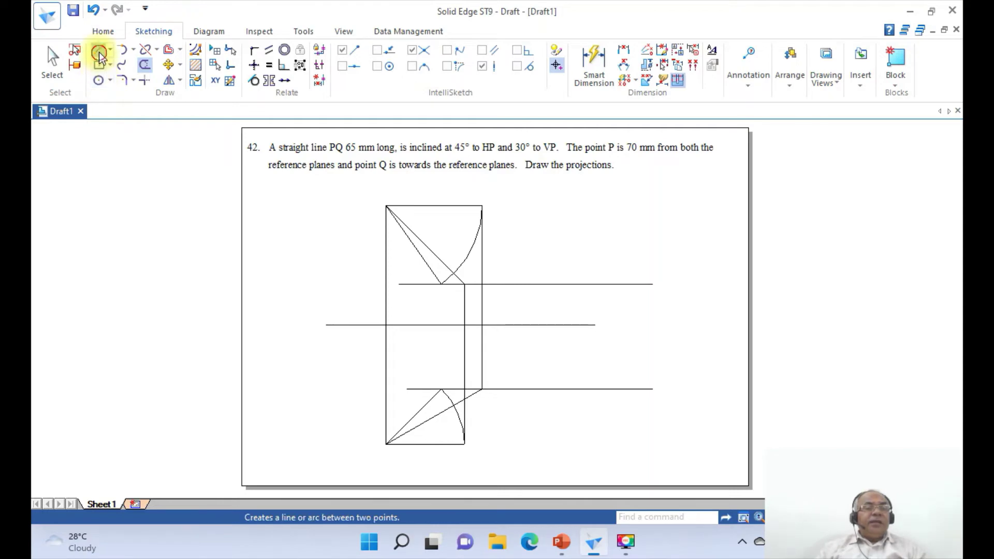
Step: Draw a vertical line about 62 mm long joining the two arc ends on the upper and lower locus lines
click(98, 49)
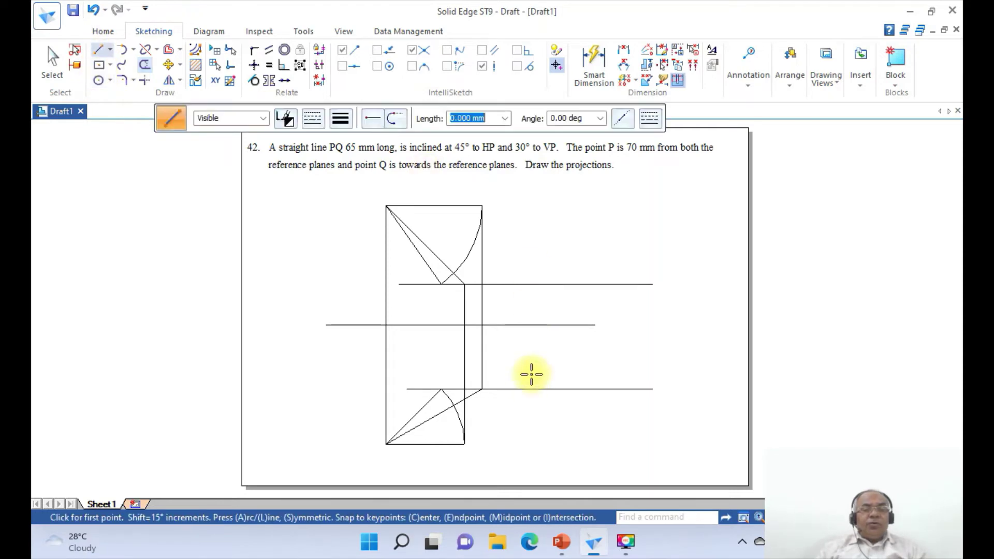
click(440, 284)
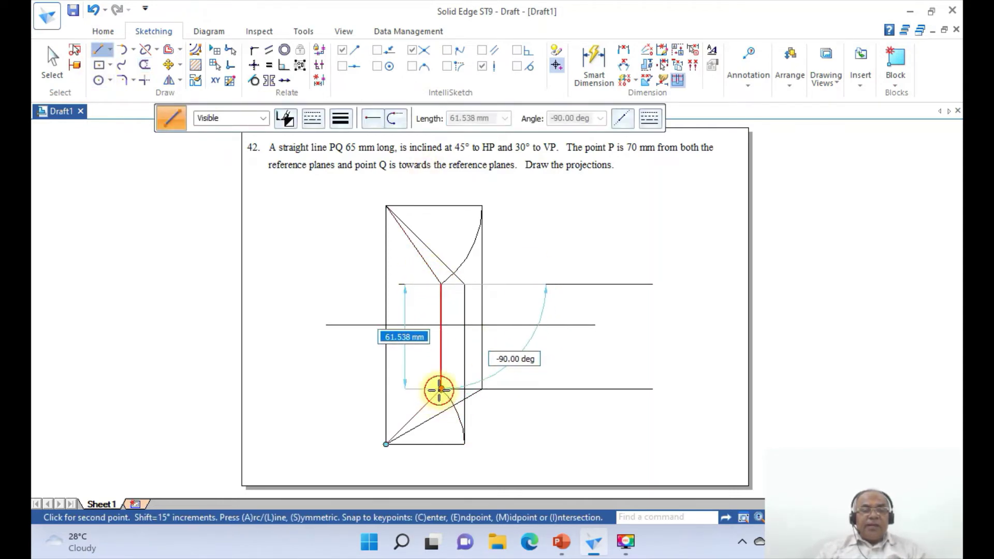
click(440, 388)
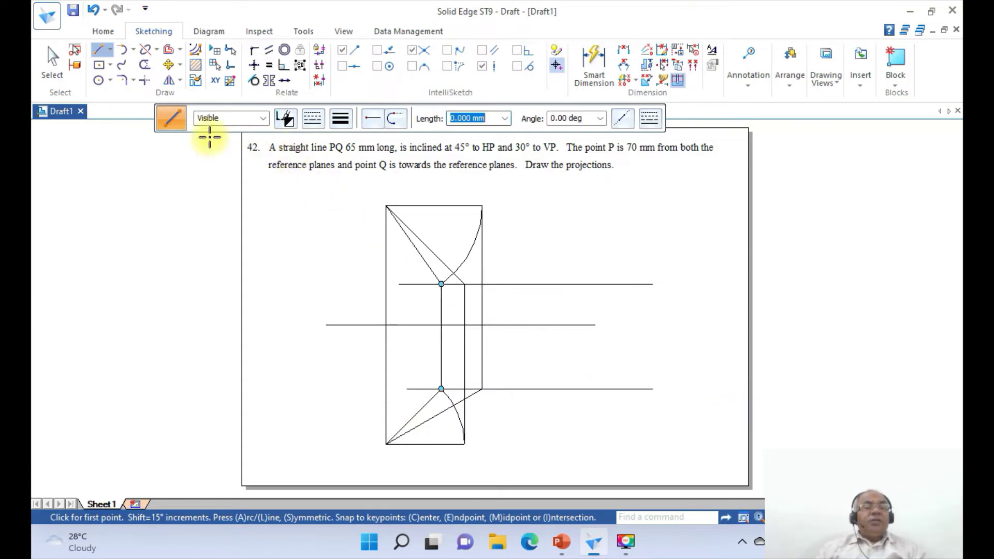
Step: Split the upper locus line at two points, one a little outside the figure's right vertical and one beyond the arc's left end
click(146, 49)
click(550, 284)
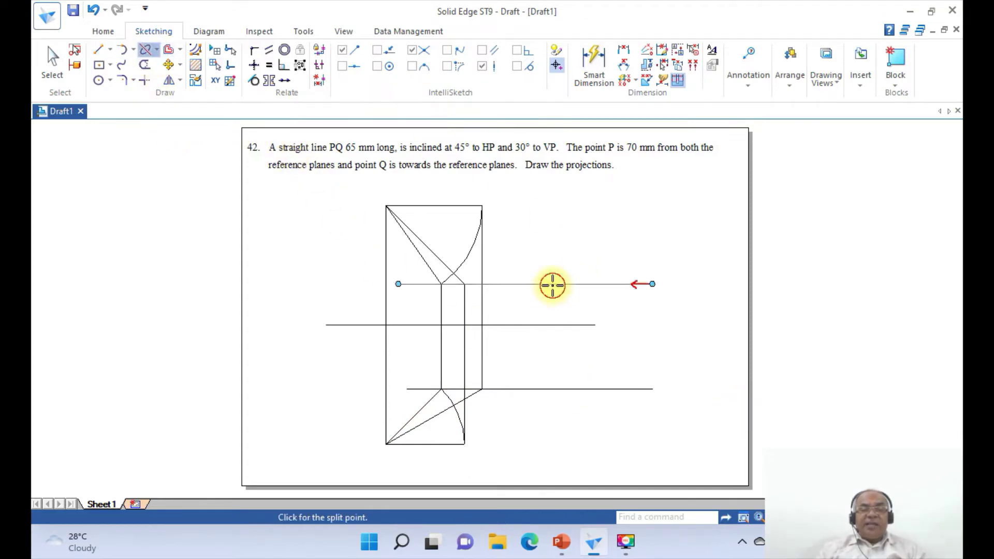
click(506, 284)
click(422, 284)
click(423, 284)
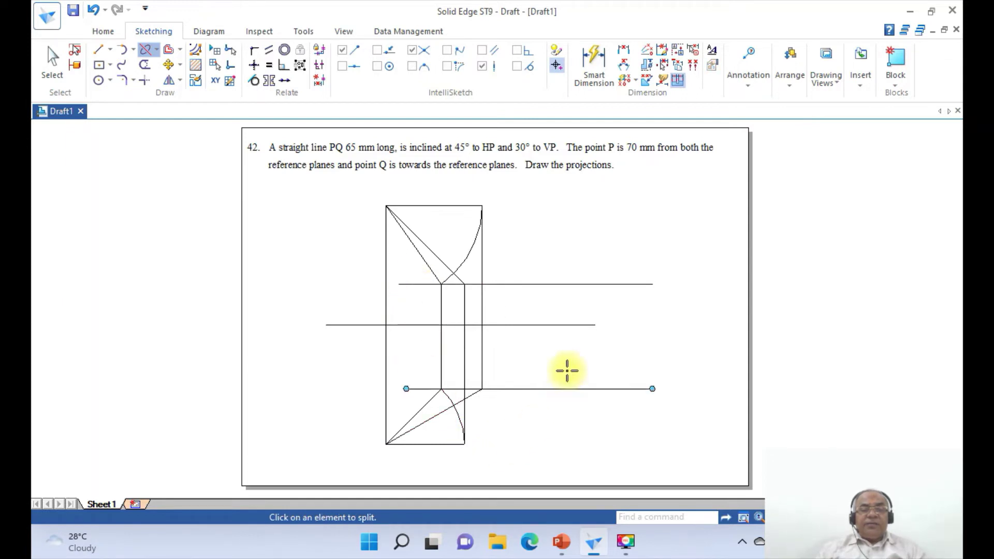
Step: Split the middle reference line and the lower locus line at two points each, slightly beyond the figure on either side
click(566, 324)
click(509, 325)
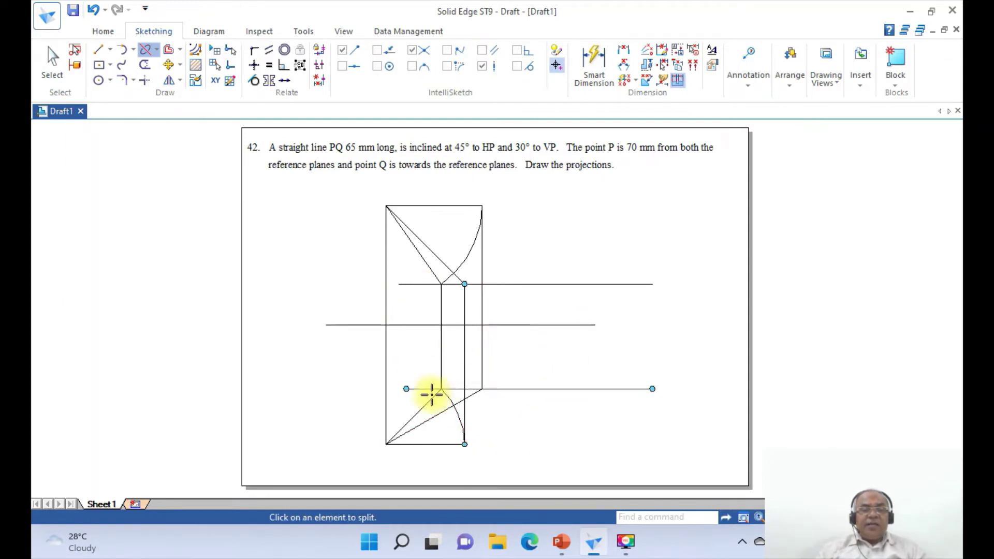
click(339, 325)
click(343, 324)
click(590, 389)
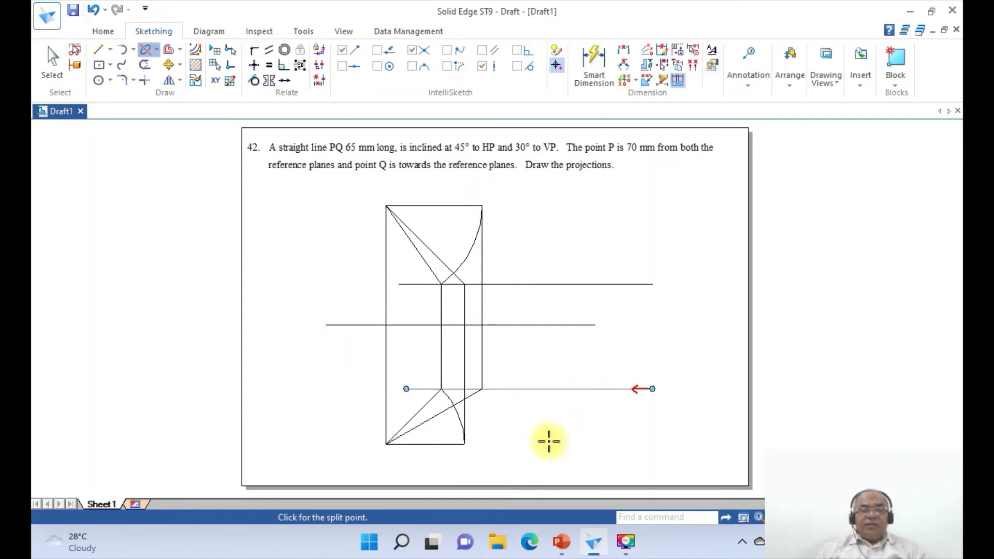
click(523, 389)
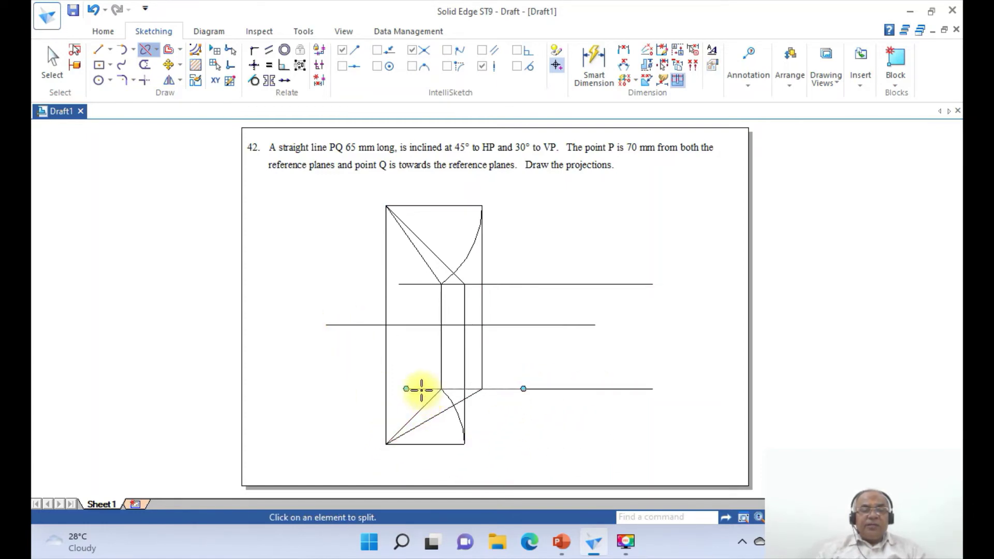
click(424, 389)
Step: Delete the outer end pieces of the upper locus line, the middle reference line and the lower locus line
click(52, 67)
click(606, 285)
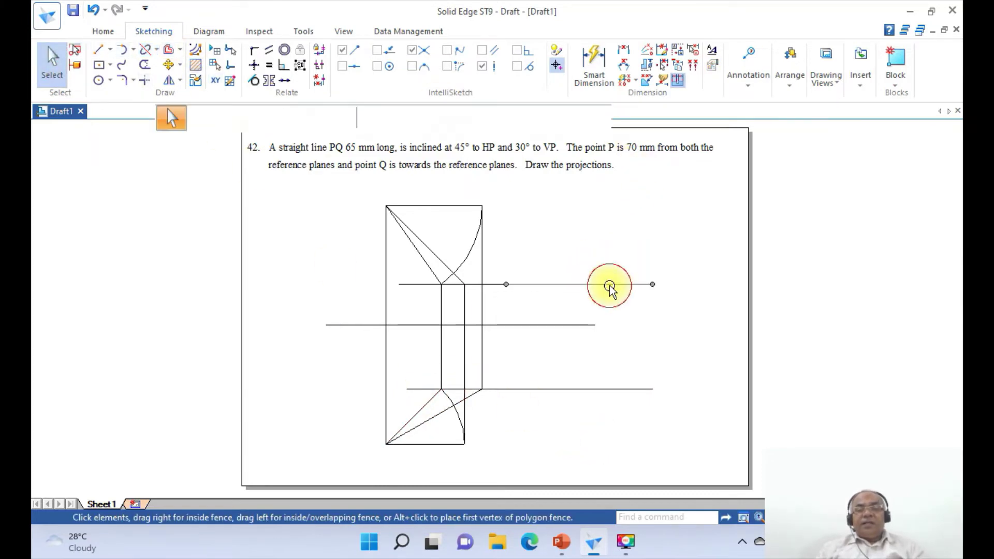
key(Delete)
click(404, 284)
key(Delete)
click(335, 325)
key(Delete)
click(555, 325)
key(Delete)
click(620, 389)
key(Delete)
click(412, 389)
key(Delete)
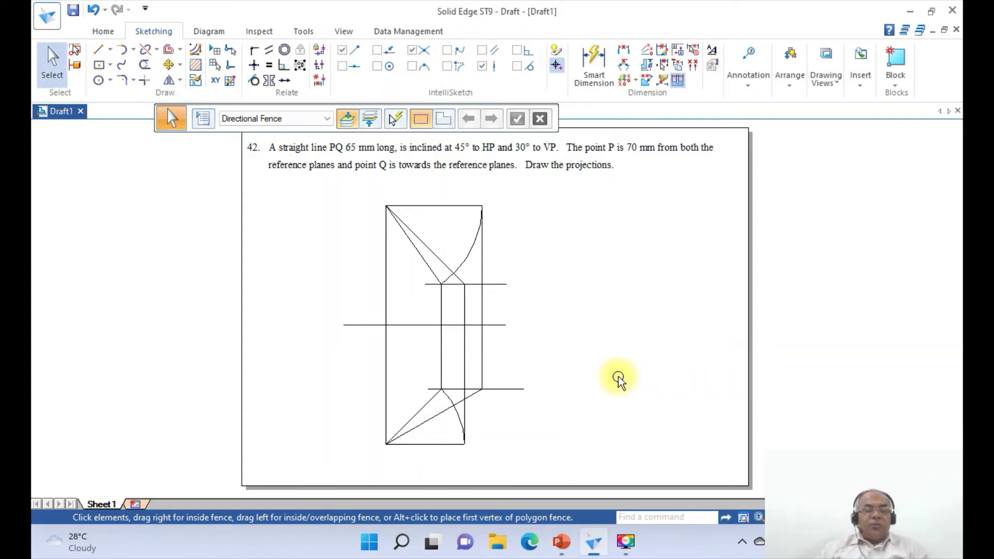
Step: Change the line type of the upper and lower locus lines to a dash-dot chain line
key(l)
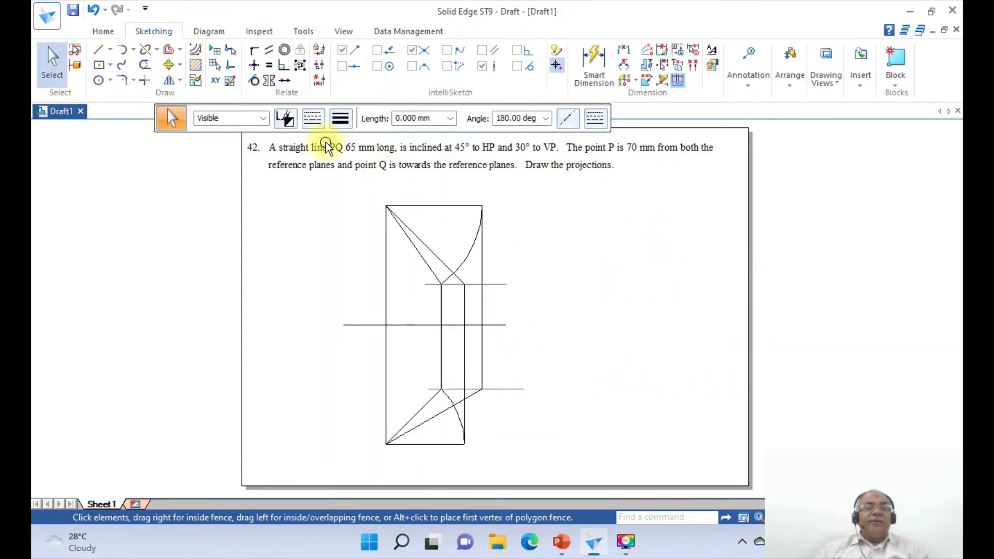
click(313, 119)
click(337, 213)
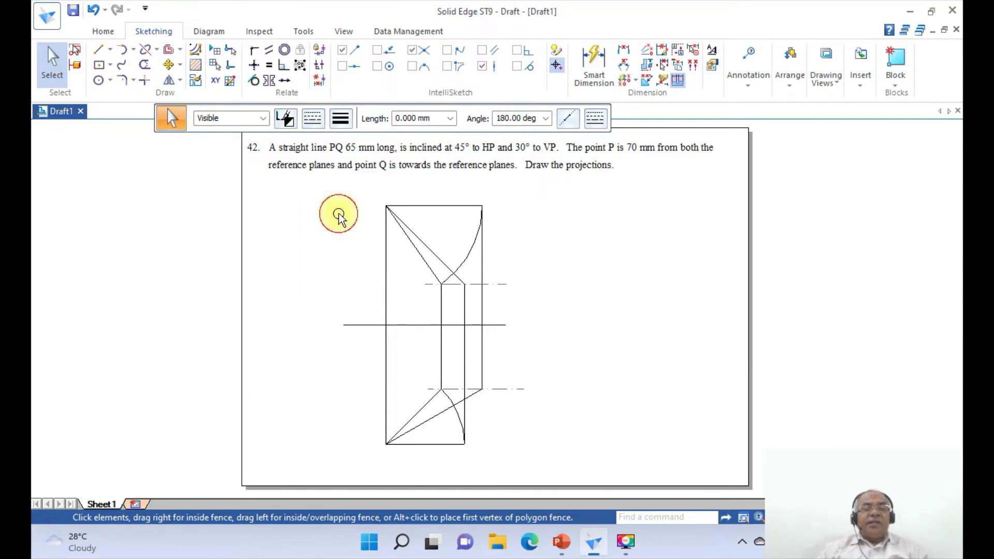
right_click(627, 315)
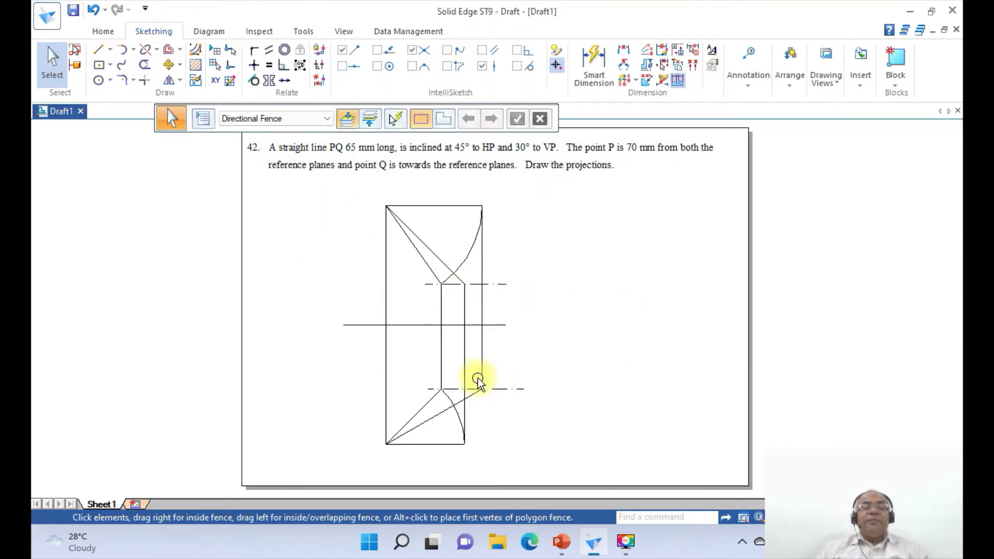
Step: Set the line width of the two inclined lines ending at the inner vertical projector to 0.50 mm
click(422, 259)
ctrl+click(423, 411)
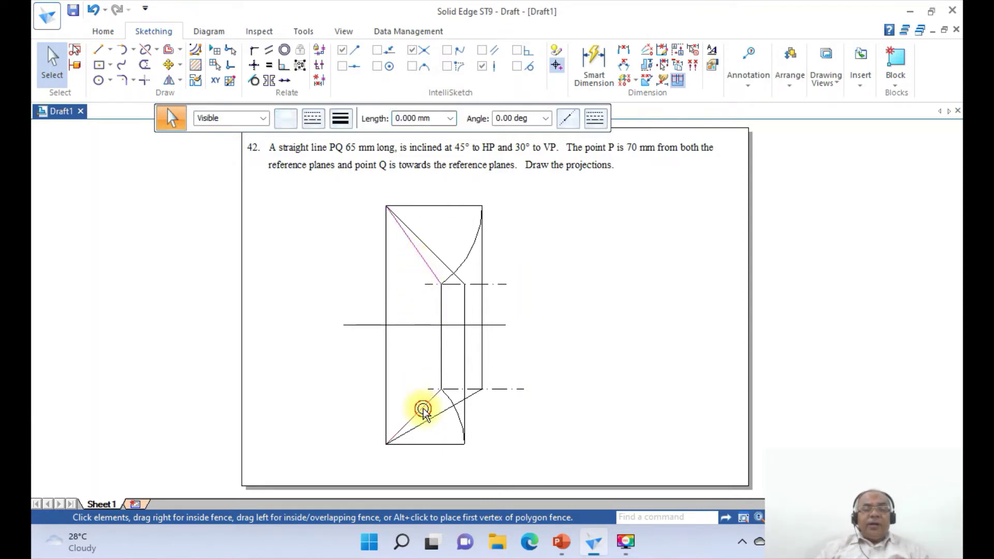
click(341, 118)
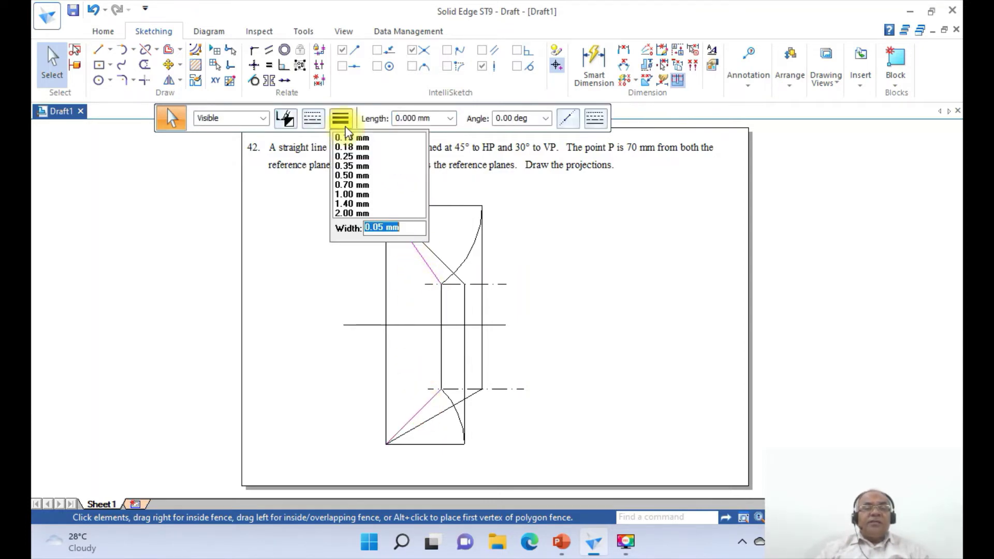
click(350, 176)
click(647, 328)
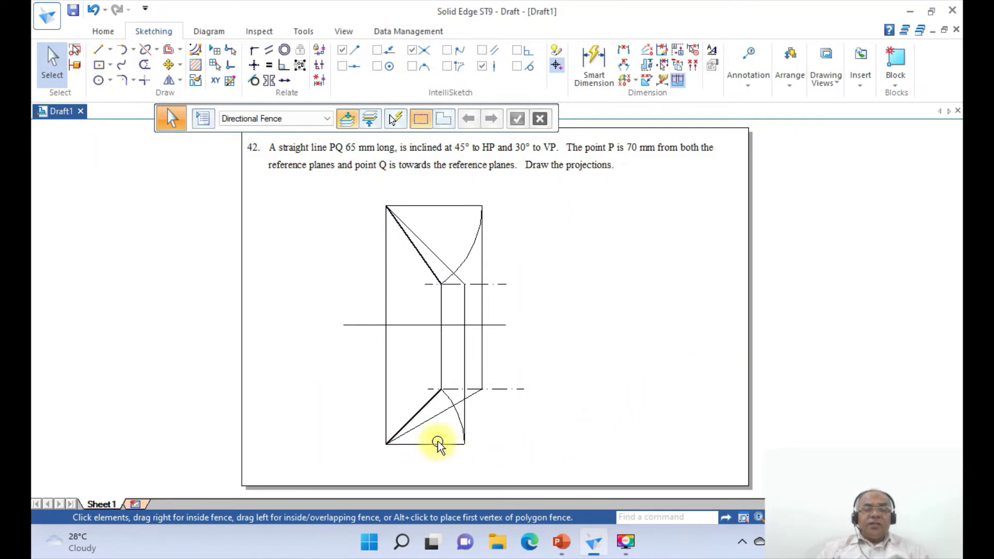
Step: Set the line width of the two 65 mm inclined lines to 0.25 mm
click(433, 417)
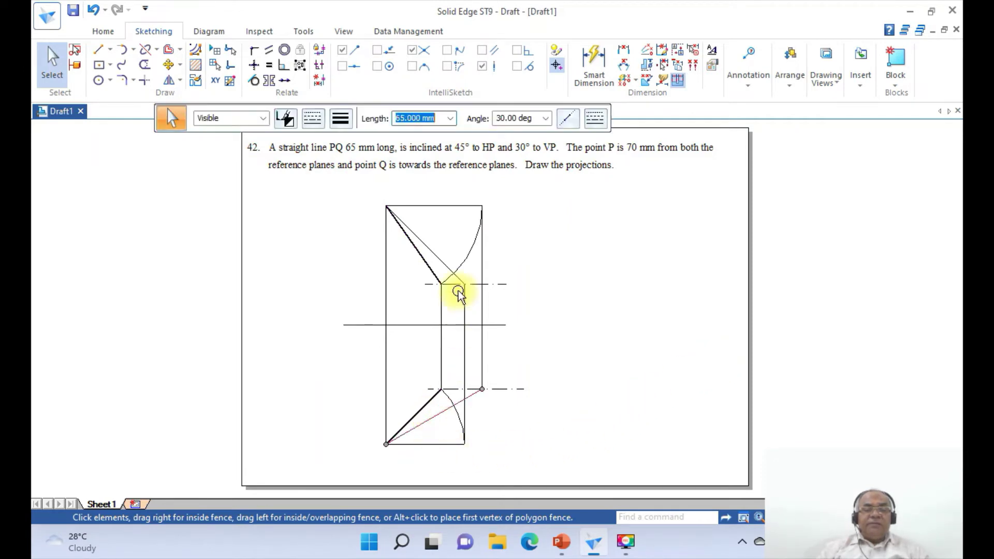
click(438, 267)
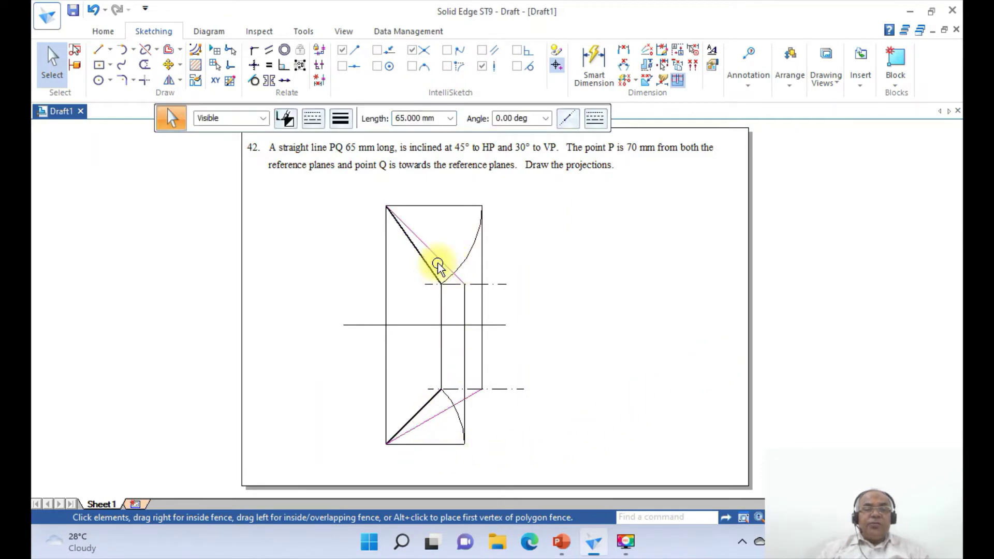
click(337, 120)
click(345, 158)
click(681, 343)
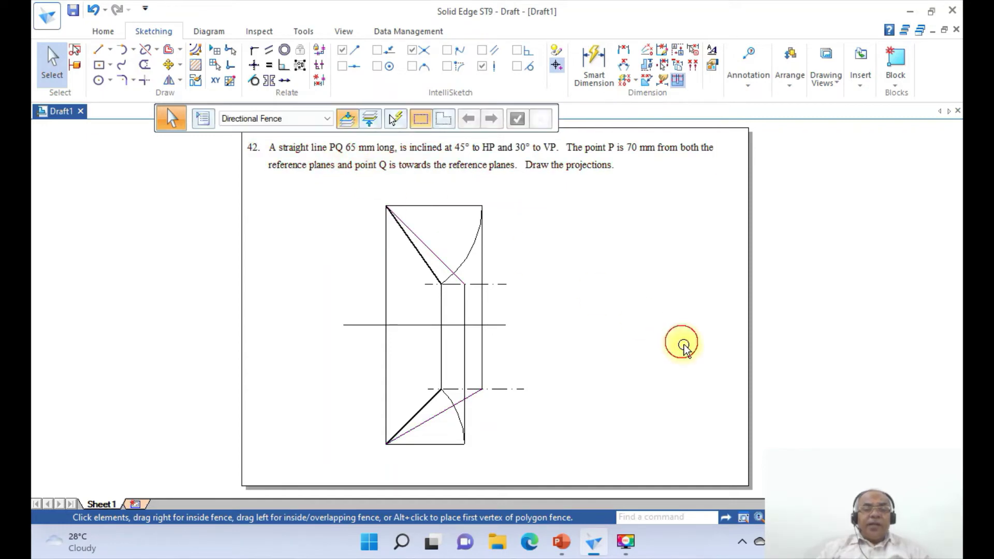
Step: Set the line width of the horizontal reference line in the middle of the figure to 0.13 mm
click(412, 325)
click(346, 125)
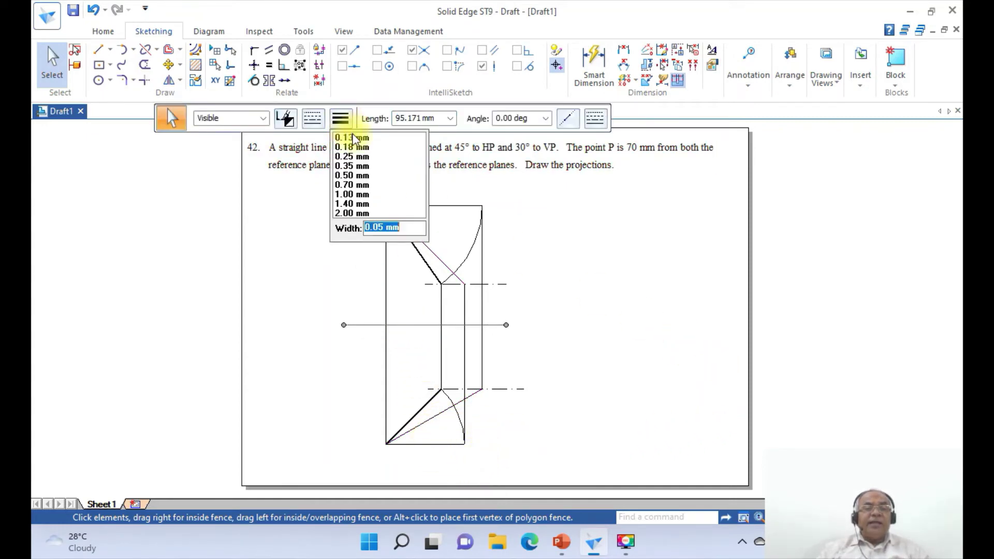
click(353, 137)
click(632, 271)
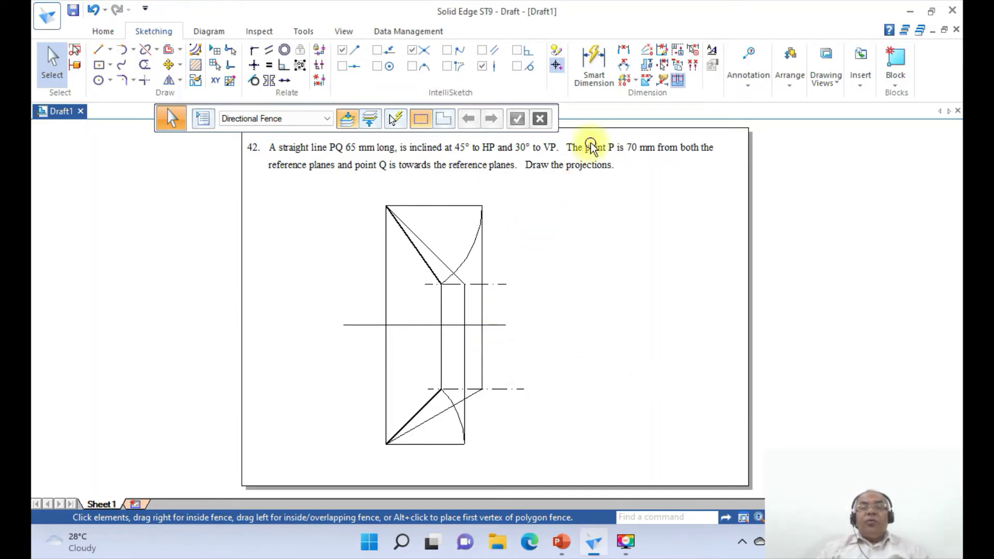
click(711, 50)
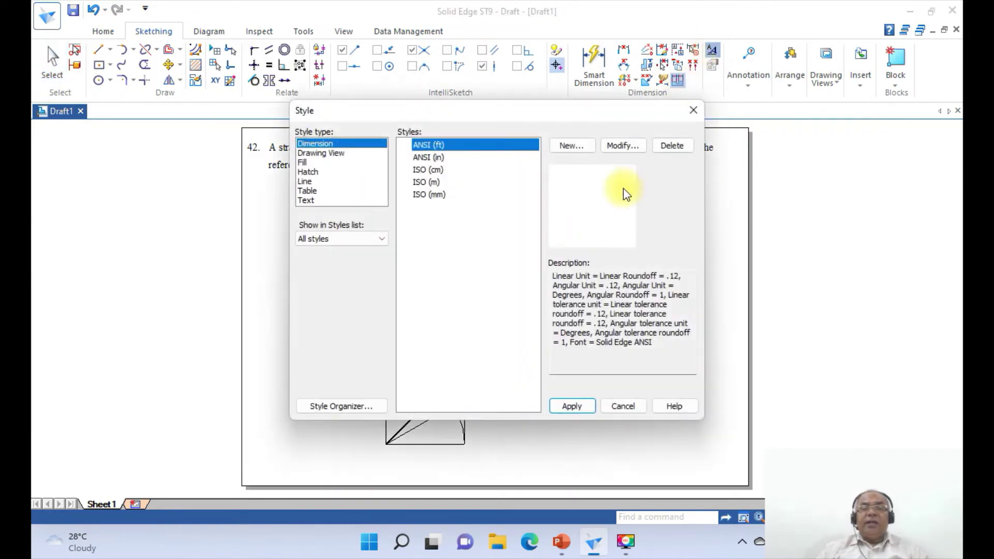
click(624, 147)
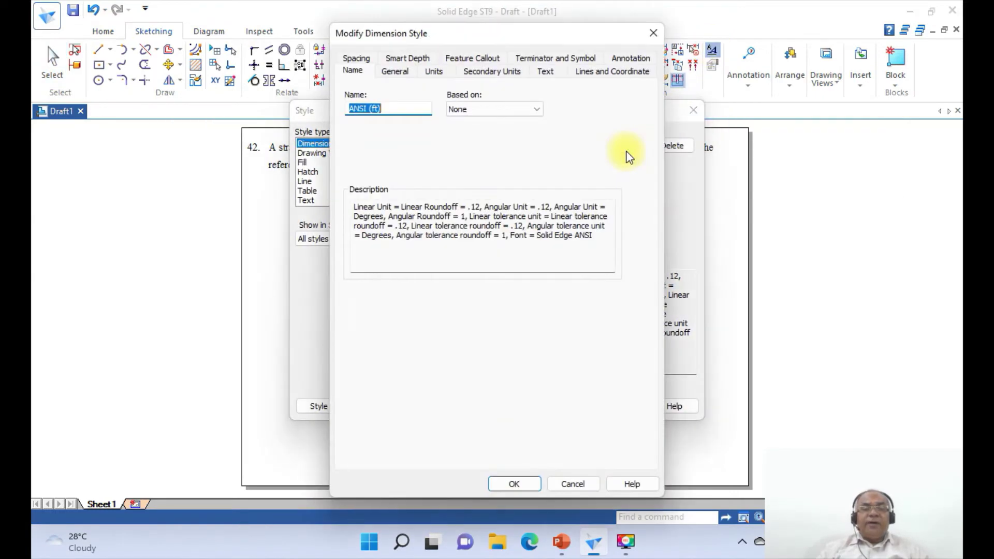
click(399, 74)
click(466, 106)
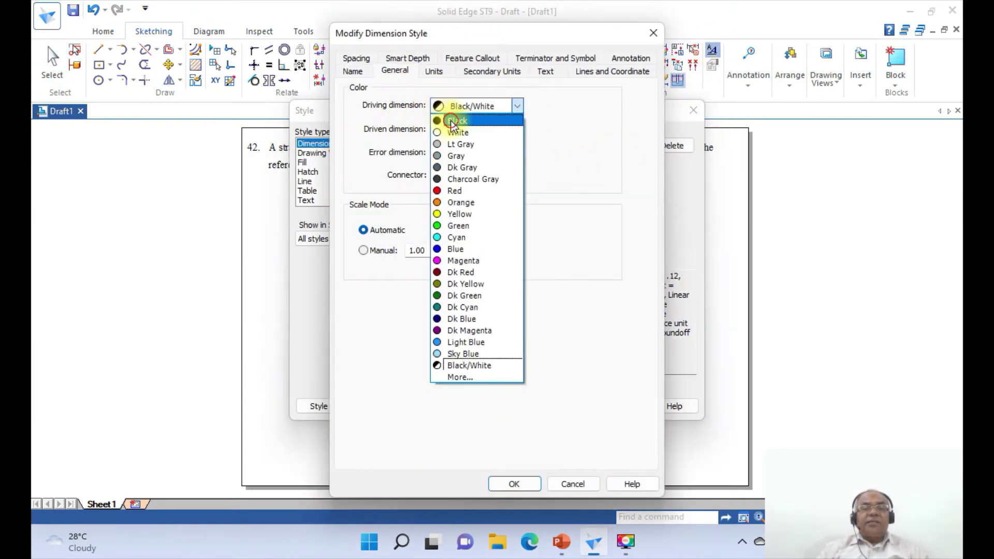
click(450, 120)
click(457, 131)
click(458, 141)
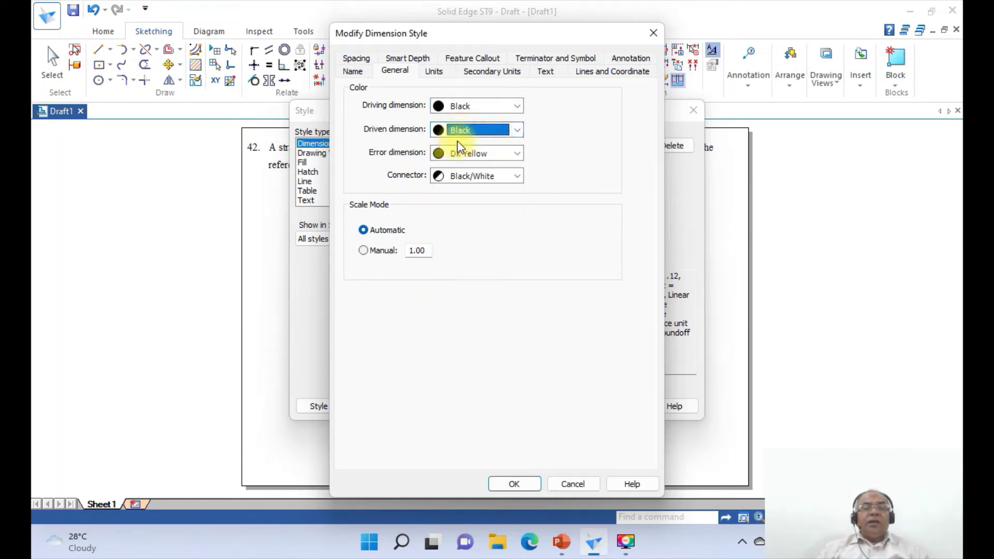
click(462, 154)
click(457, 165)
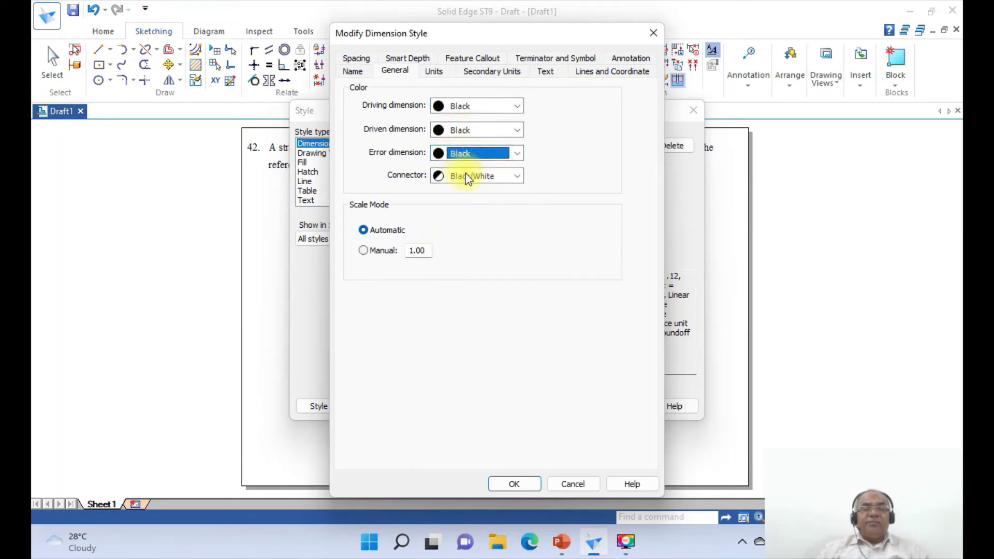
click(466, 176)
click(464, 188)
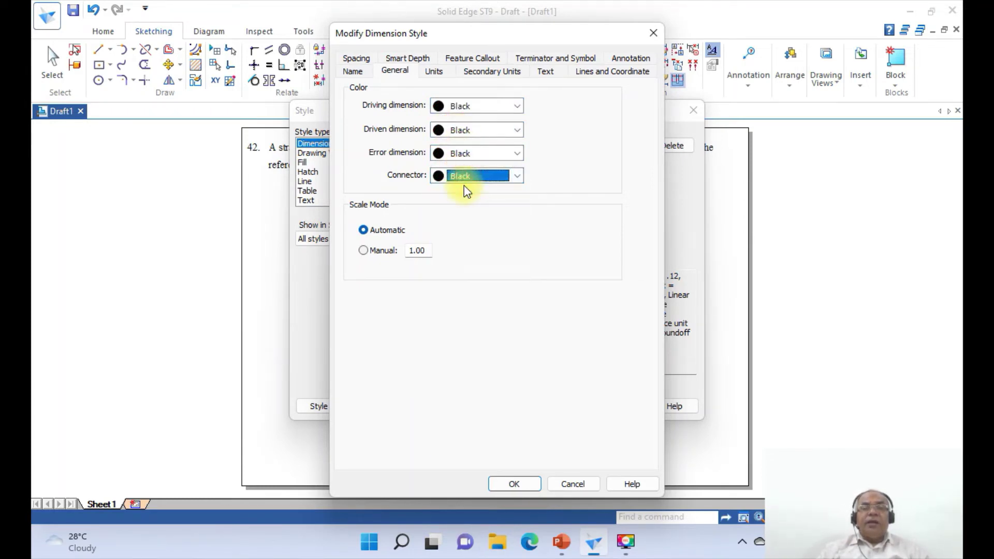
click(546, 73)
click(471, 115)
scroll(410, 294, down, 6)
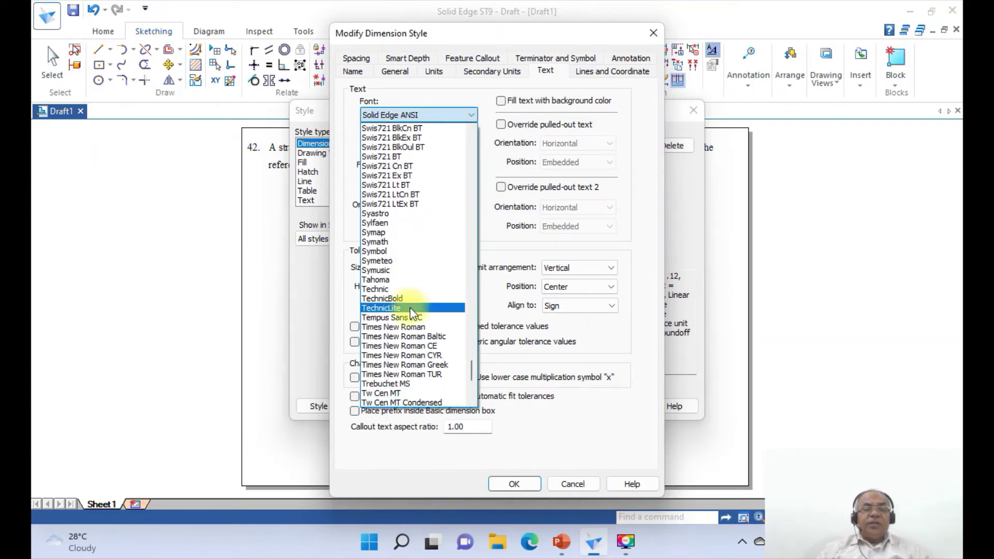
click(412, 326)
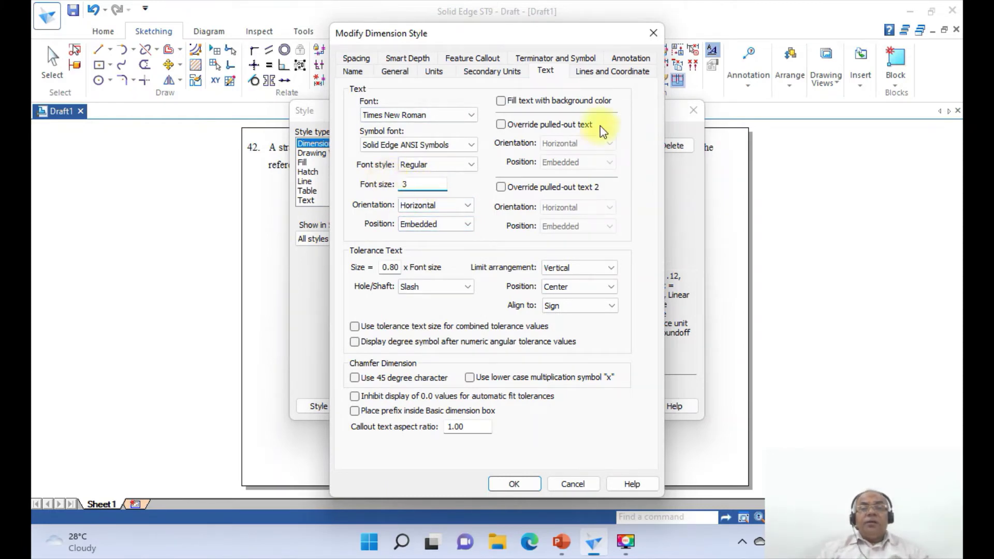
click(610, 70)
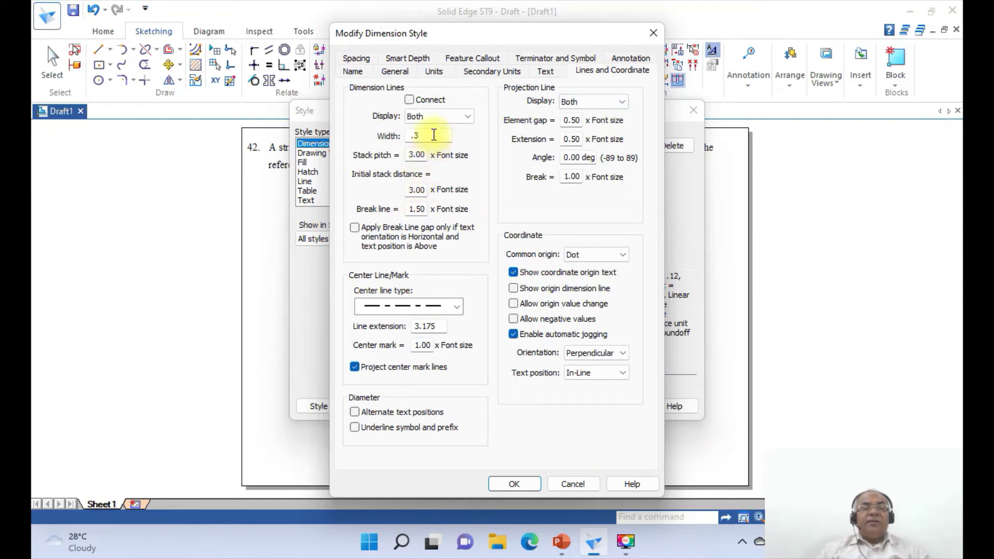
drag(433, 135, 400, 136)
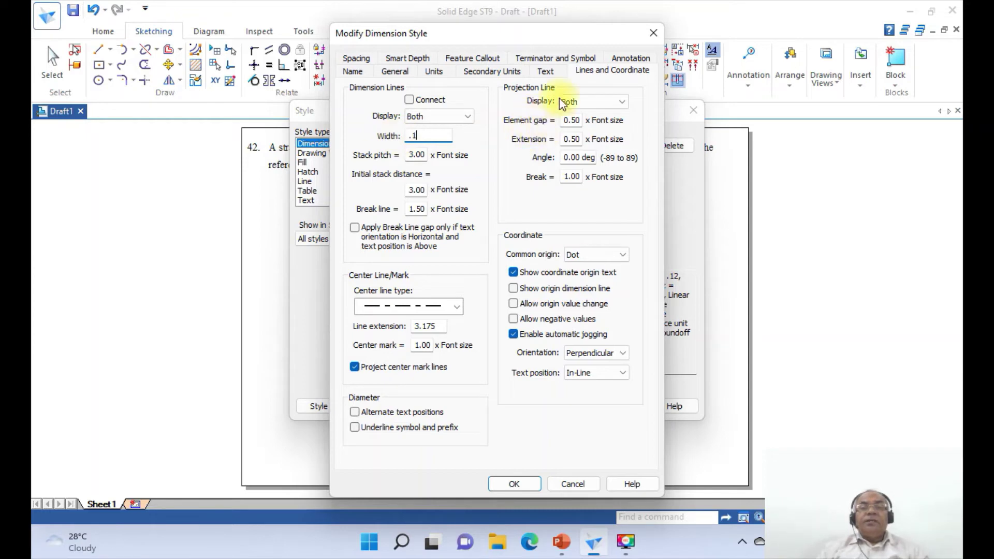
click(487, 73)
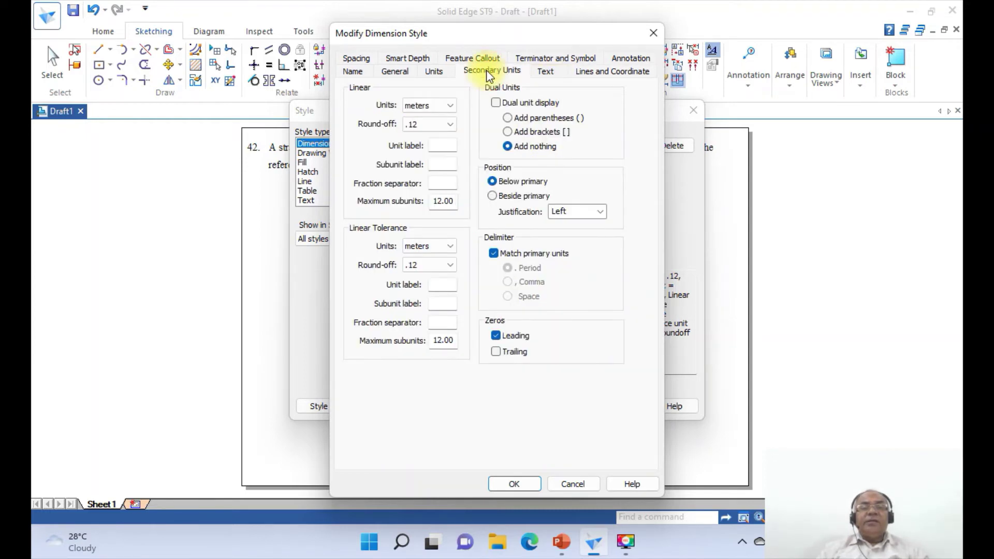
click(443, 70)
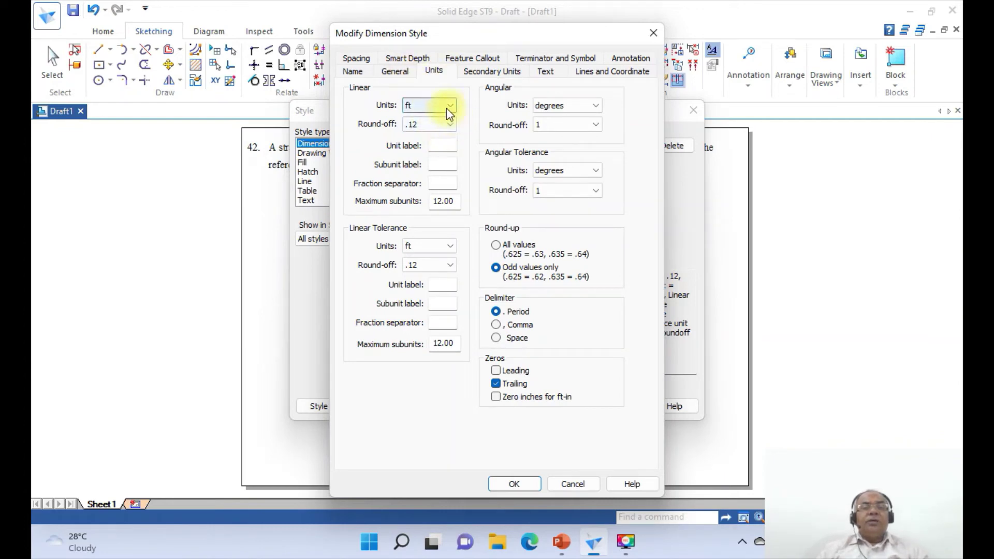
click(397, 71)
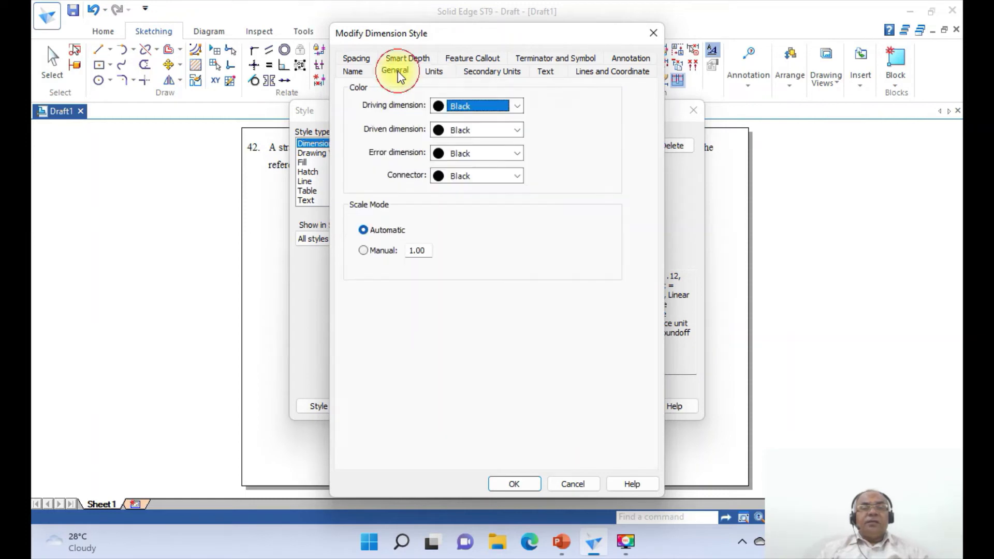
click(568, 485)
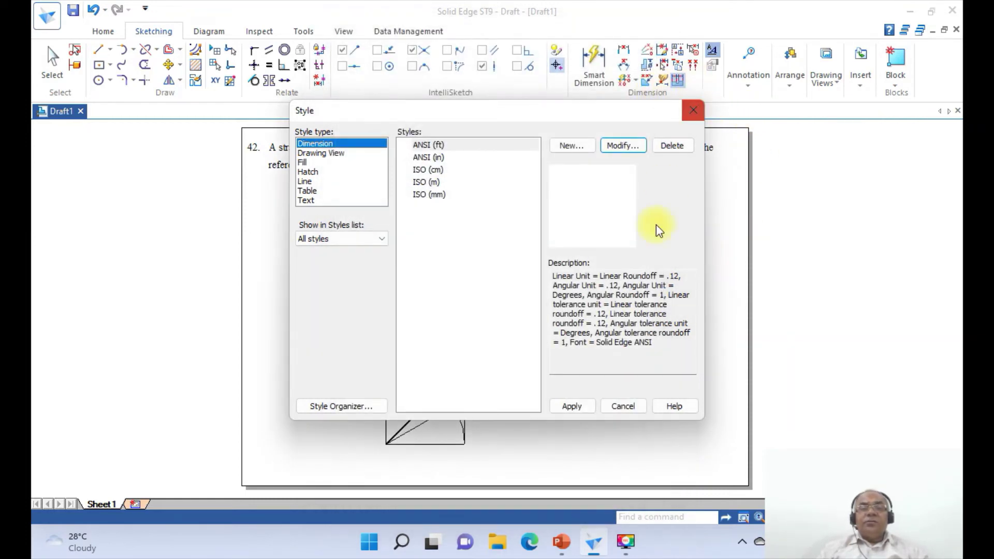
Step: Modify the ISO (mm) dimension style so the driving, driven, error and connector colours are all Black
click(430, 195)
click(623, 149)
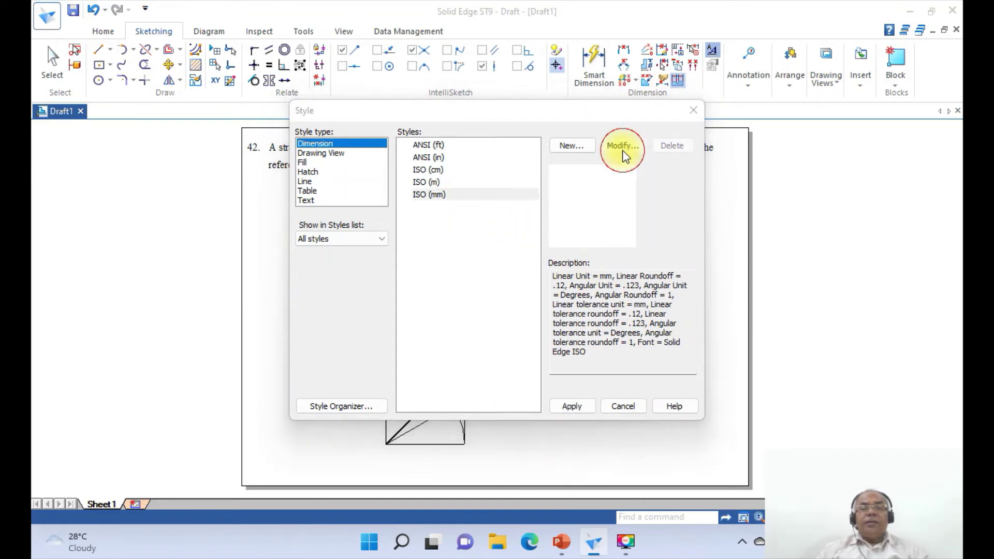
click(399, 72)
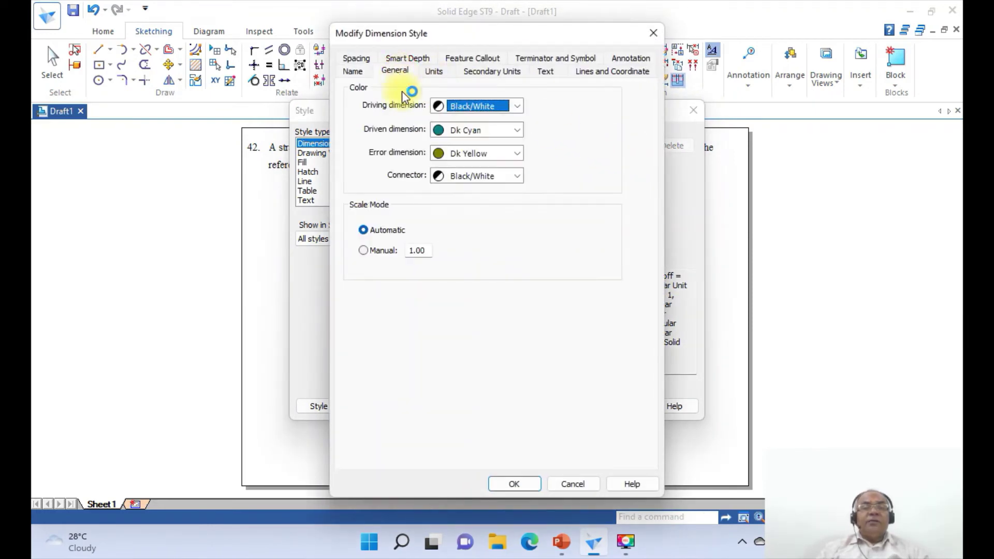
click(456, 106)
click(457, 124)
click(459, 132)
click(462, 142)
click(466, 154)
click(470, 165)
click(474, 175)
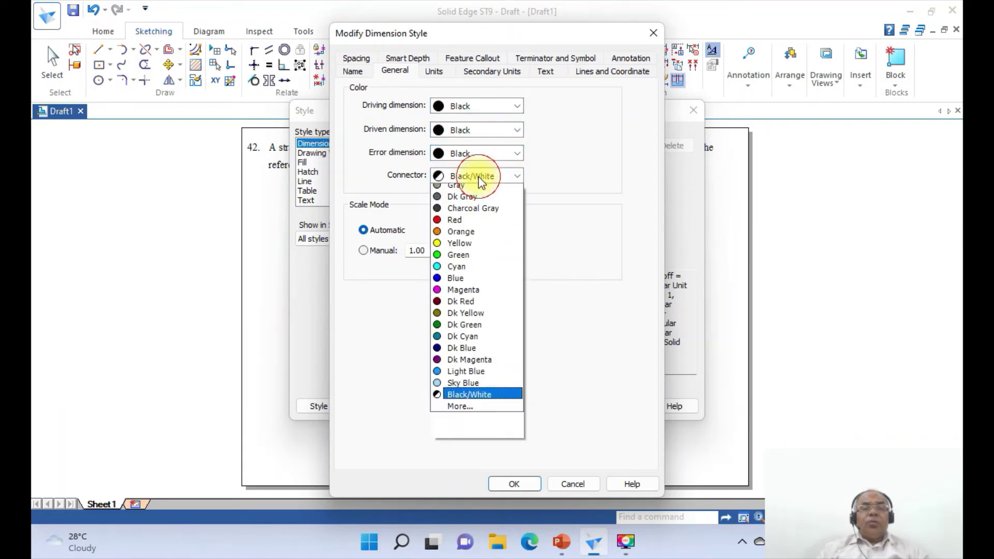
click(458, 202)
click(476, 179)
click(457, 191)
Step: Set the dimension style's text font size to 4 and change the width of its dimension lines
click(543, 73)
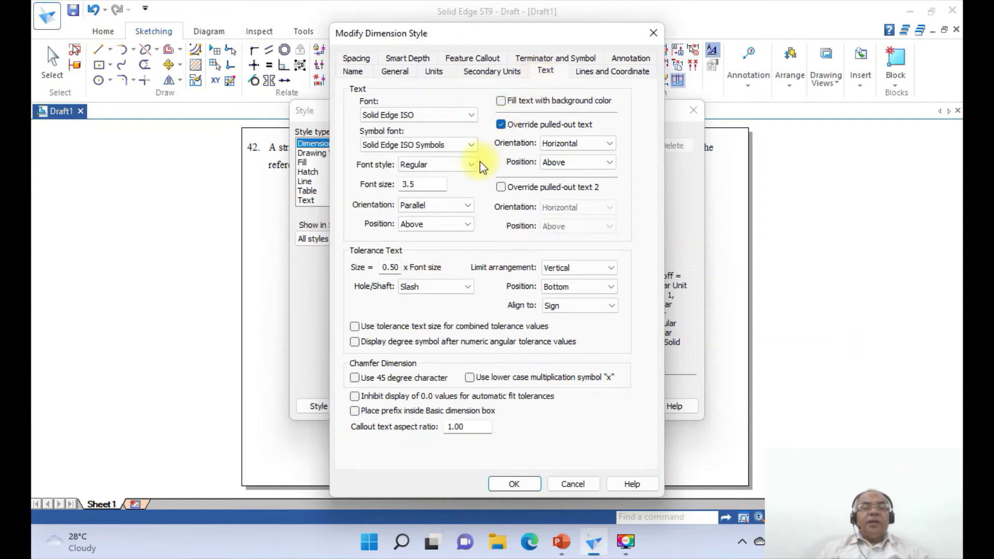
click(430, 187)
text(4)
click(590, 71)
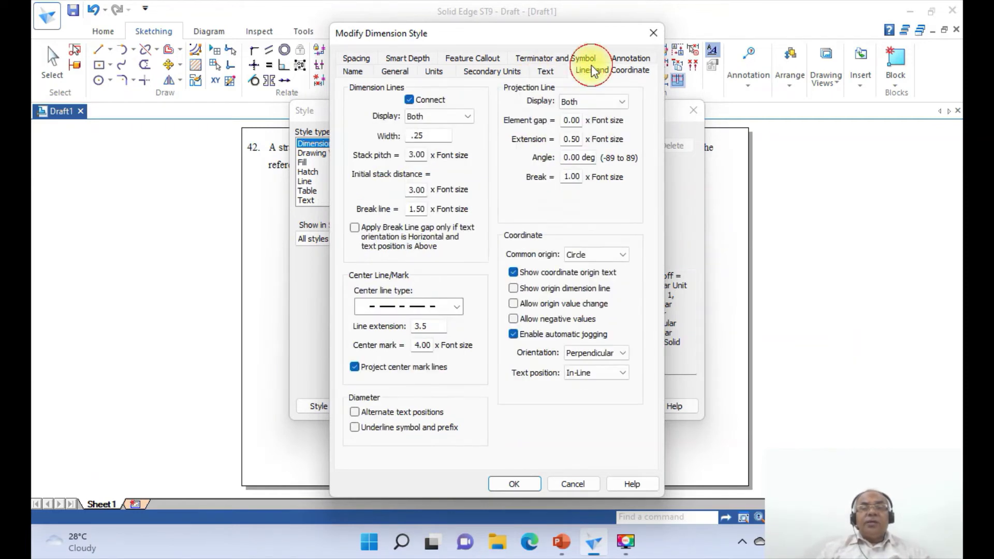
click(436, 135)
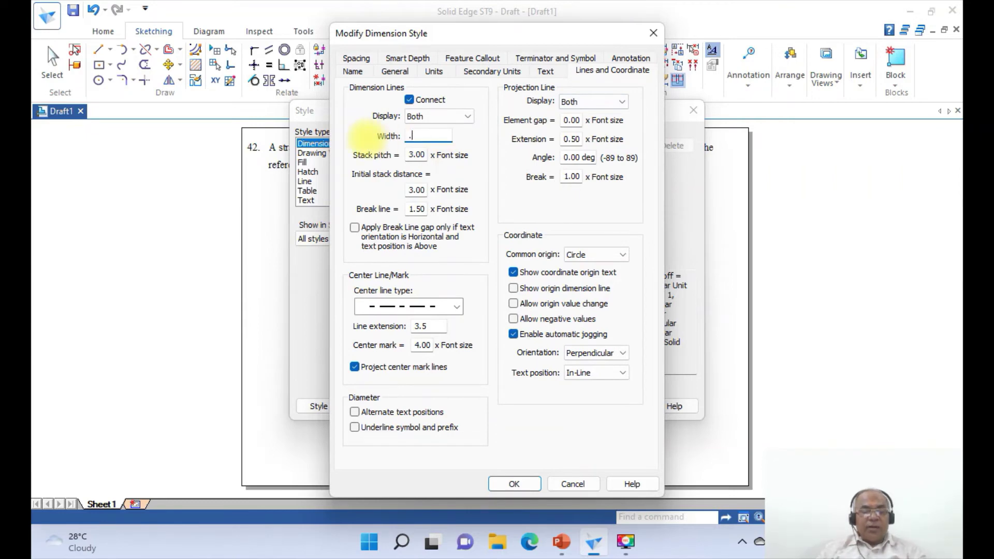
Step: Set the linear round-off of the dimension style to 1 and apply the modified ISO (mm) style
click(429, 73)
click(444, 129)
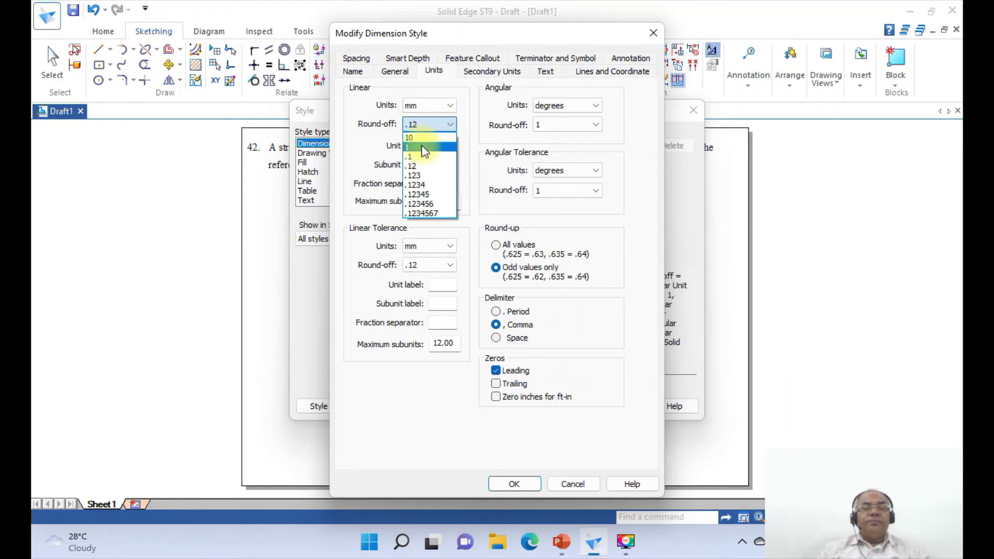
click(422, 147)
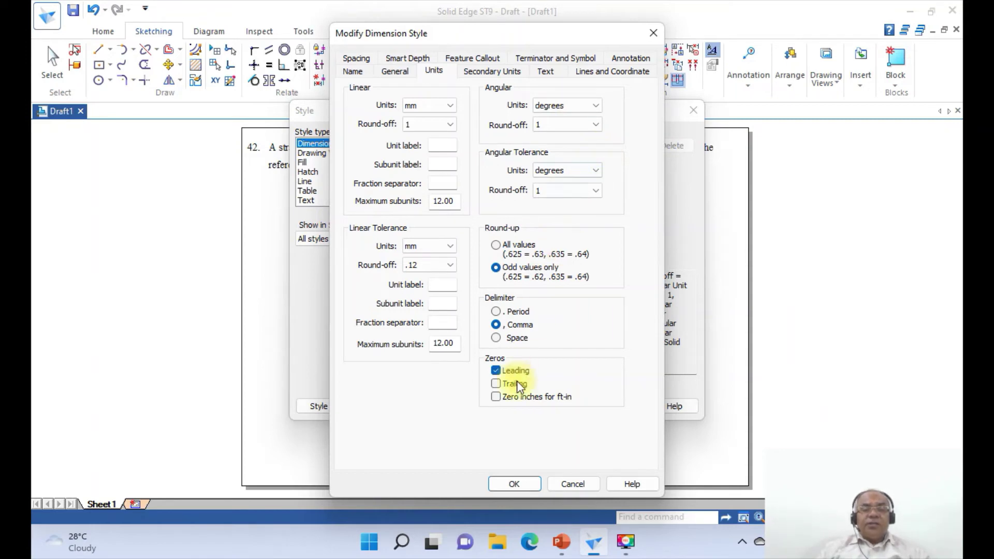
click(515, 484)
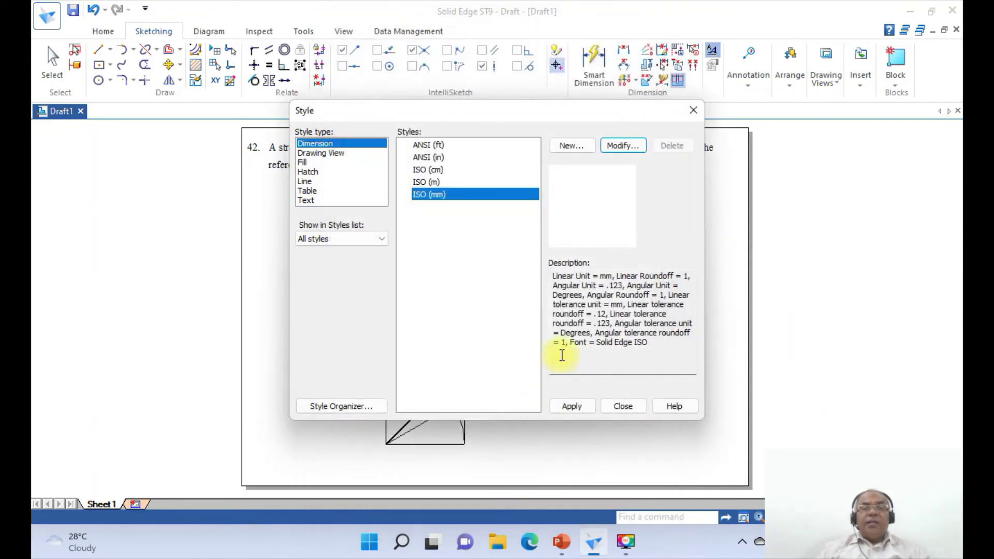
click(576, 407)
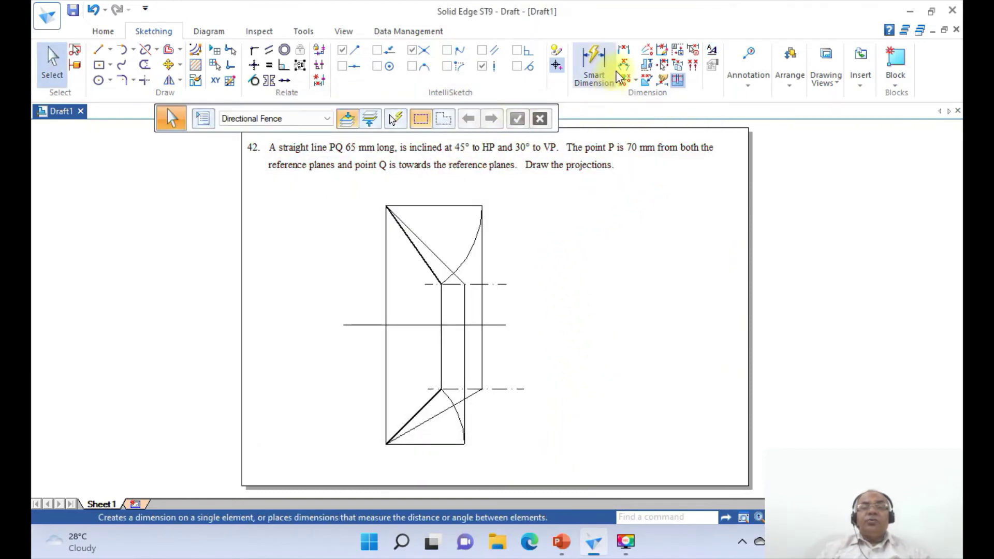
Step: Dimension the distance from the upper horizontal line to the reference line as a Nominal dimension placed outside the outer vertical projector
click(623, 54)
click(420, 205)
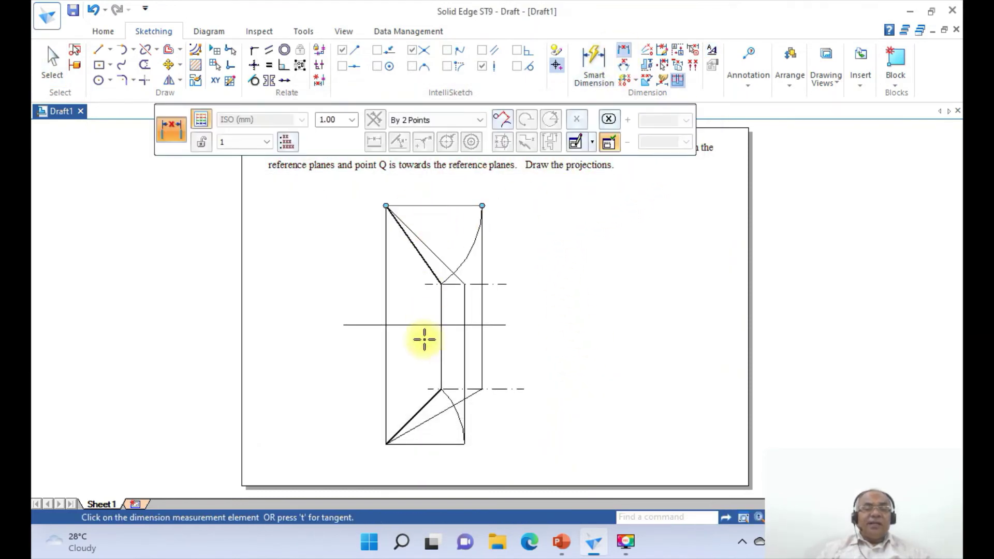
click(419, 325)
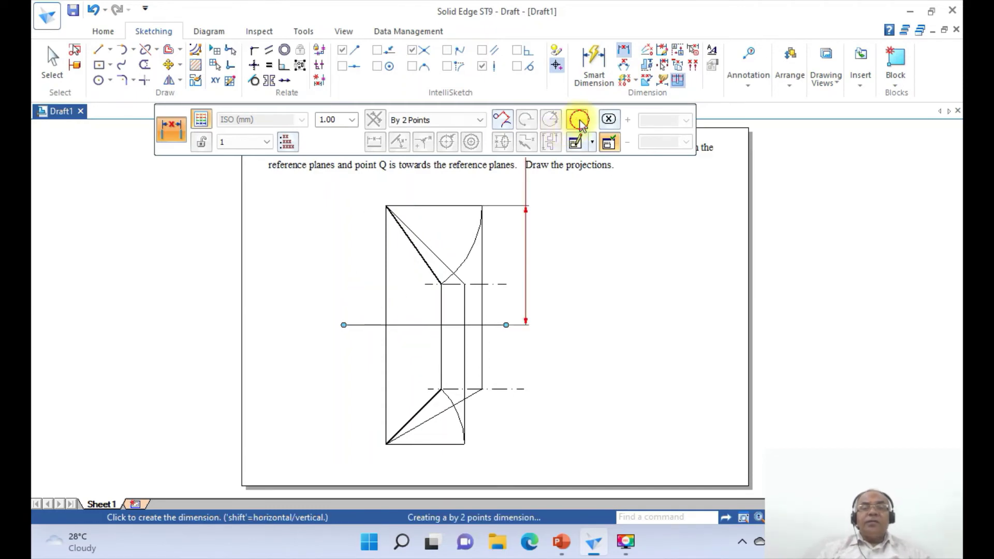
click(579, 120)
click(610, 143)
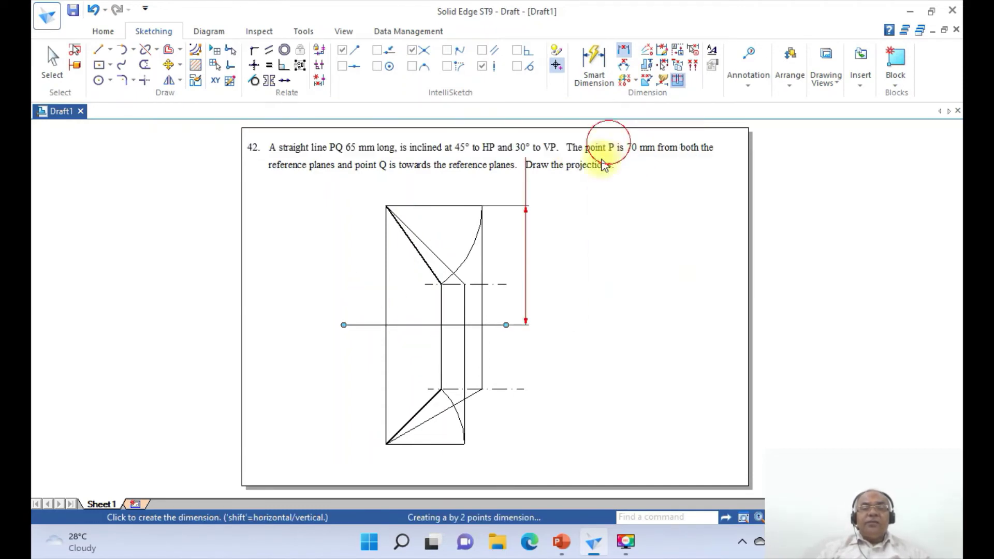
click(369, 256)
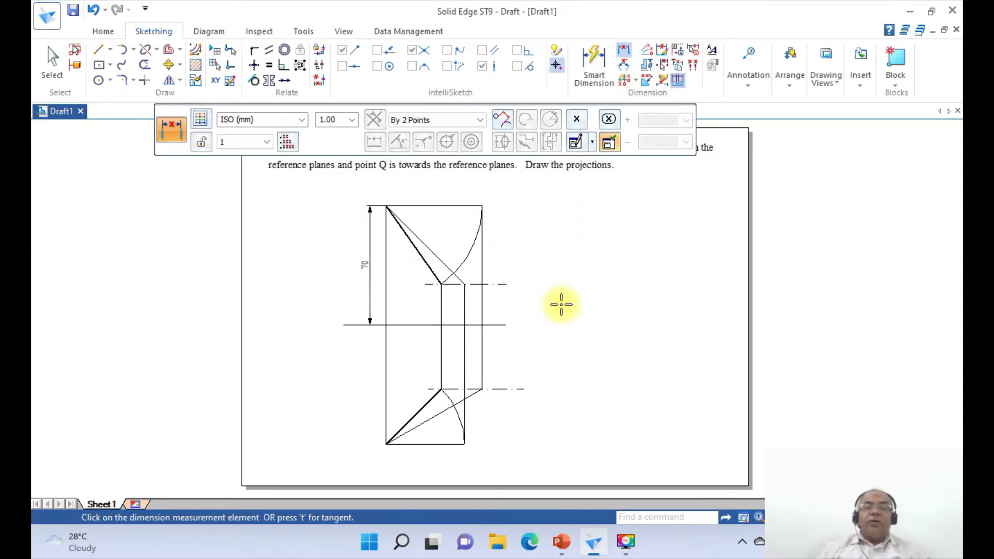
Step: Change the text font of the ISO (mm) dimension style to Times New Roman and apply the style
click(714, 56)
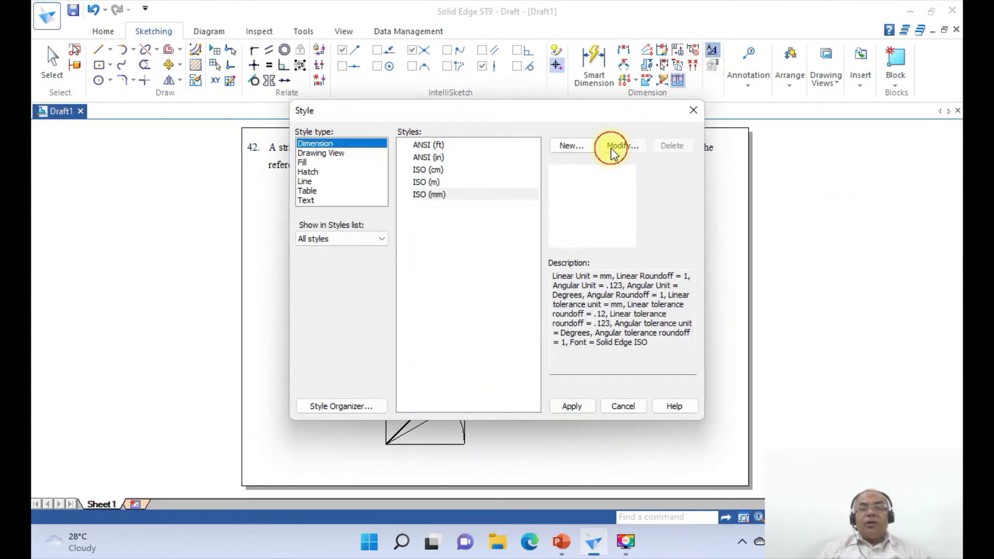
click(621, 144)
click(546, 71)
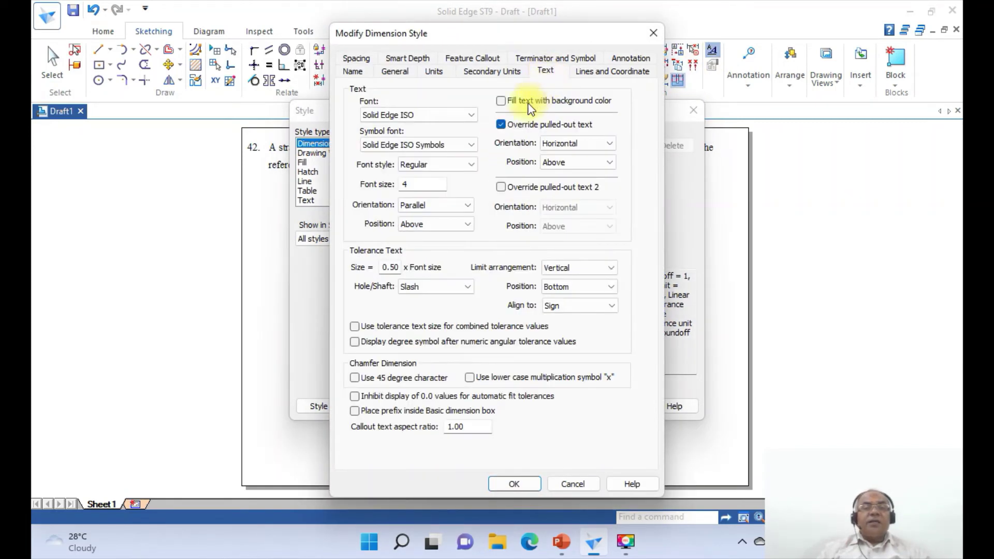
click(471, 116)
scroll(412, 290, down, 5)
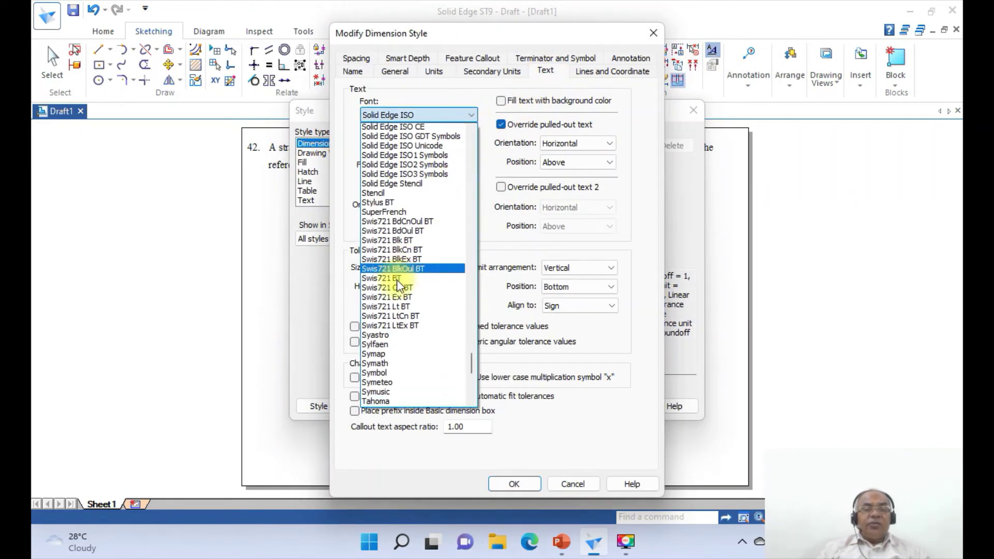
click(413, 317)
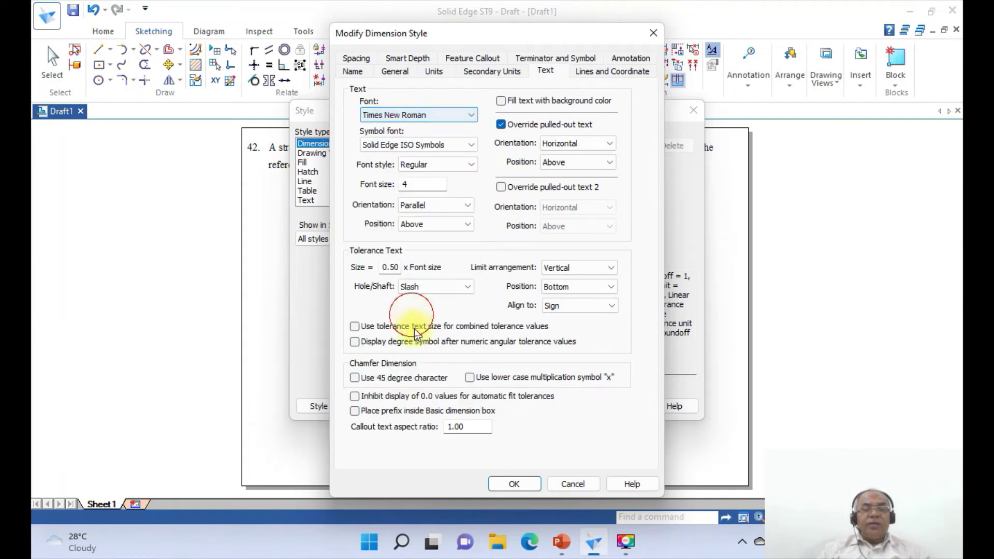
click(513, 484)
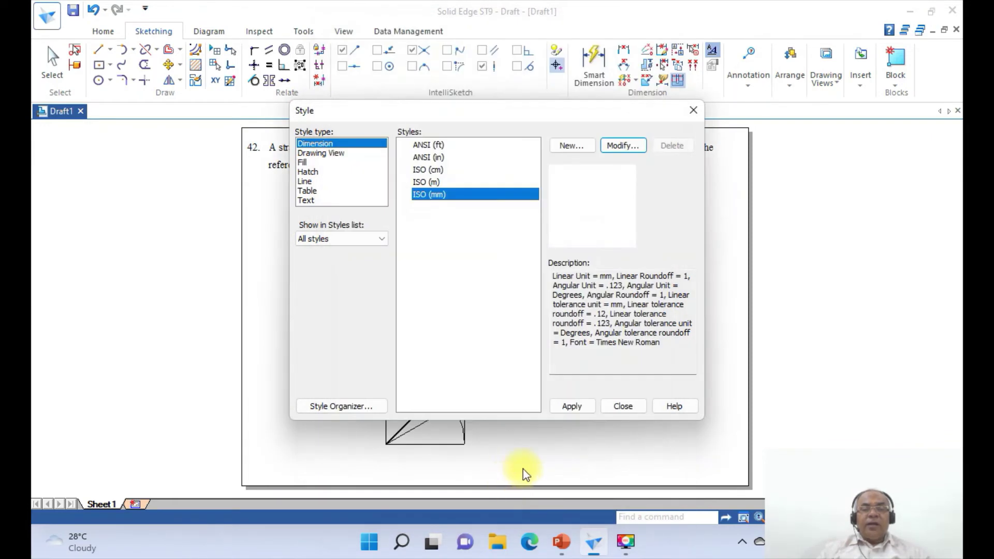
click(572, 407)
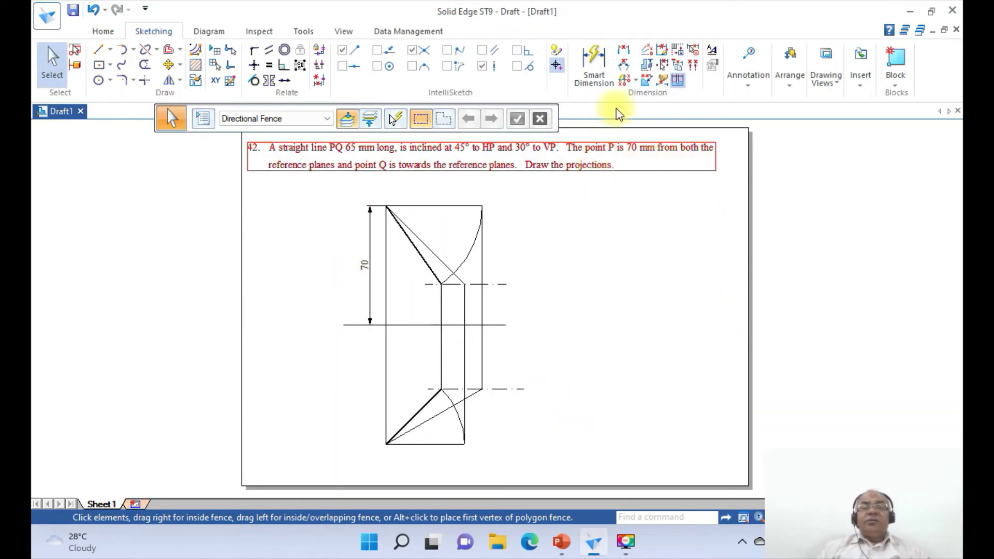
Step: Dimension the distance from the reference line to the bottom horizontal line, aligned below the upper vertical dimension
click(624, 50)
click(404, 325)
click(411, 444)
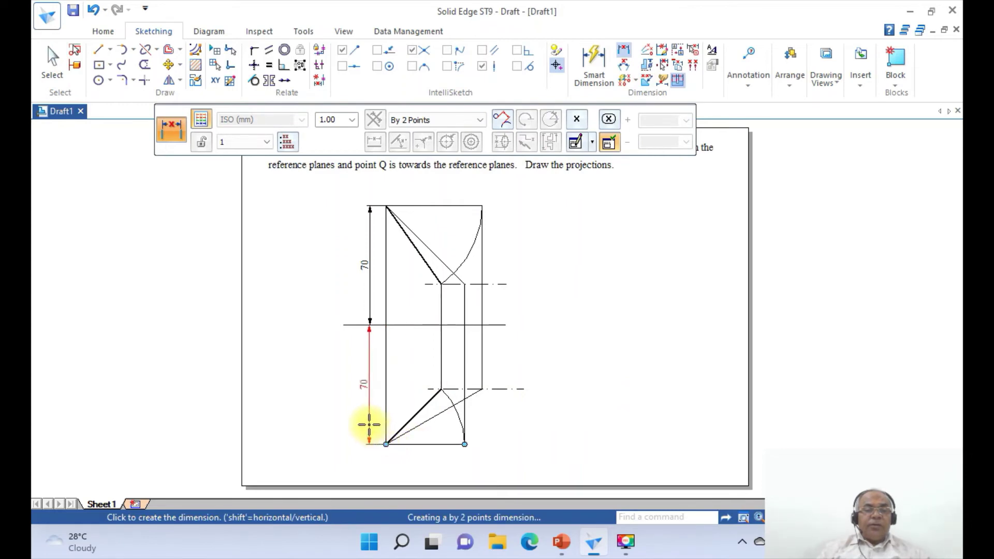
click(369, 425)
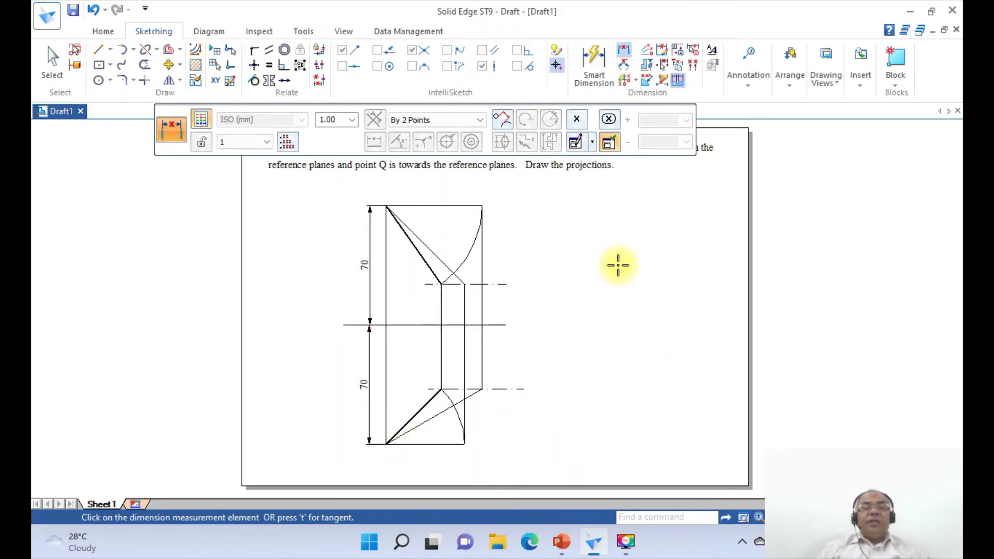
Step: Dimension the true length of the upper thin inclined line between its two endpoints, parallel to the line
click(624, 52)
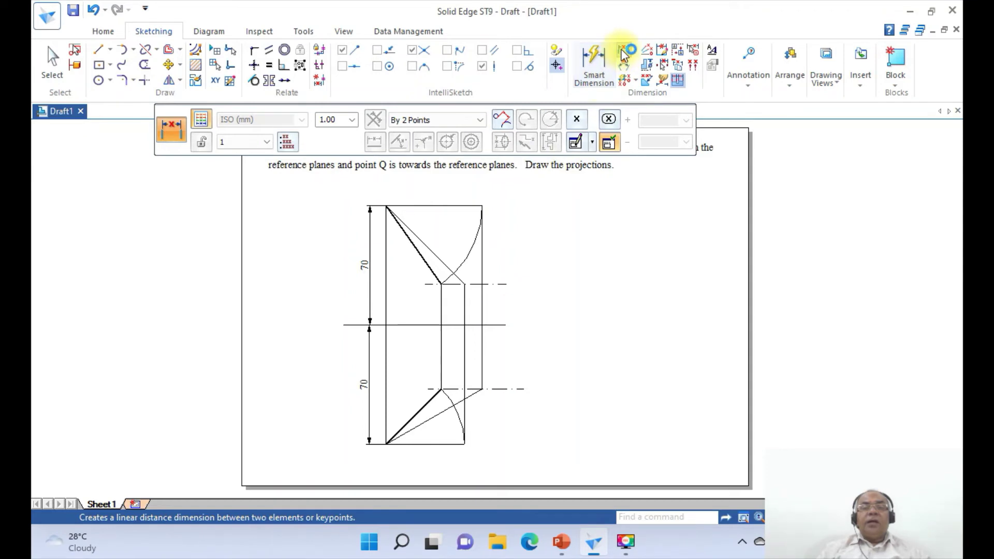
click(388, 206)
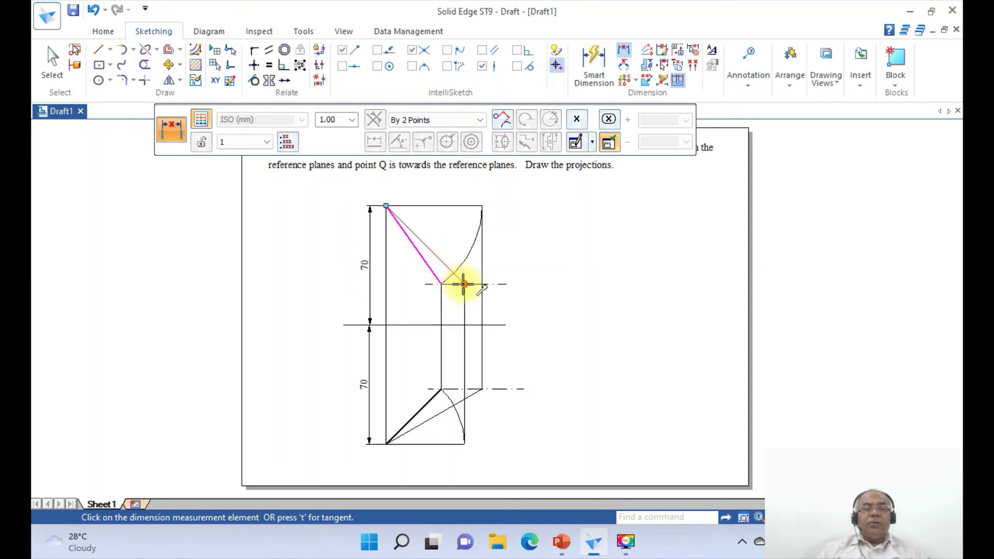
click(463, 284)
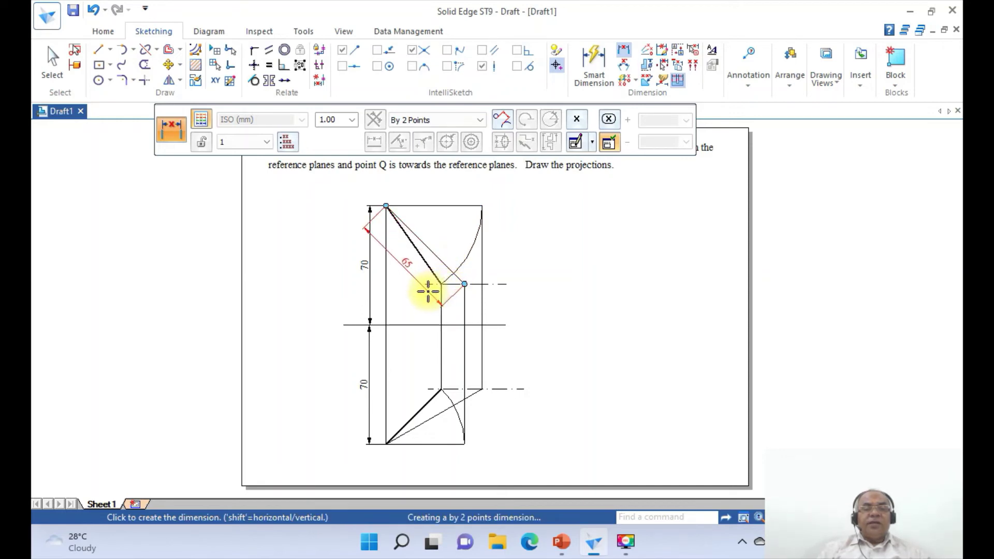
click(428, 292)
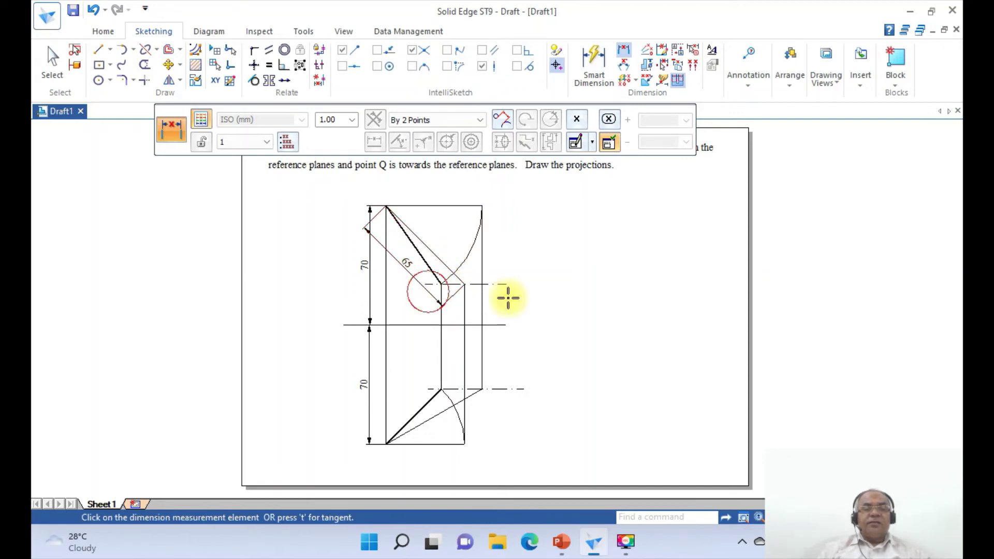
Step: Add angle dimensions between each thin inclined line and its adjoining horizontal line in the upper and lower views
click(624, 65)
click(419, 237)
click(429, 207)
click(425, 213)
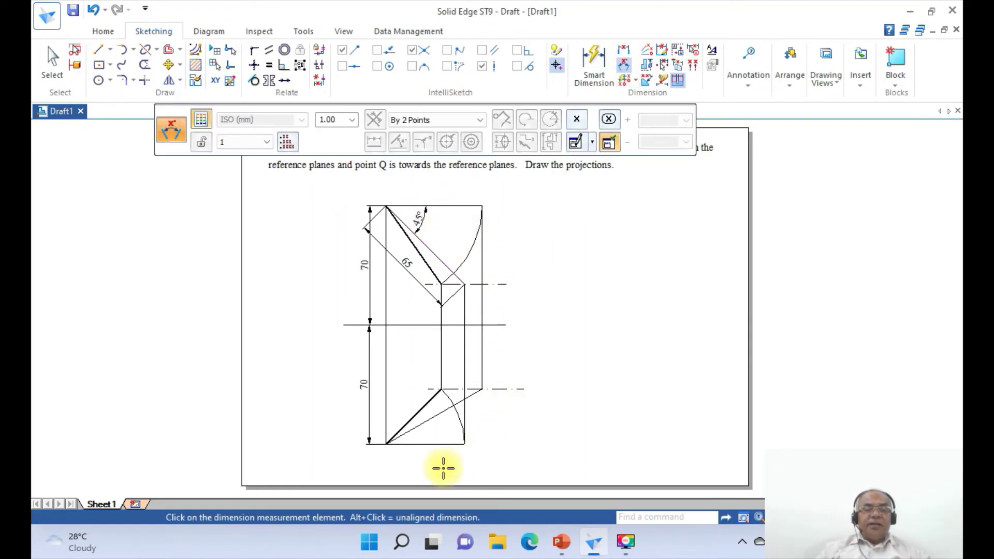
click(422, 421)
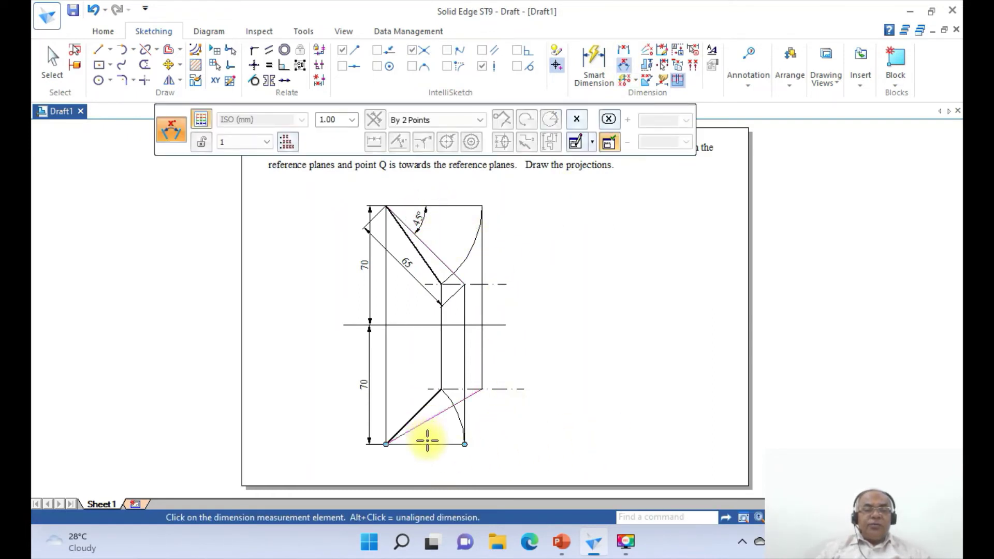
click(428, 439)
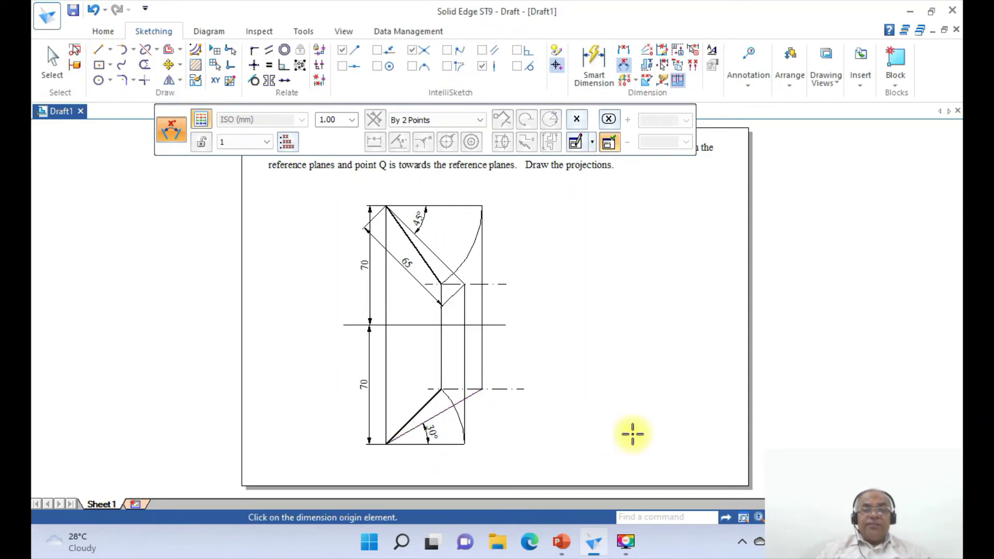
Step: Add an angle dimension of type Blank between the upper thick inclined line and the upper horizontal line
click(576, 119)
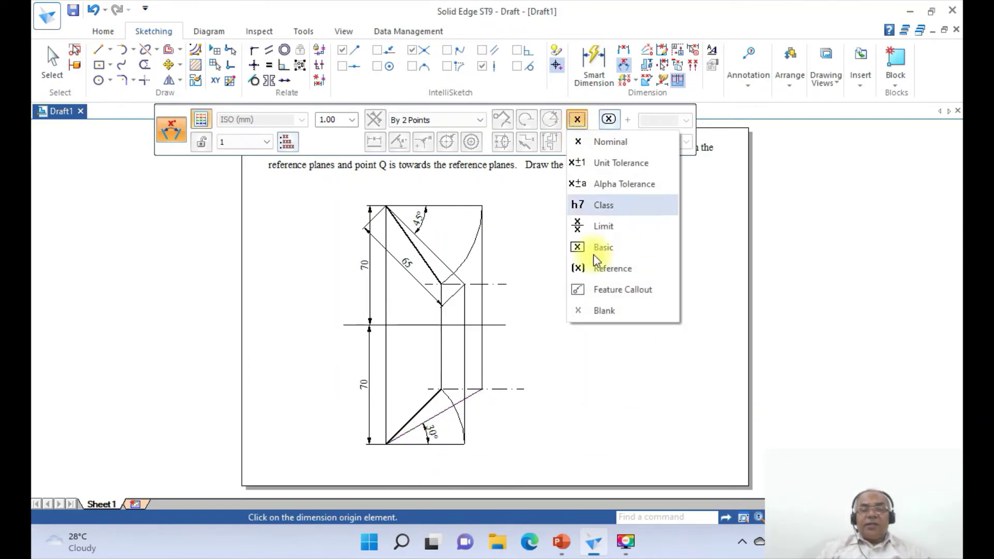
click(598, 311)
click(429, 263)
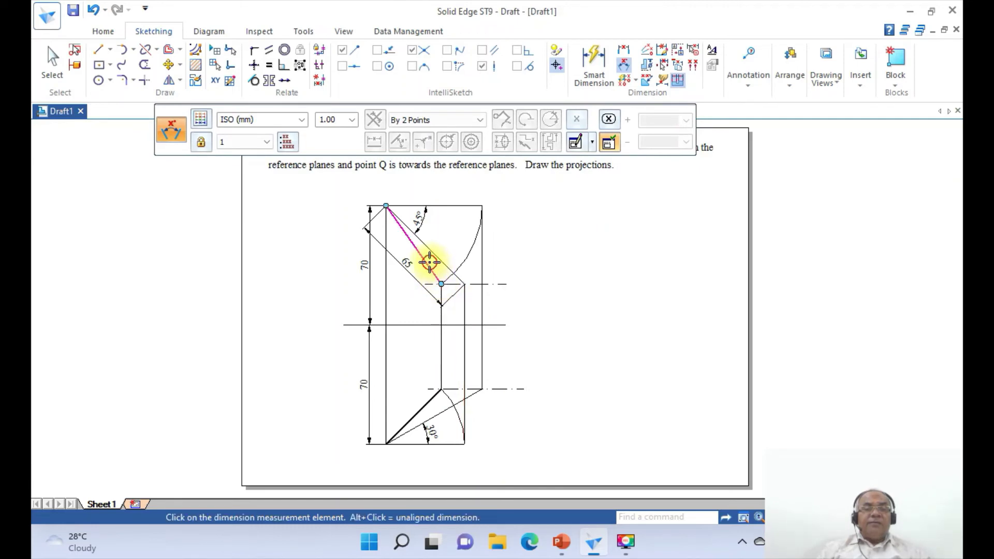
click(445, 207)
click(443, 222)
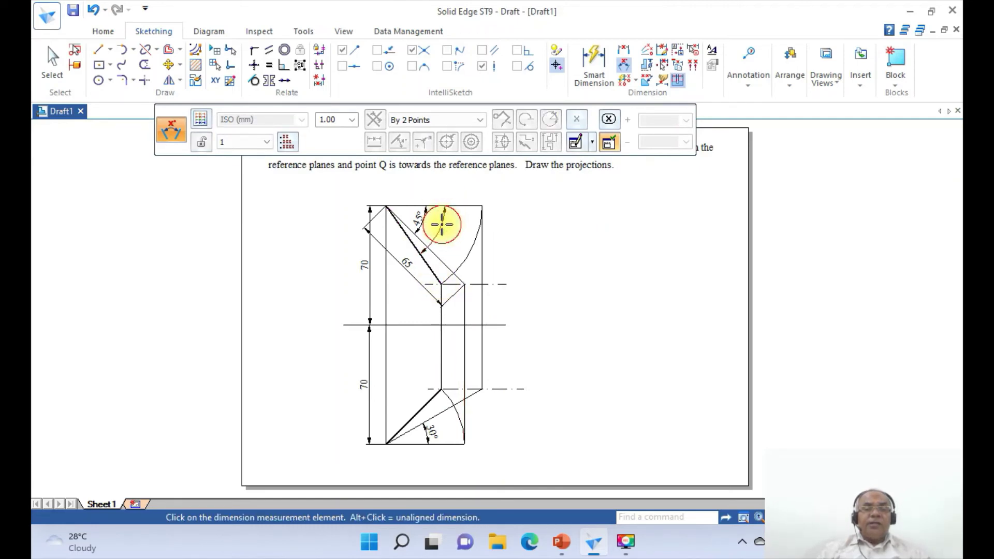
Step: Add a Blank angle dimension between the lower thick inclined line and the bottom horizontal line
click(430, 406)
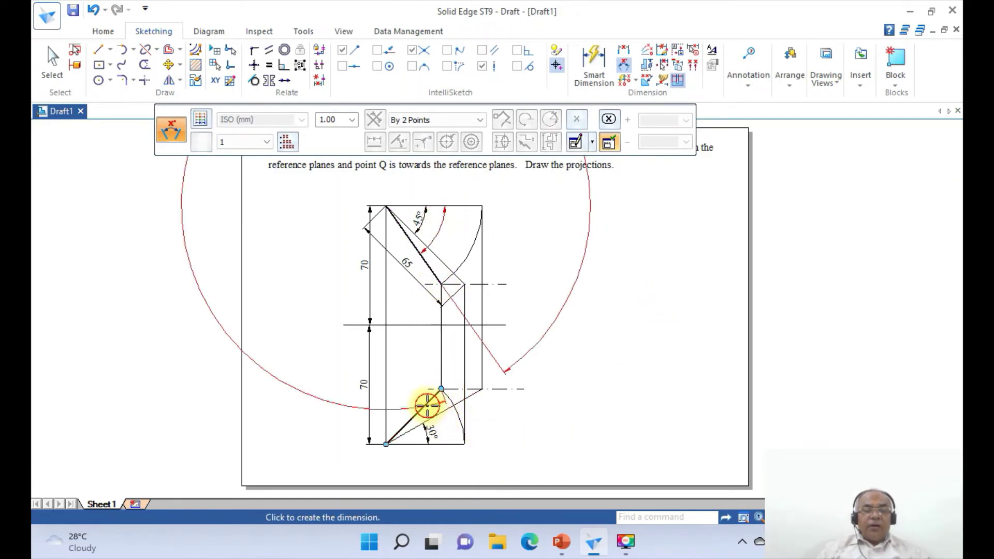
right_click(487, 430)
click(428, 402)
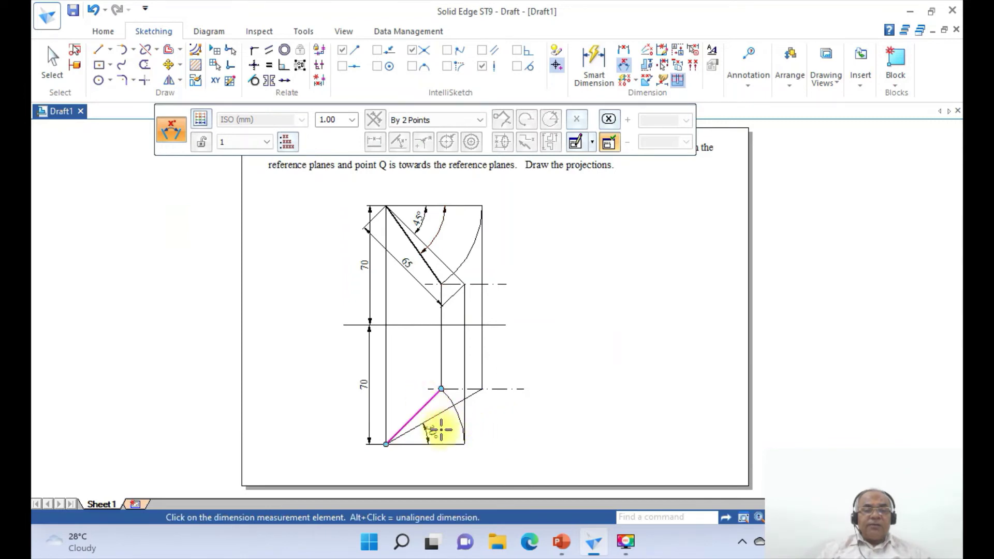
click(445, 442)
click(444, 433)
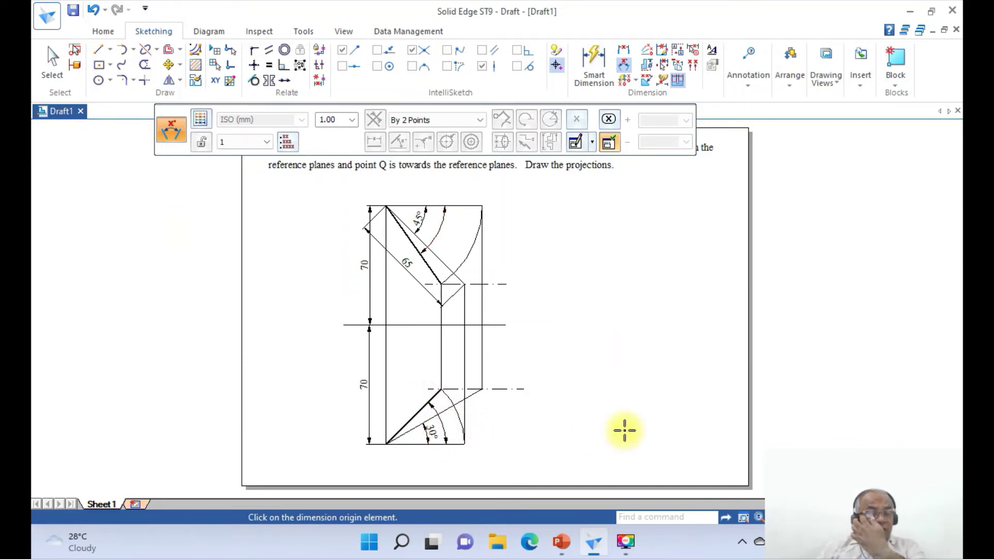
Step: Check the labels on the solved figure in PowerPoint, return to Solid Edge, and label the reference line's ends X and Y with text
click(561, 541)
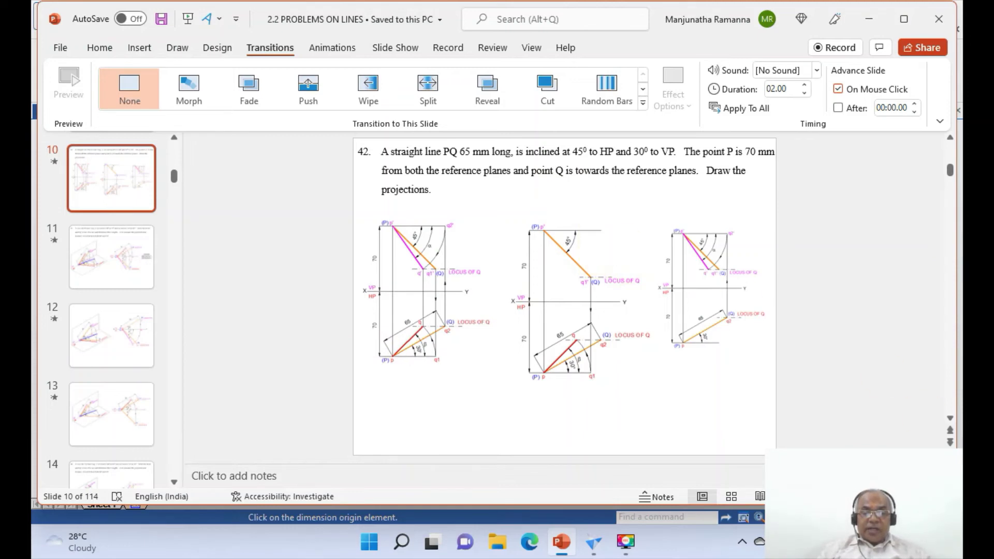
click(588, 543)
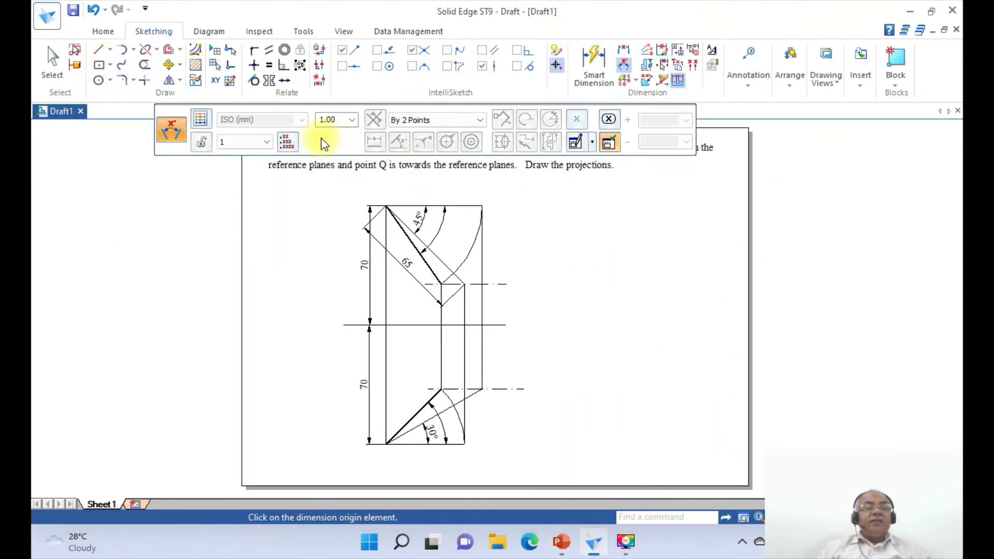
click(103, 31)
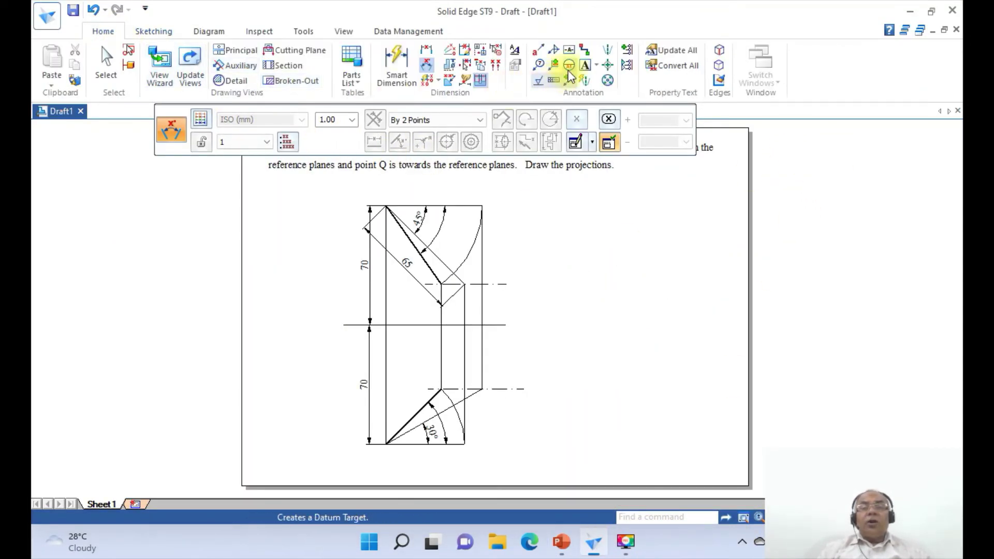
click(584, 66)
click(330, 324)
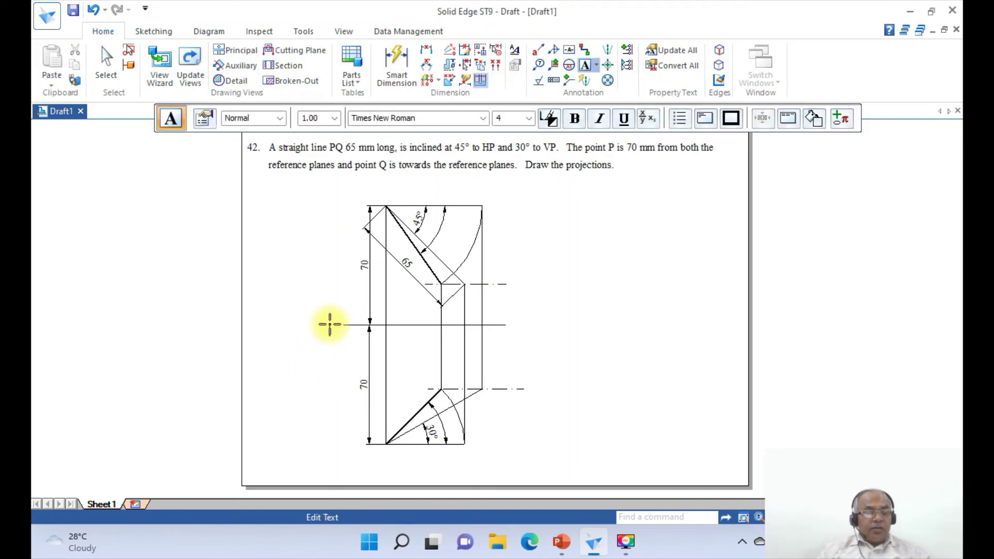
text(X)
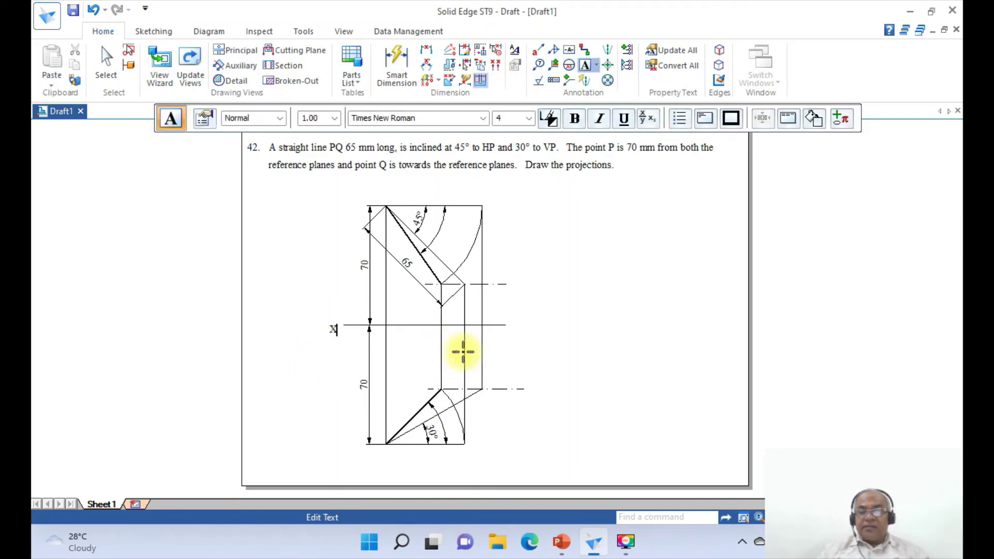
click(512, 326)
text(Y)
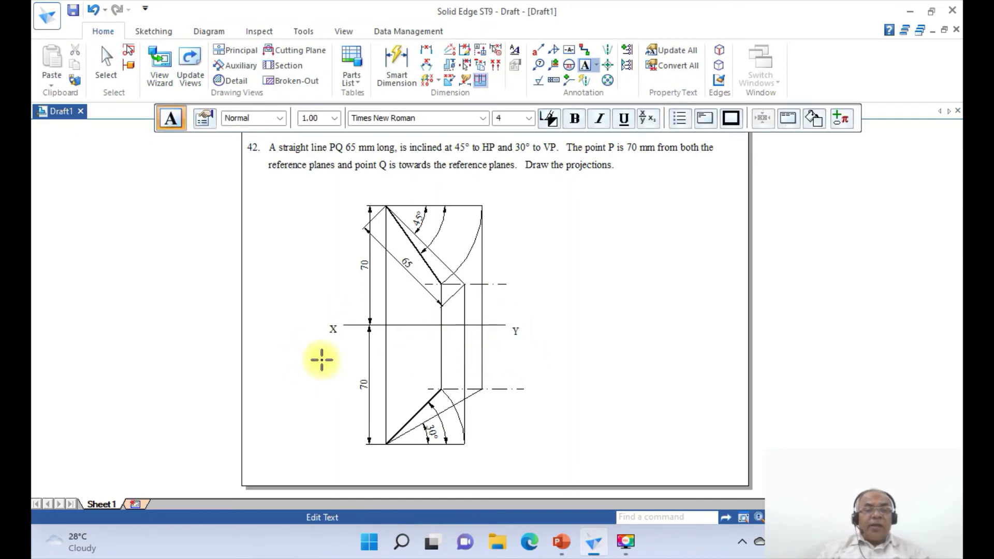
Step: Add the text VP above and HP below the reference line near X, and label the upper view's start point (P)
click(344, 317)
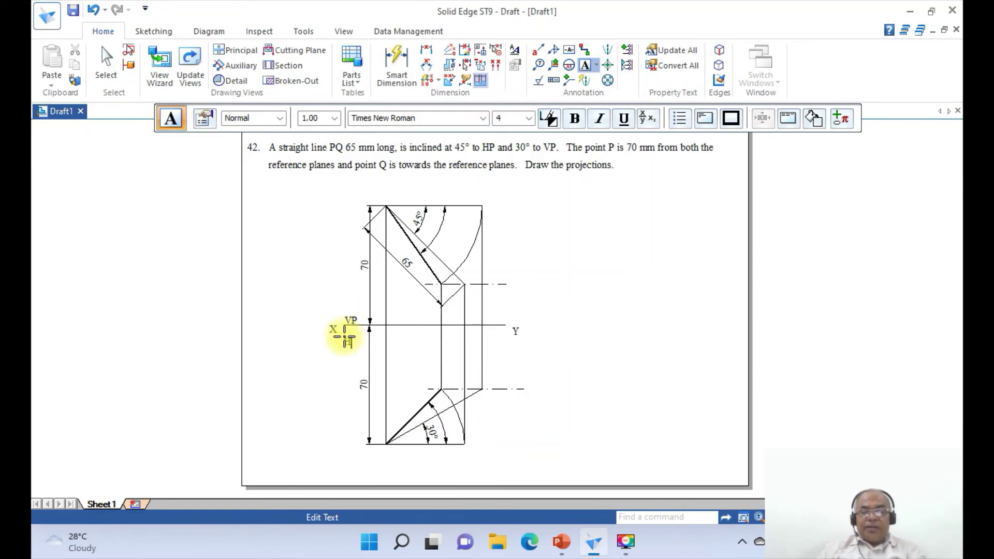
click(374, 279)
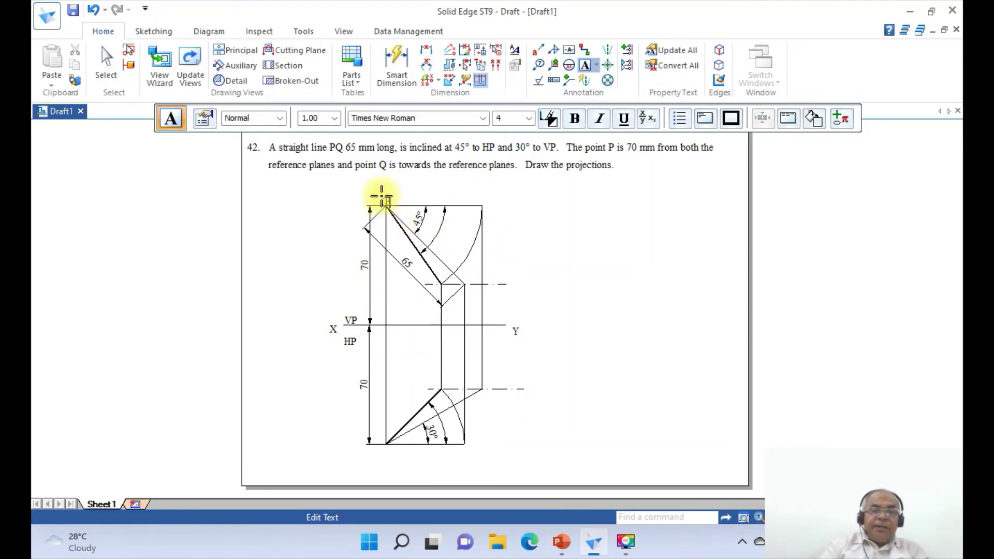
Step: Label the far end of each thin inclined line (Q) and each dash-dot line LOCUS OF Q in the upper and lower views
click(468, 302)
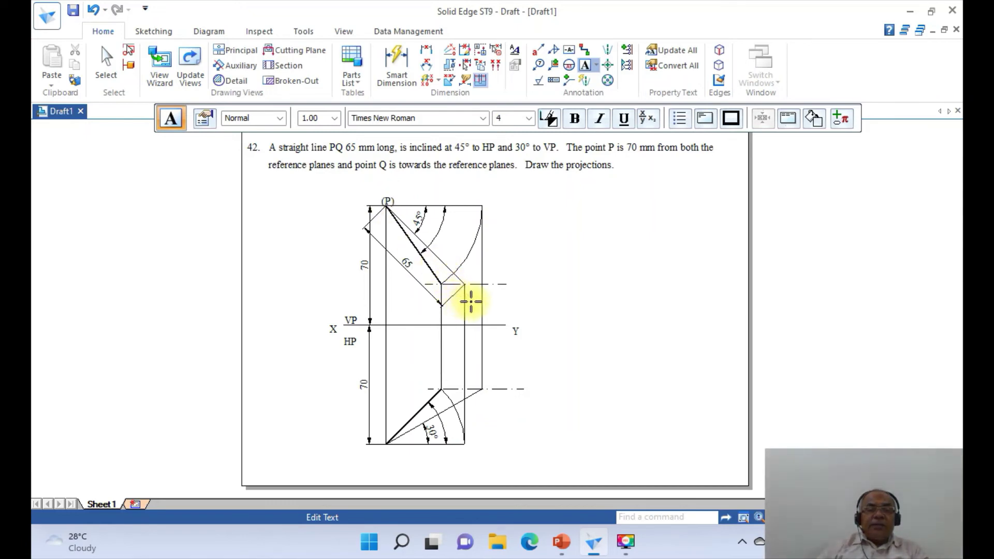
text(Q)
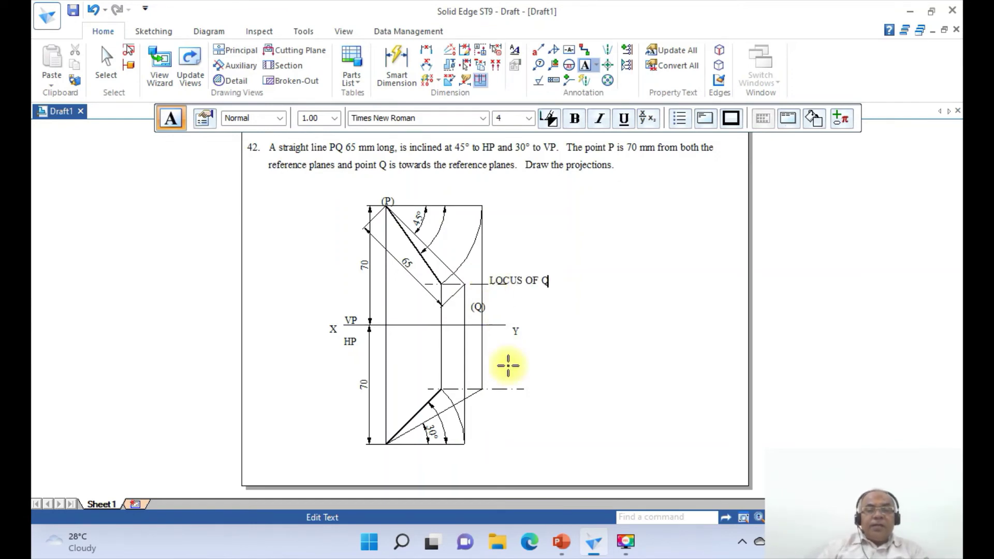
click(488, 375)
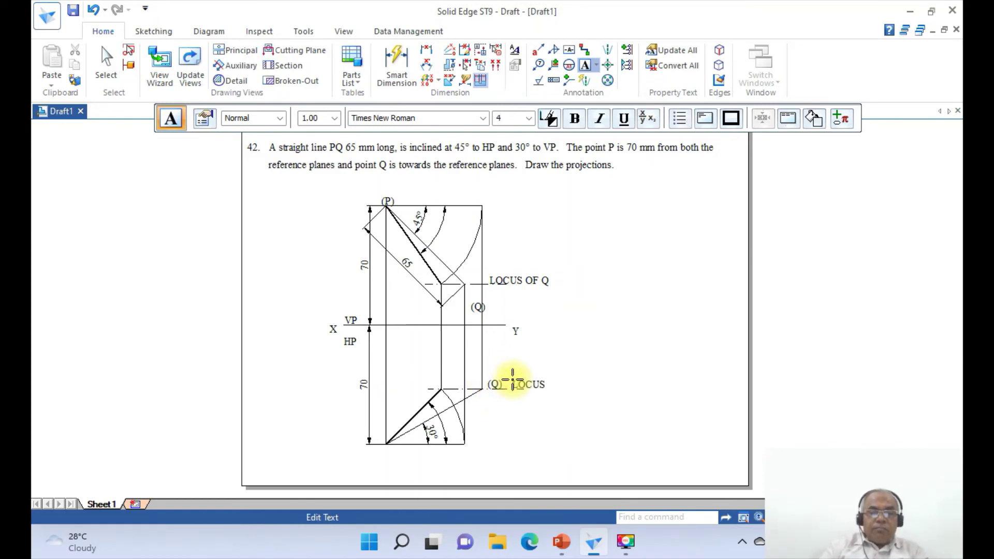
text(Q)
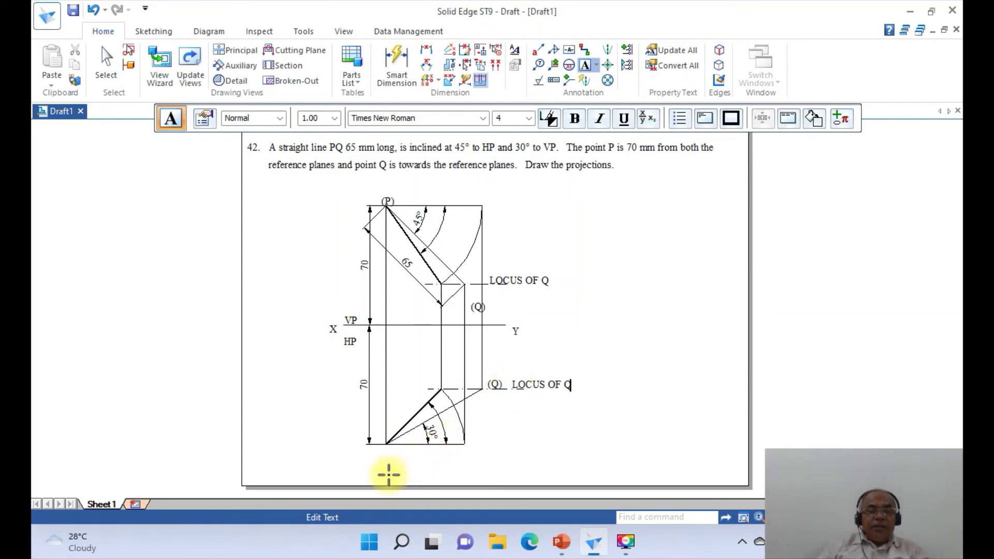